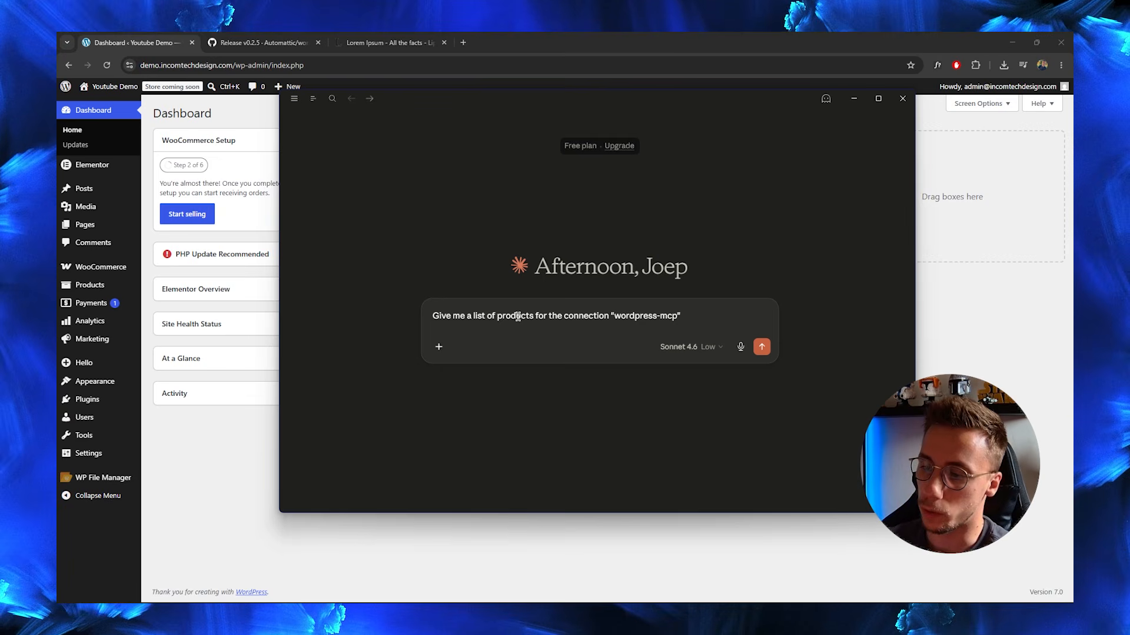
# Check that the wordpress-mcp connector is enabled and send the prompt "Give me a list of products for the connection "wordpress-mcp"".
pyautogui.click(439, 346)
pyautogui.moveTo(543, 424)
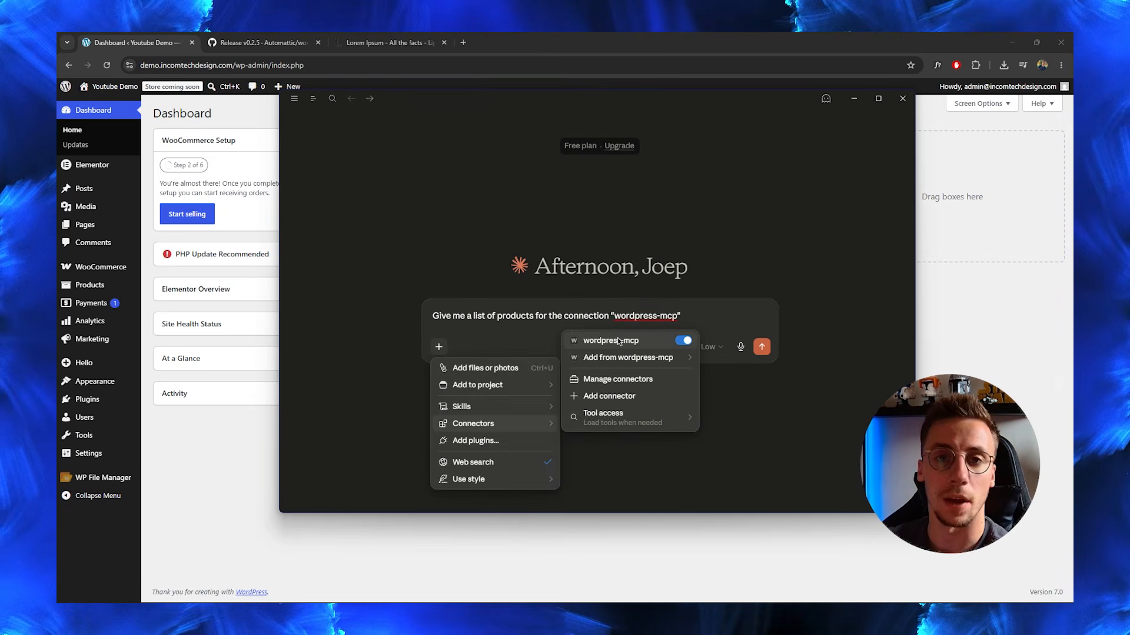
pyautogui.click(706, 316)
pyautogui.write('"')
pyautogui.press('Return')
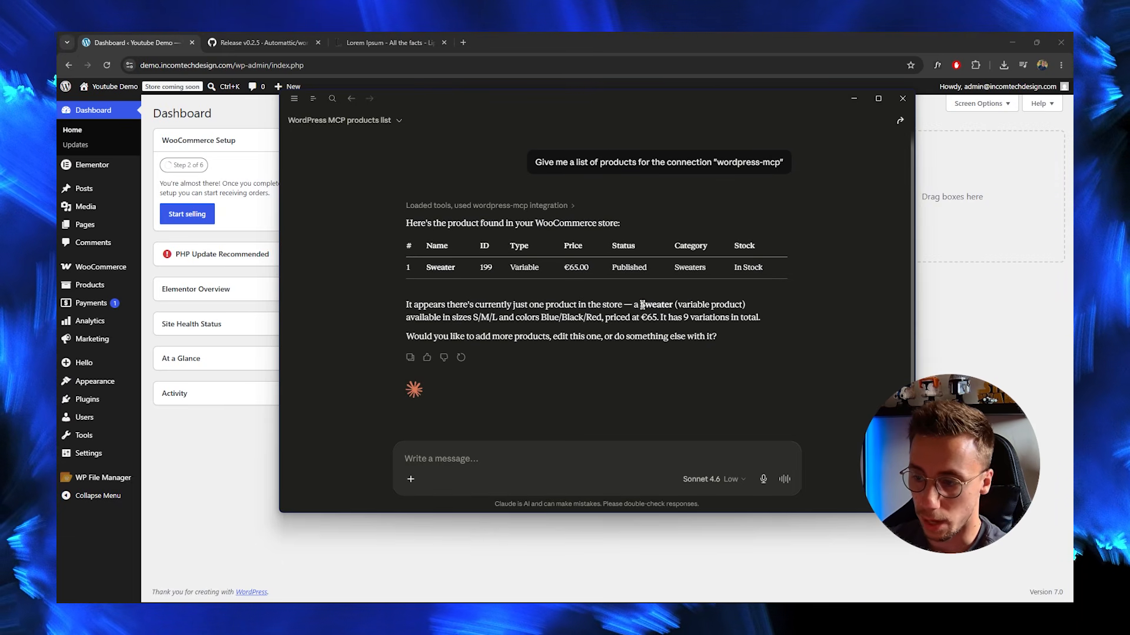
# Review the product type, sizes, colors and price in Claude's answer, including its closing question.
pyautogui.moveTo(676, 306); pyautogui.dragTo(729, 305)
pyautogui.moveTo(473, 318); pyautogui.dragTo(585, 317)
pyautogui.moveTo(640, 318); pyautogui.dragTo(664, 321)
pyautogui.click(673, 374)
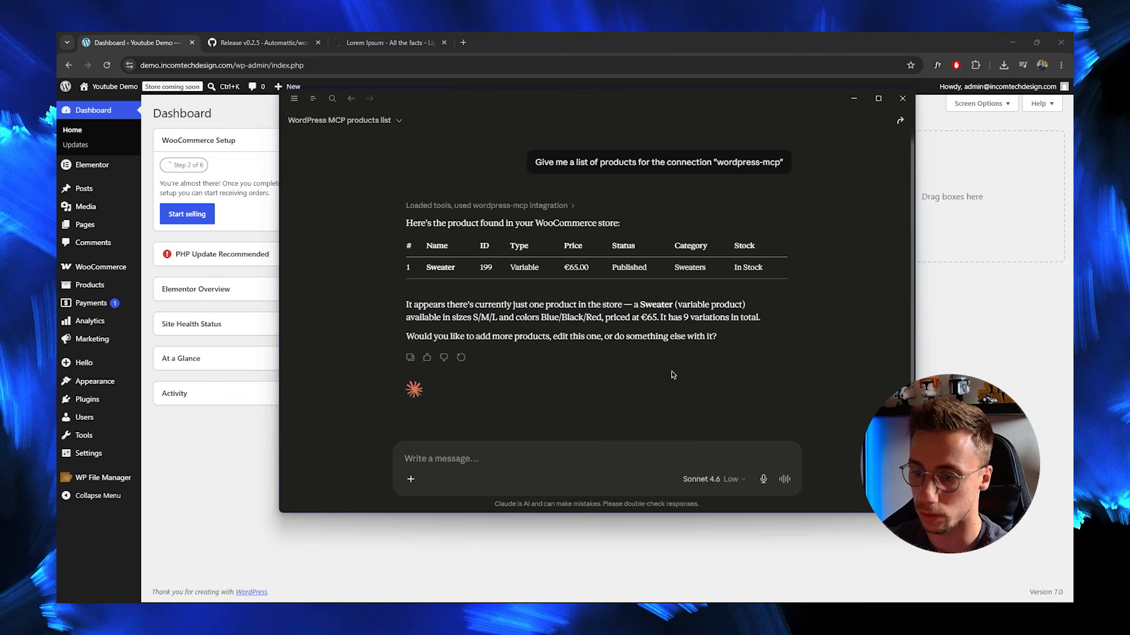
pyautogui.tripleClick(711, 337)
pyautogui.click(711, 335)
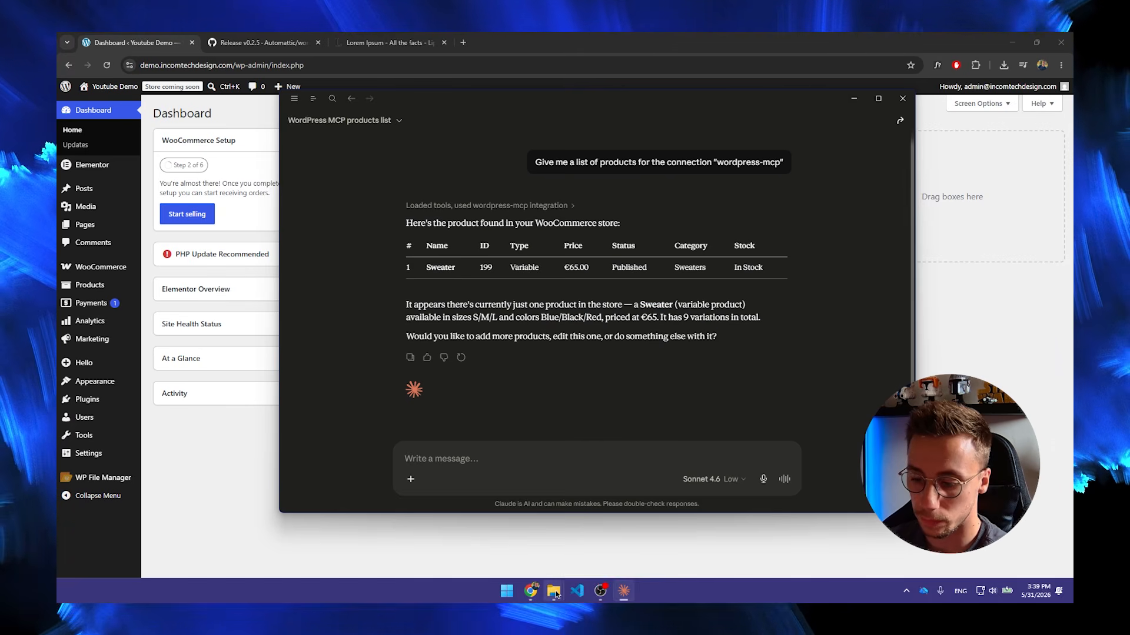
pyautogui.click(552, 590)
pyautogui.moveTo(464, 120); pyautogui.dragTo(828, 156)
pyautogui.moveTo(782, 303); pyautogui.dragTo(720, 237)
pyautogui.moveTo(782, 257); pyautogui.dragTo(479, 398)
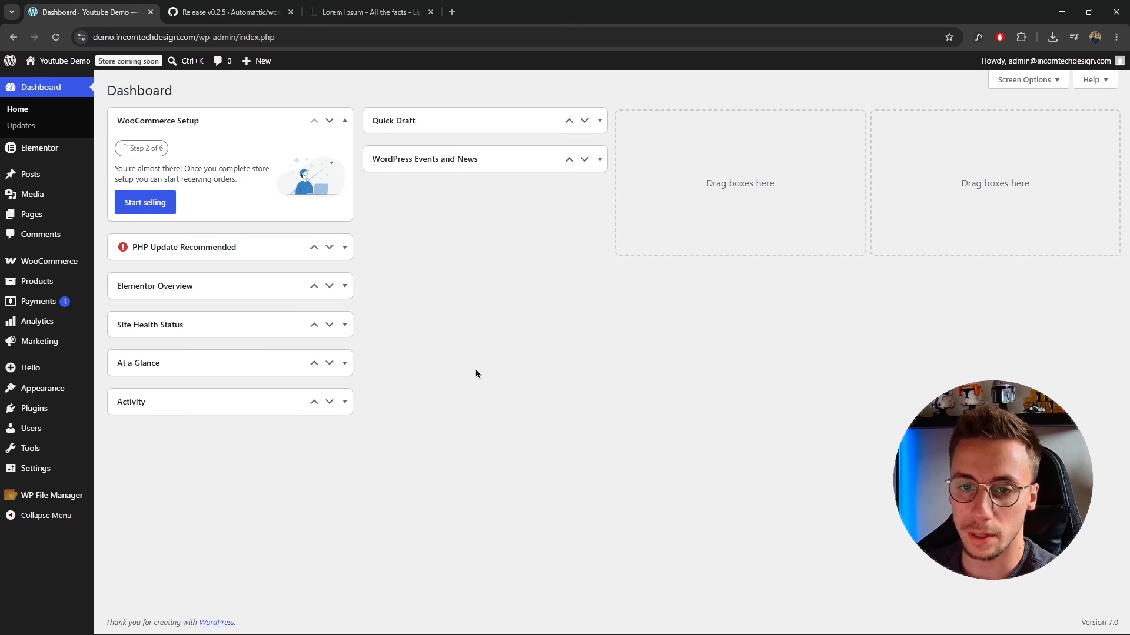
# Review the site's installed plugins and the WooCommerce product list, and return to the dashboard.
pyautogui.moveTo(87, 147)
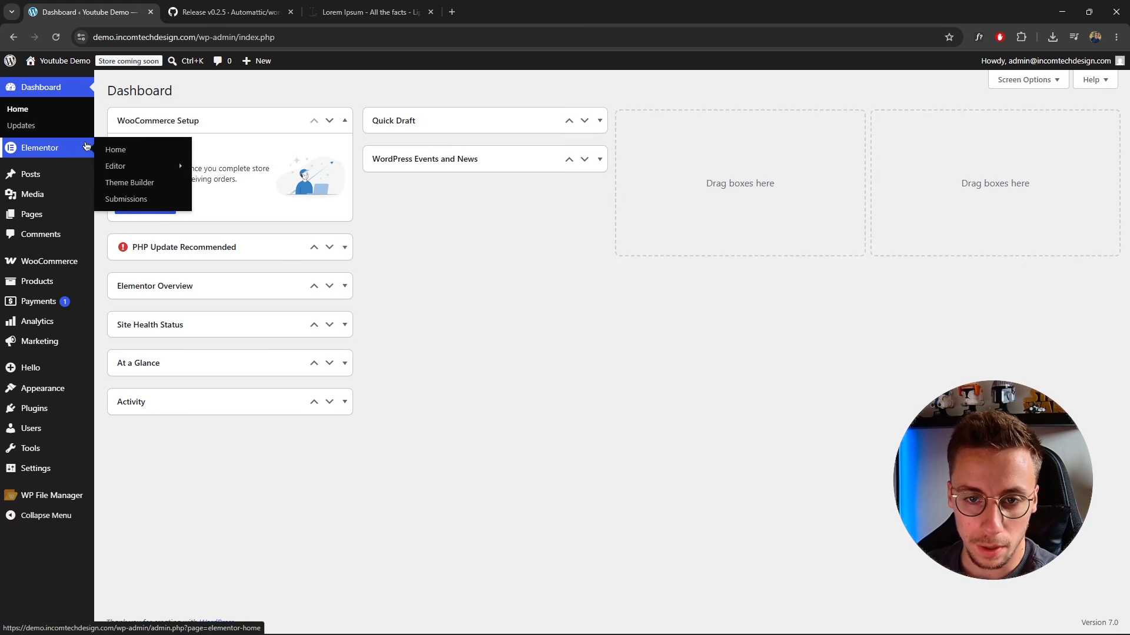
pyautogui.click(47, 408)
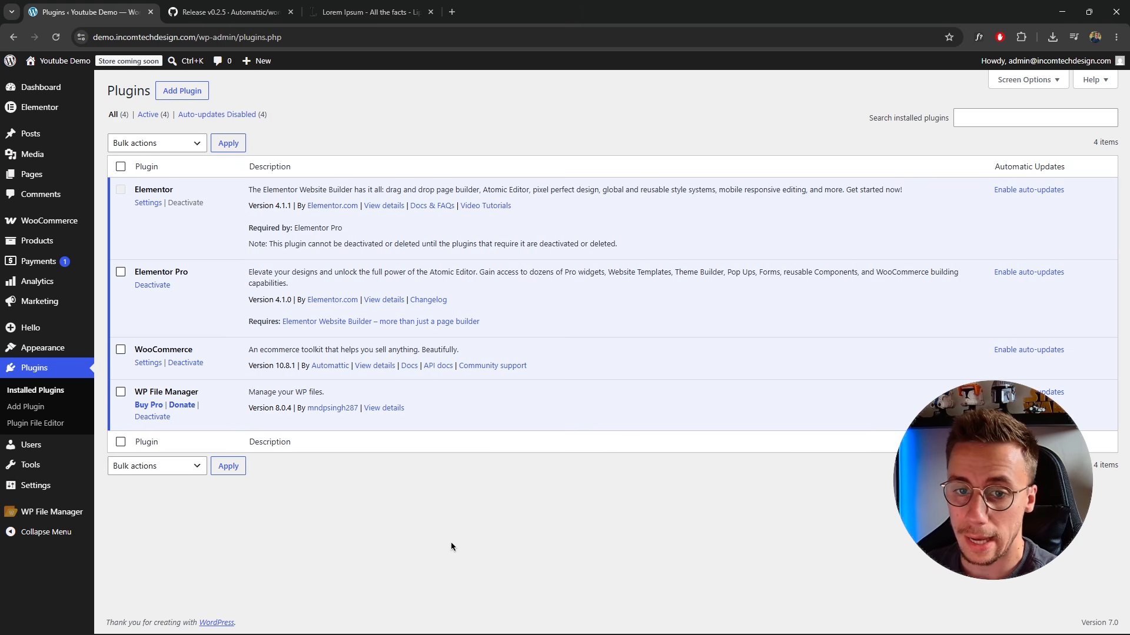
pyautogui.moveTo(61, 220)
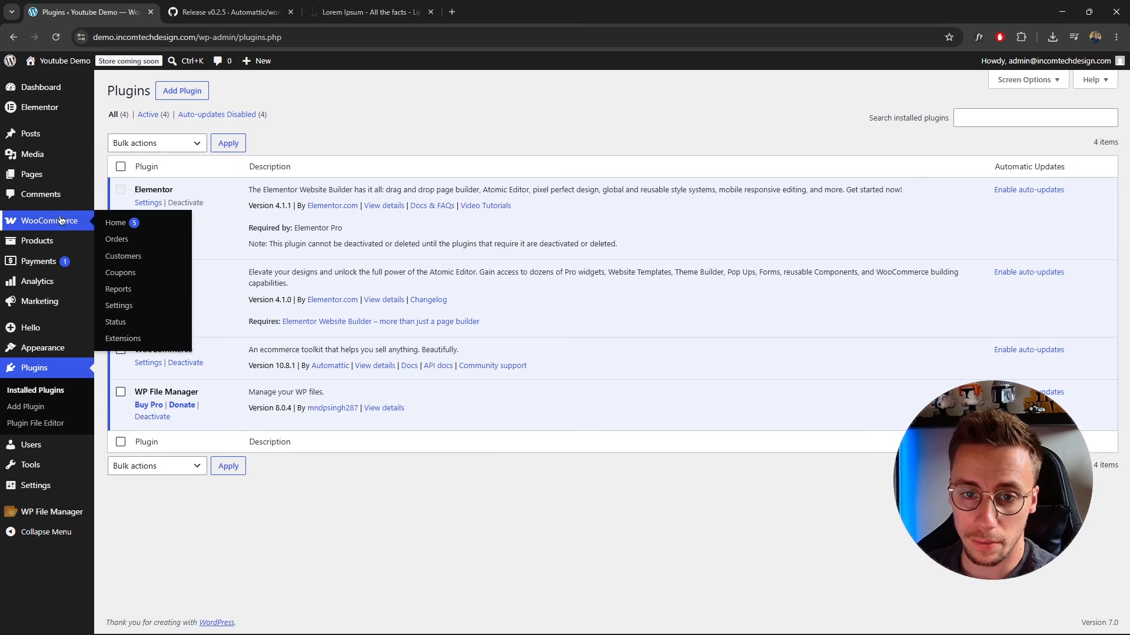
pyautogui.click(37, 240)
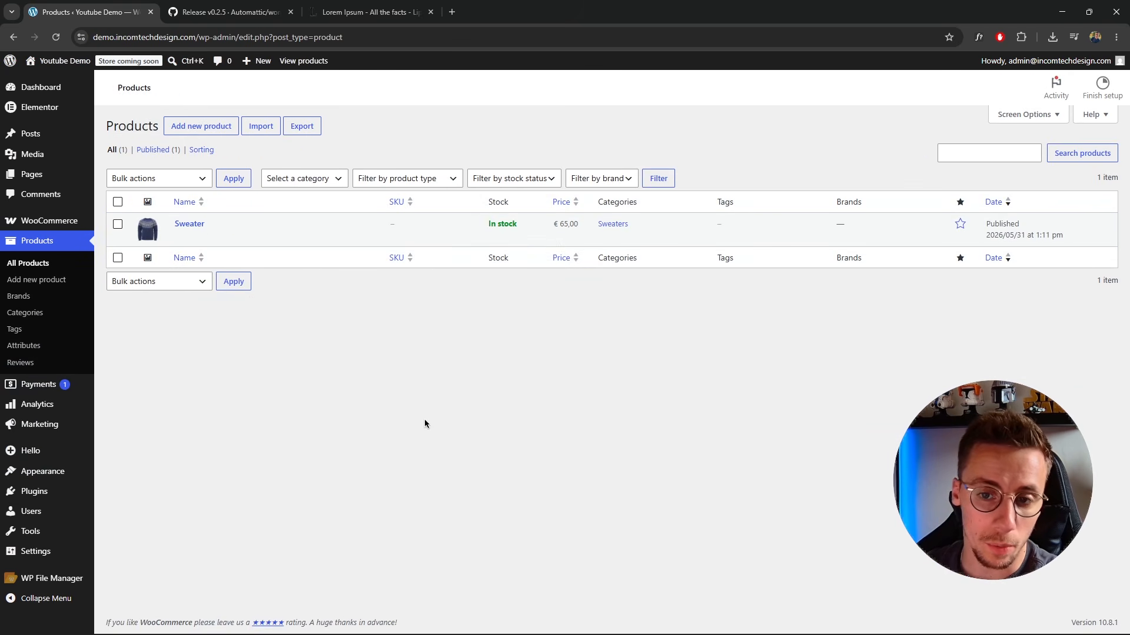
pyautogui.click(40, 86)
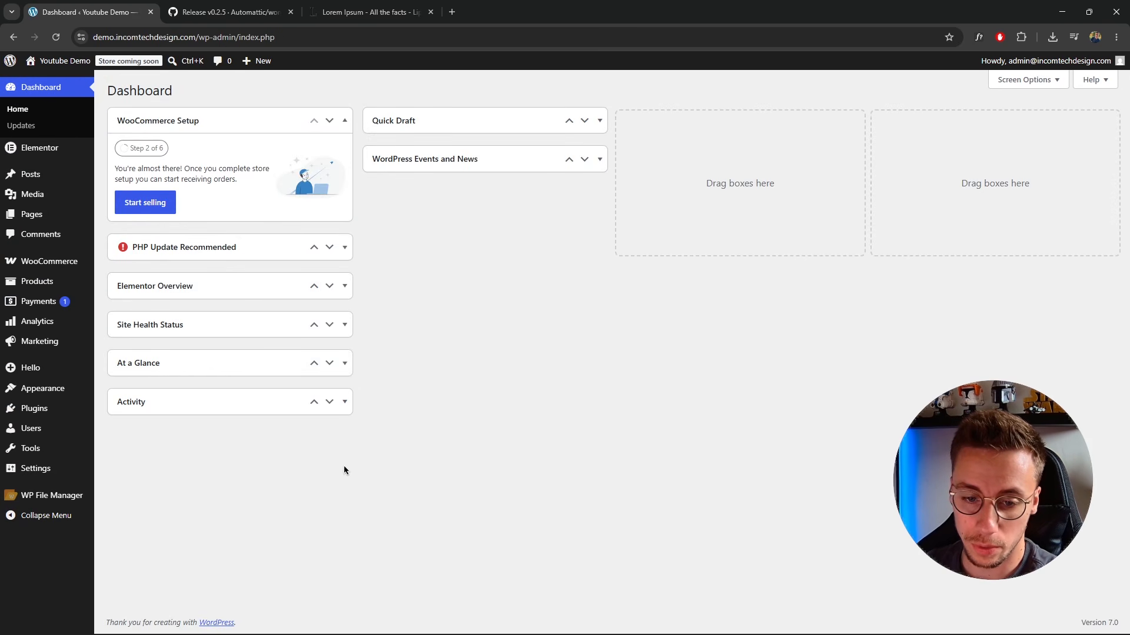
# Open WooCommerce's advanced Features settings and check whether WooCommerce MCP is enabled among the experimental features.
pyautogui.moveTo(63, 471)
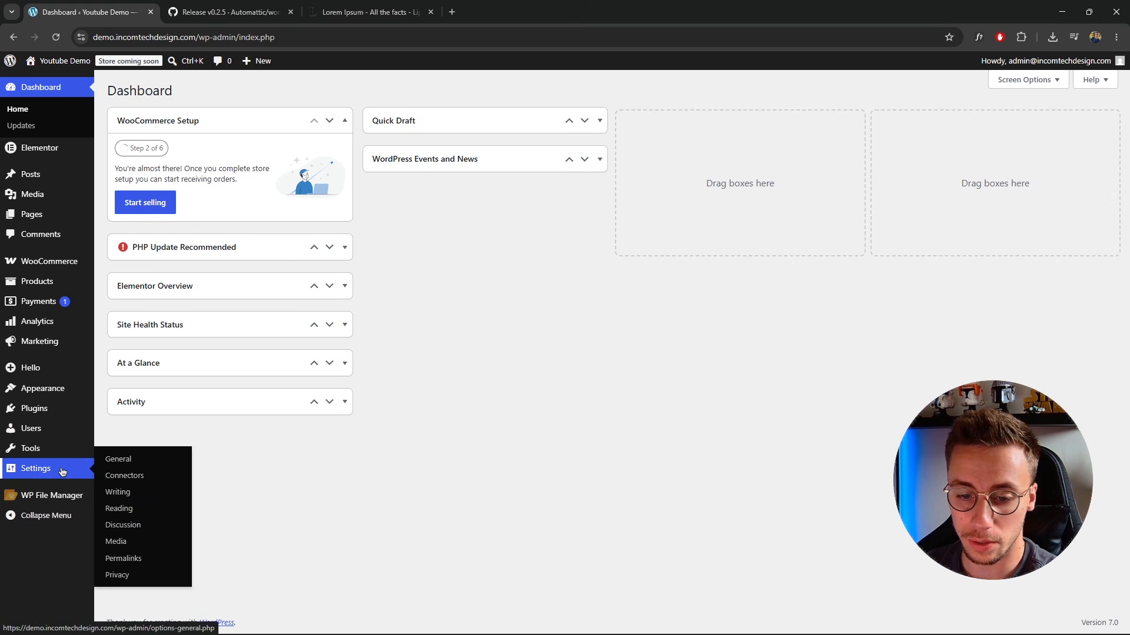
pyautogui.moveTo(77, 262)
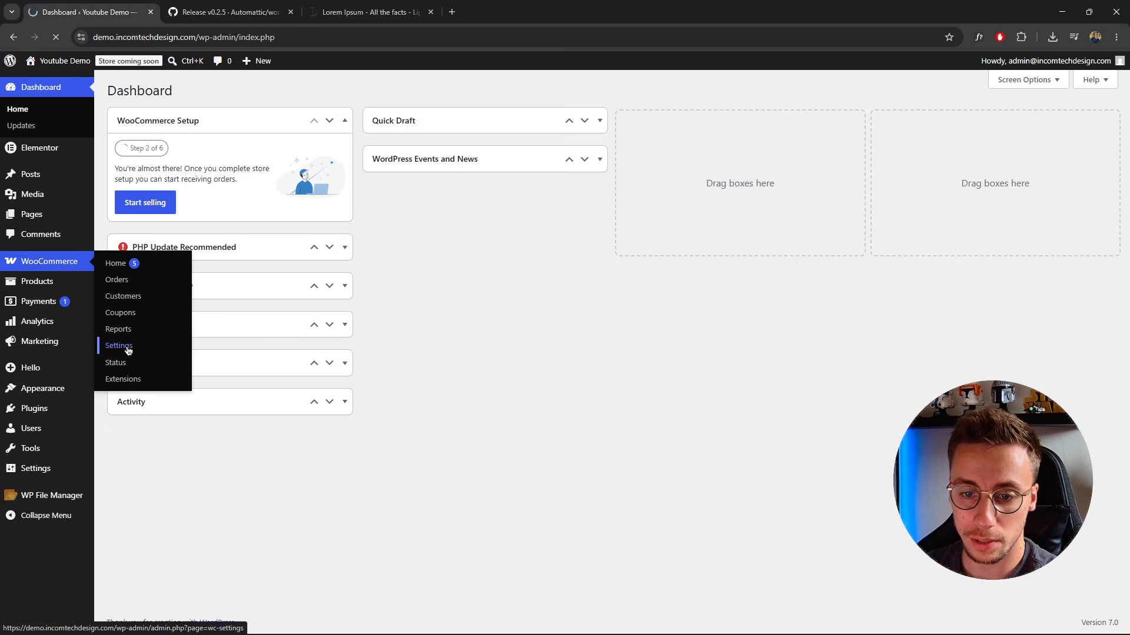
pyautogui.click(121, 347)
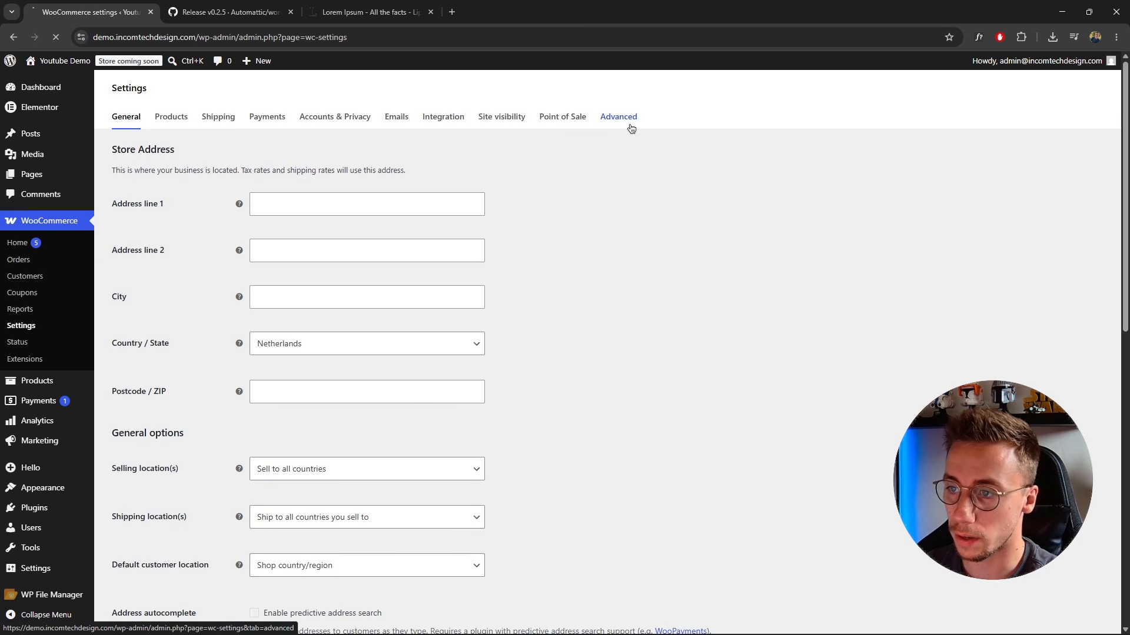
pyautogui.click(628, 121)
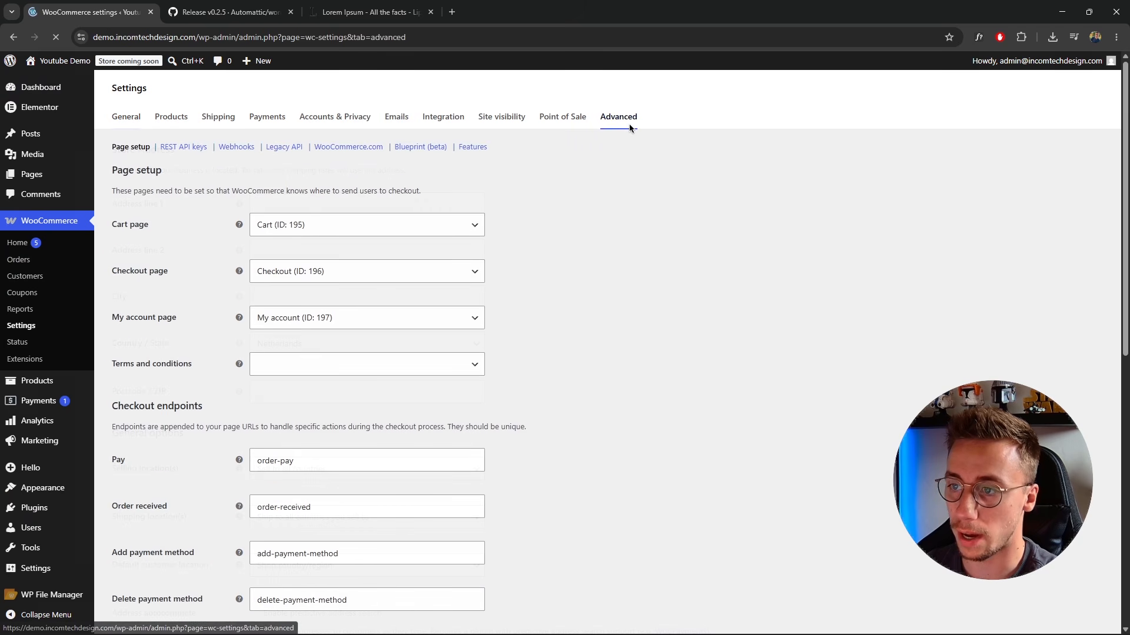
pyautogui.click(474, 147)
pyautogui.scroll(-10, 241, 323)
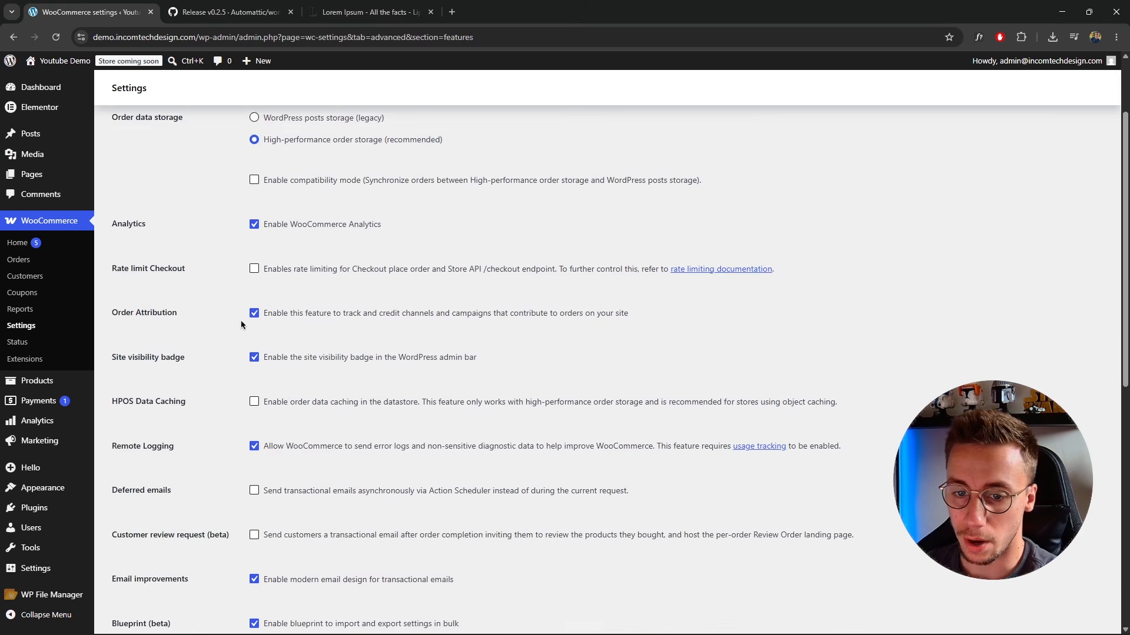
pyautogui.scroll(-1, 222, 337)
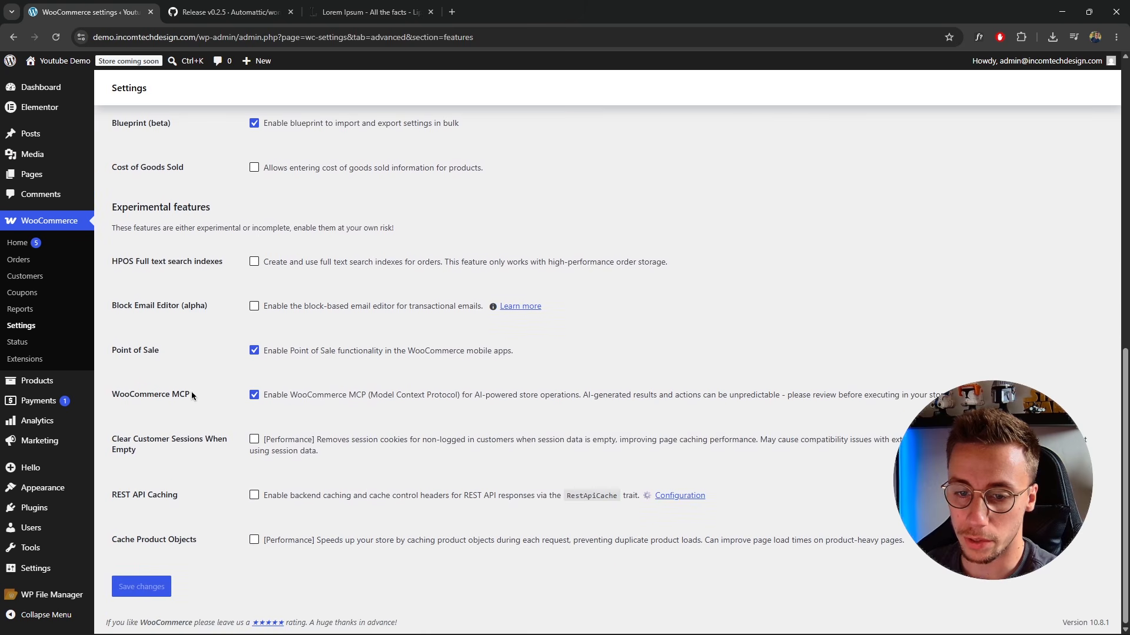
pyautogui.moveTo(116, 399); pyautogui.dragTo(194, 395)
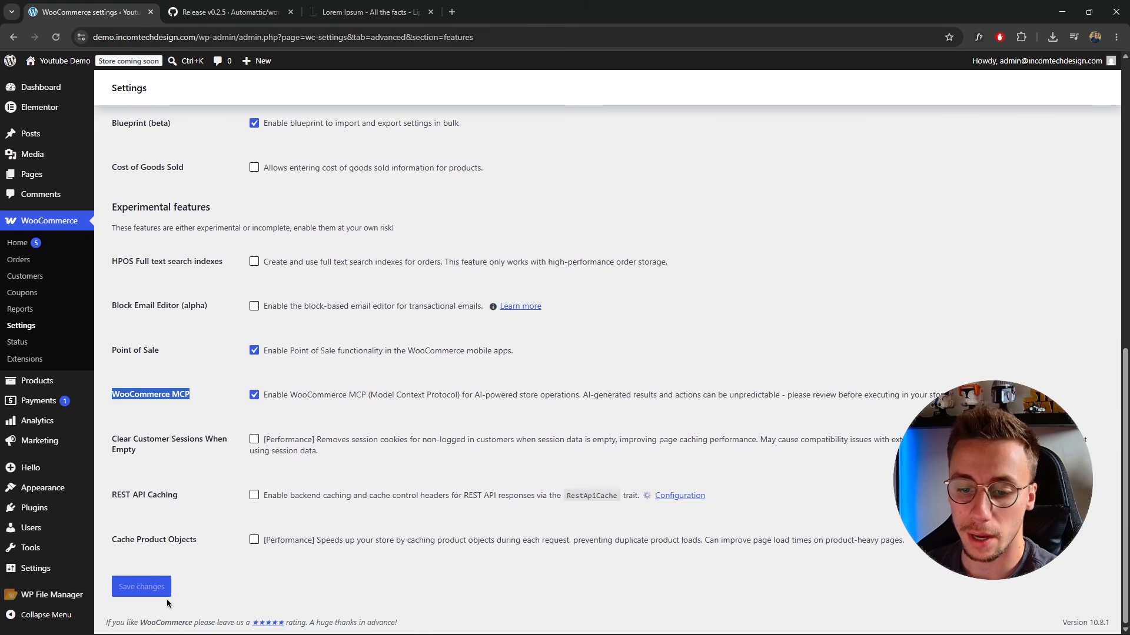
pyautogui.click(203, 398)
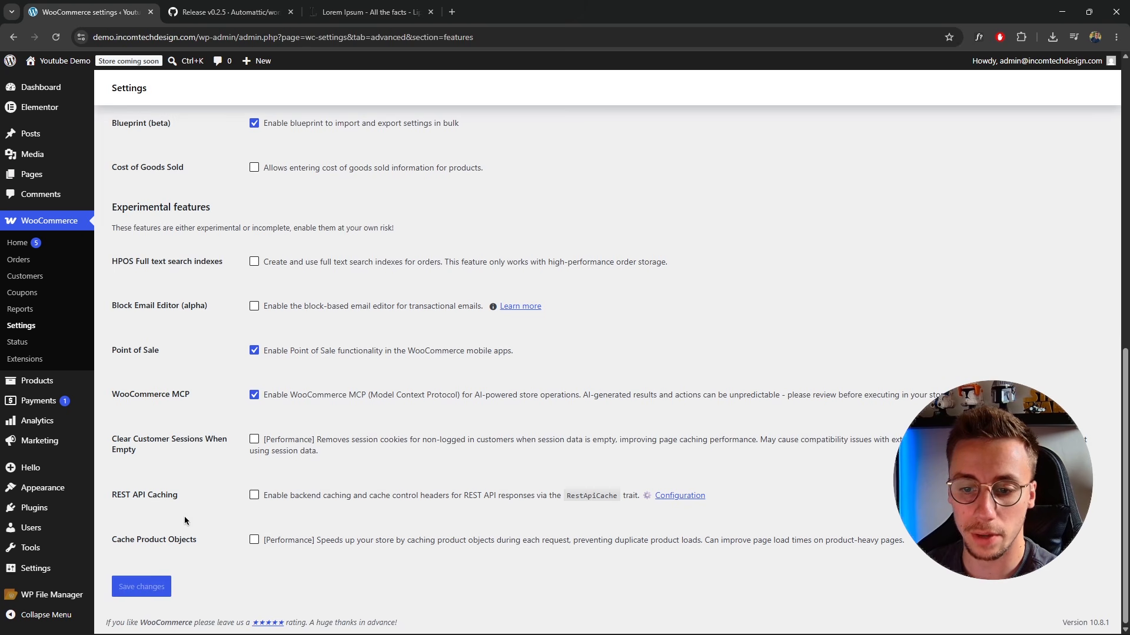
# Start a new WooCommerce REST API key with the description "woocommerce mcp".
pyautogui.scroll(10, 217, 506)
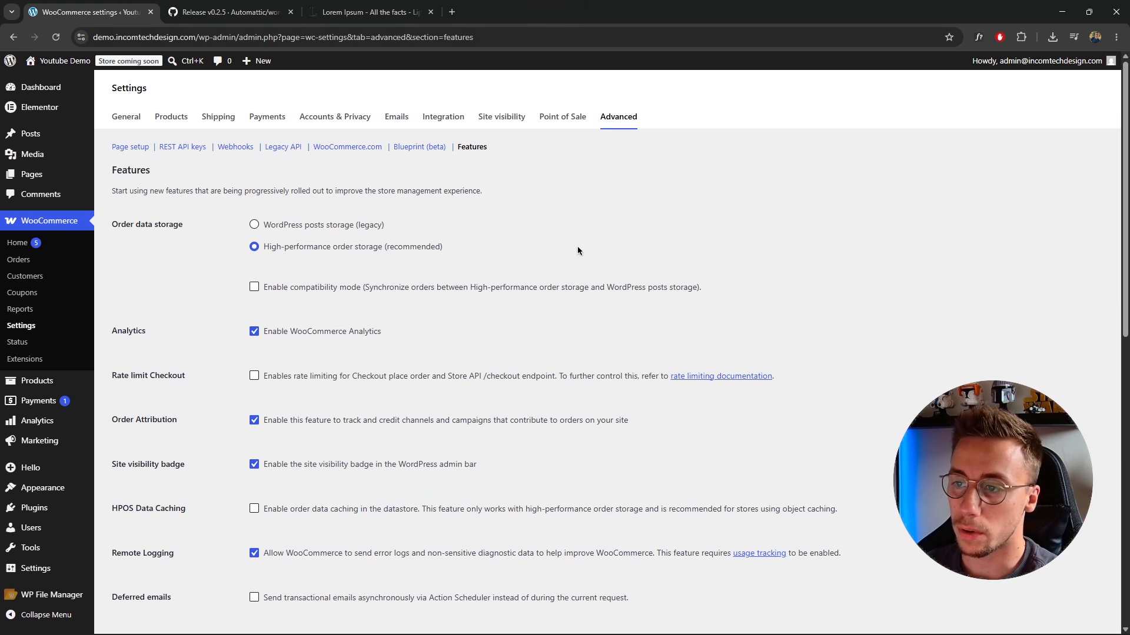
pyautogui.click(165, 148)
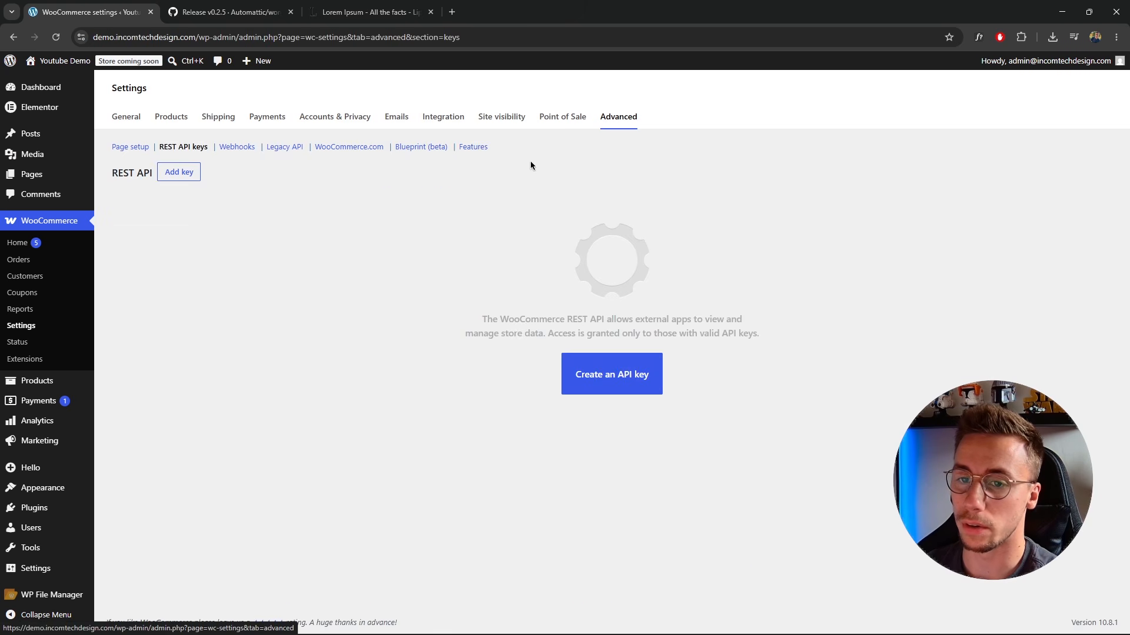
pyautogui.click(635, 380)
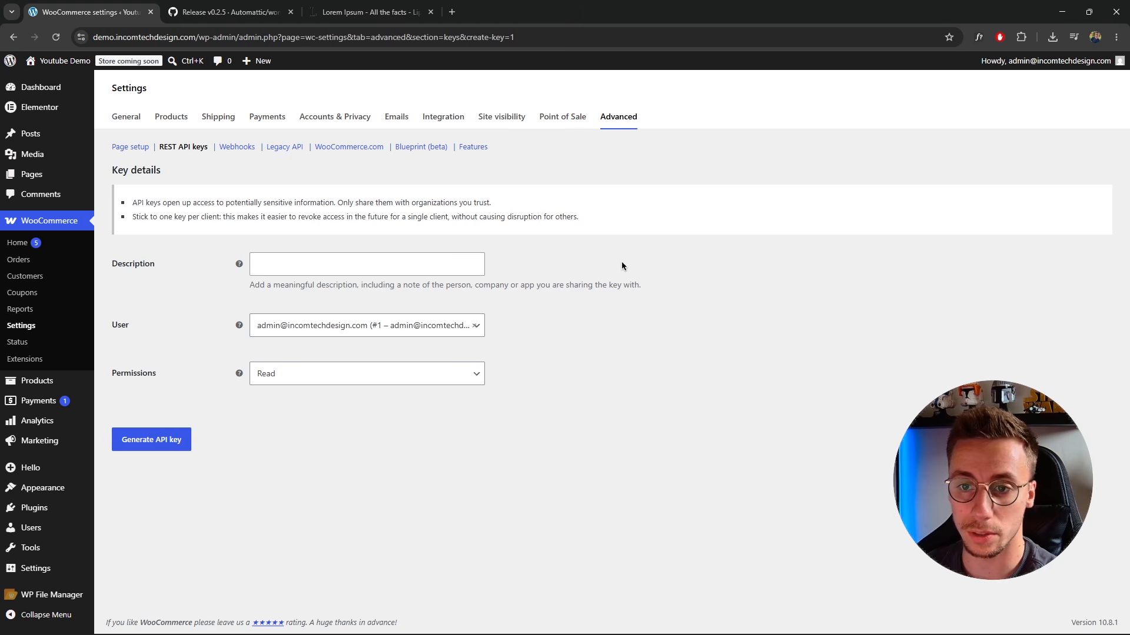
pyautogui.click(404, 261)
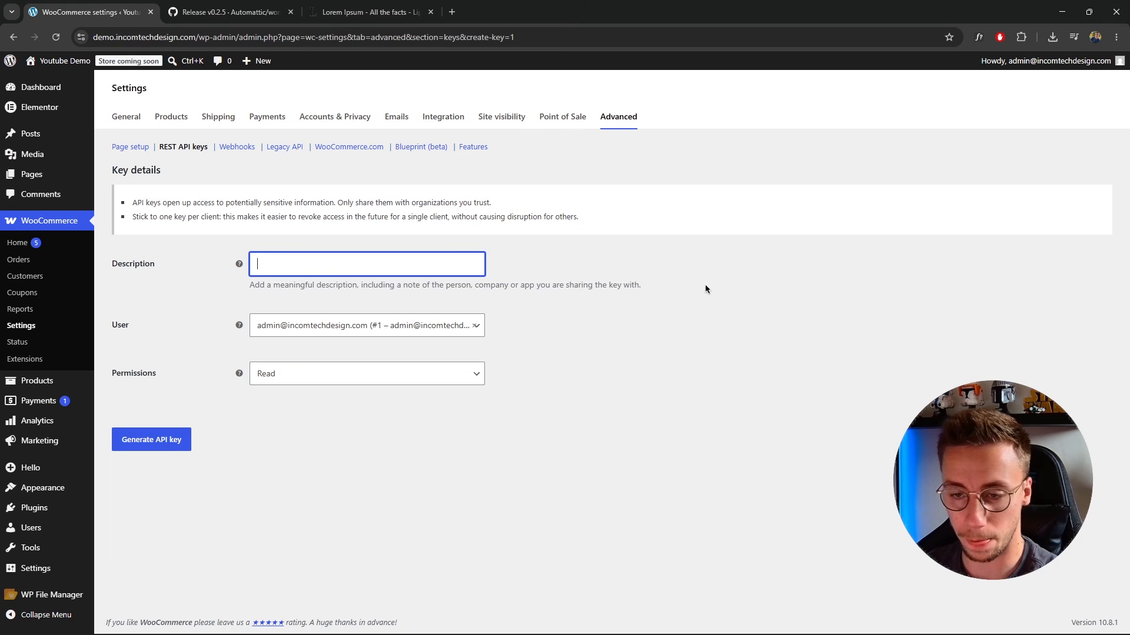
pyautogui.write('woocommerce mcp')
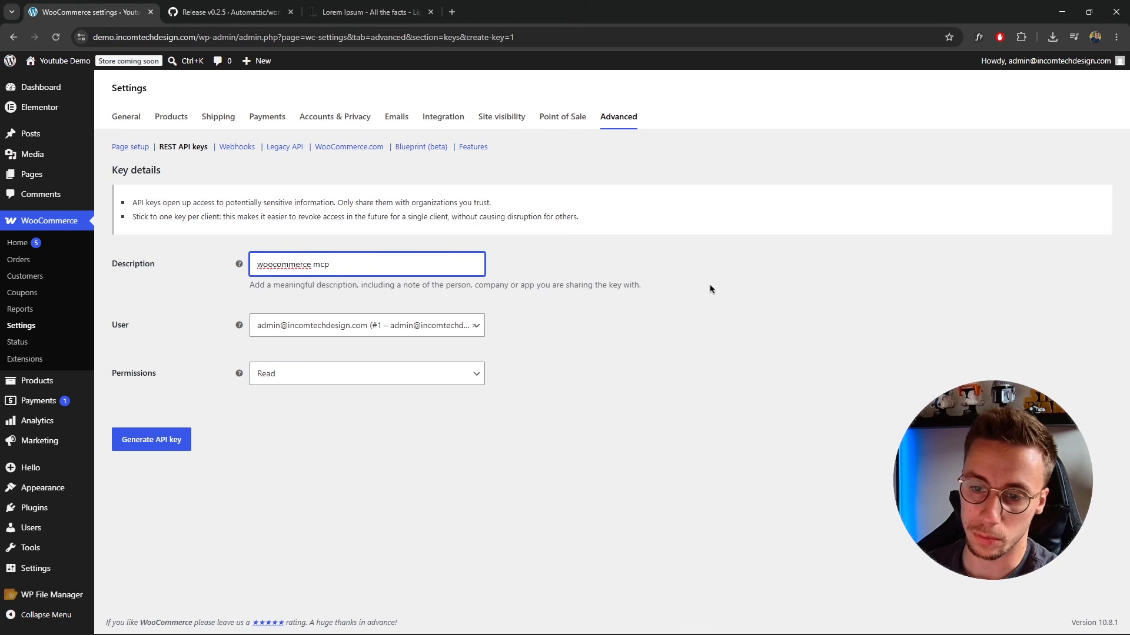
pyautogui.tripleClick(709, 285)
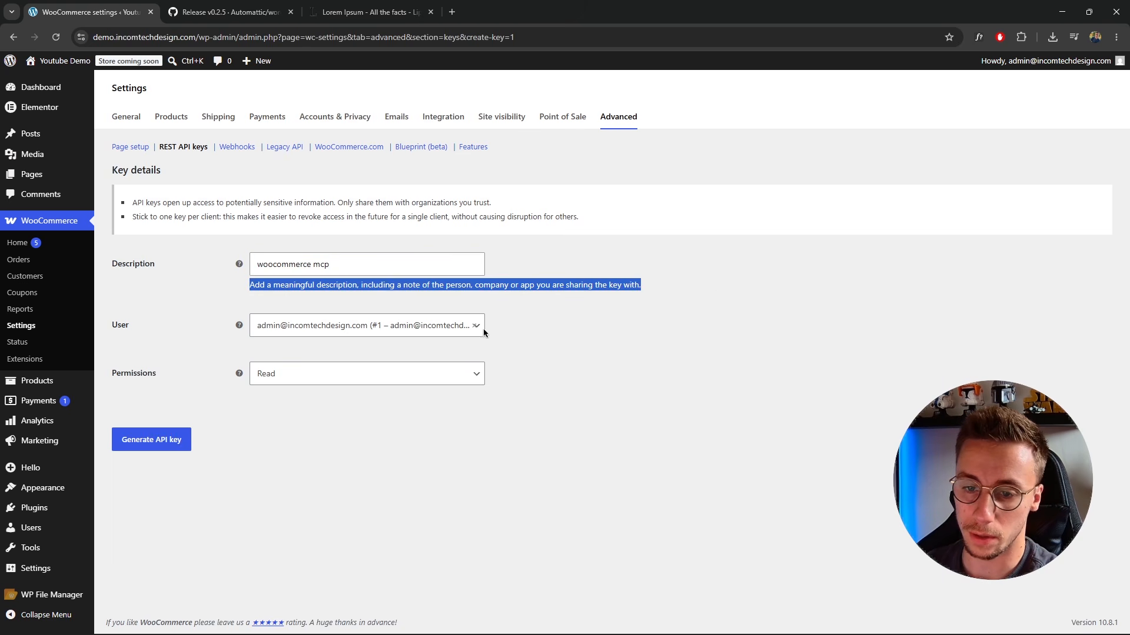
pyautogui.click(610, 386)
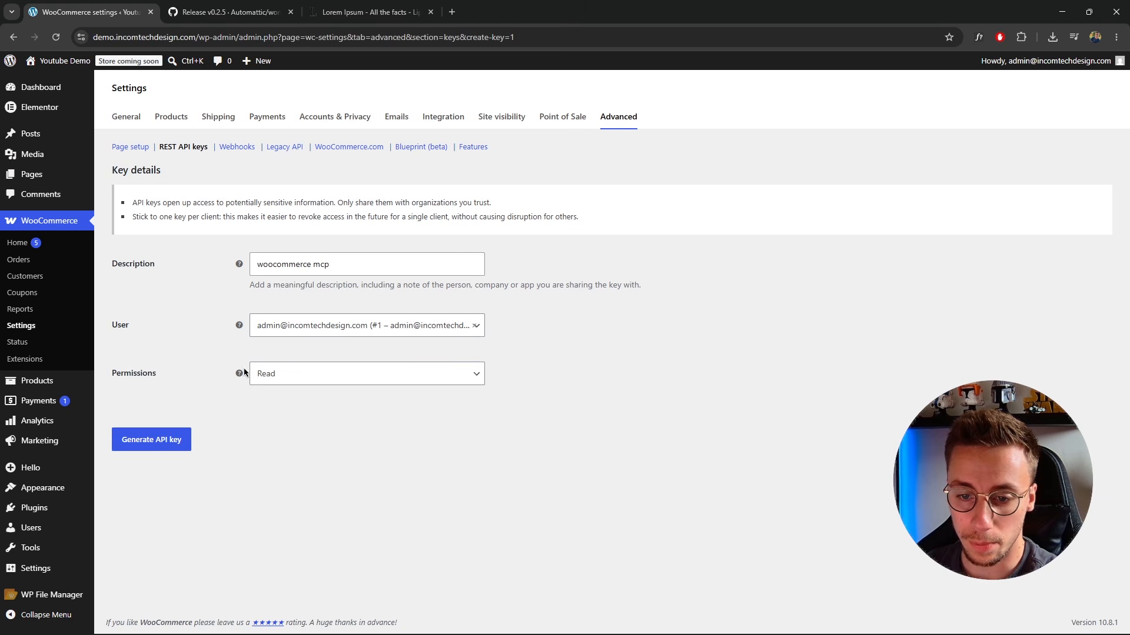
# Set the new API key's permissions to Read/Write and generate the key.
pyautogui.click(304, 377)
pyautogui.click(304, 445)
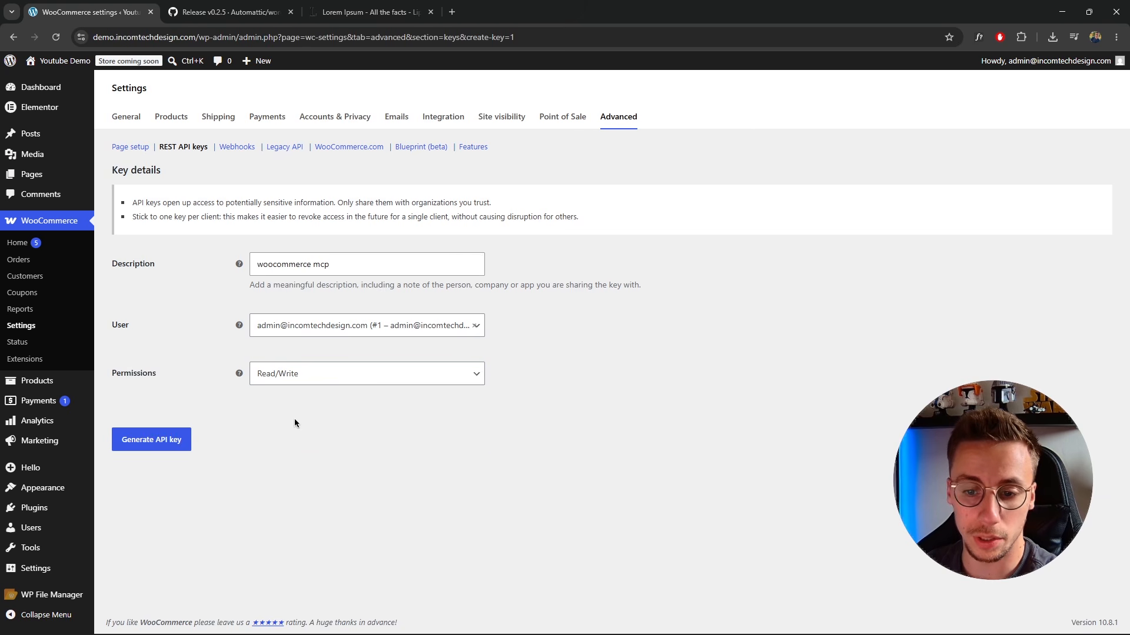
pyautogui.click(179, 442)
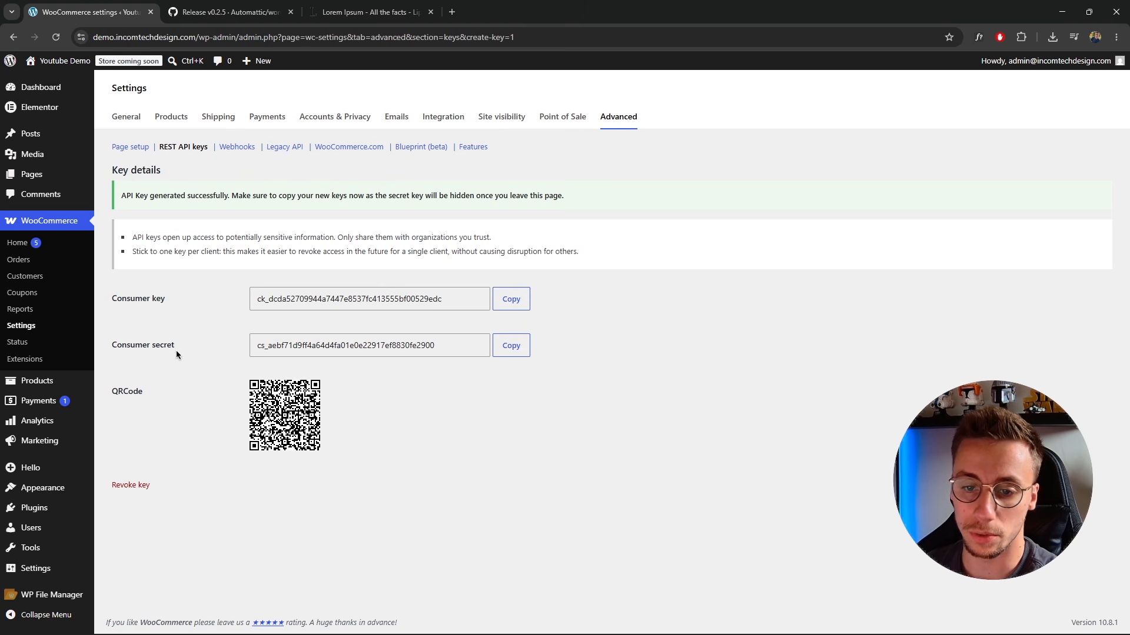
# Copy the generated consumer key and paste it on the first line of an empty Notepad document.
pyautogui.click(511, 299)
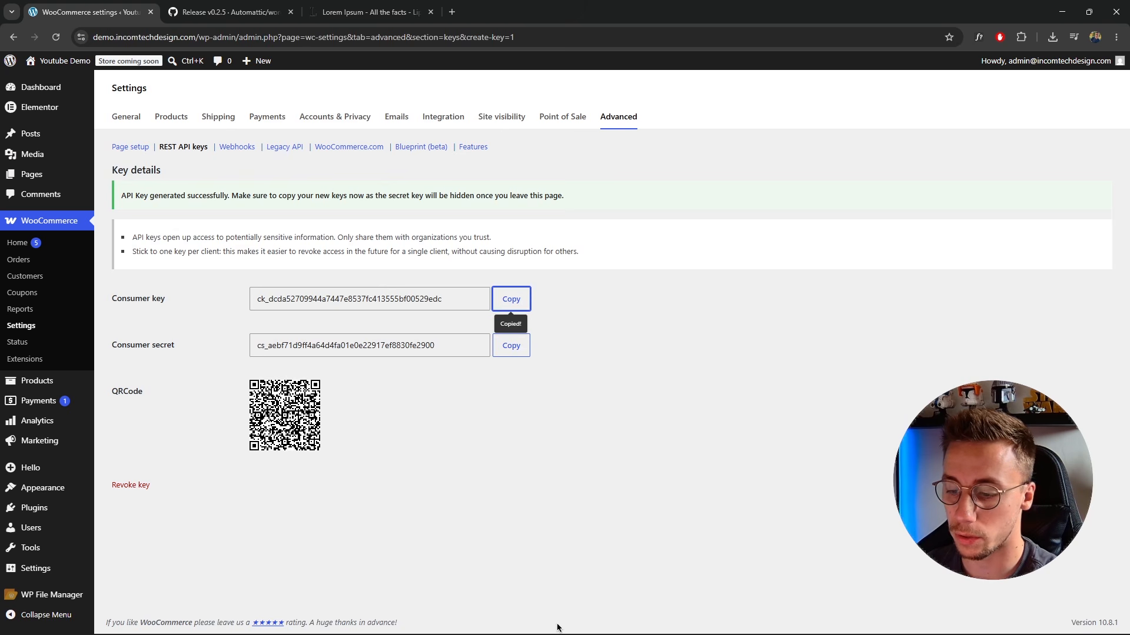
pyautogui.moveTo(557, 625)
pyautogui.click(604, 621)
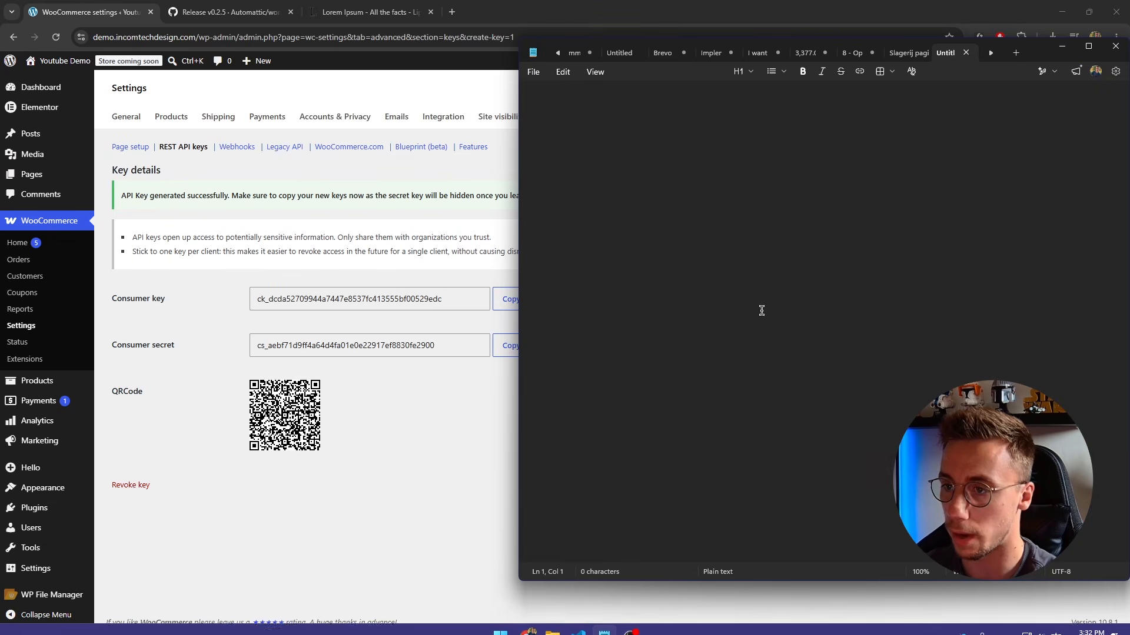
pyautogui.hotkey('ctrl', 'v')
pyautogui.press('Return')
pyautogui.click(451, 419)
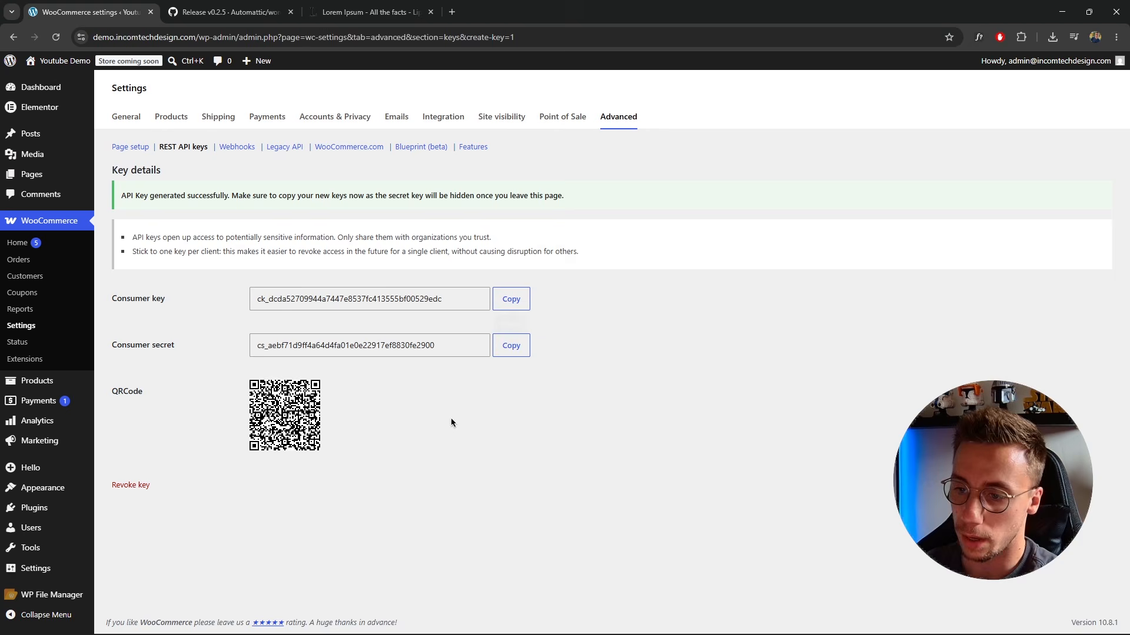
# Copy the consumer secret, paste it below the consumer key in Notepad, and return to the WooCommerce settings.
pyautogui.click(507, 346)
pyautogui.hotkey('alt', 'Tab')
pyautogui.hotkey('ctrl', 'v')
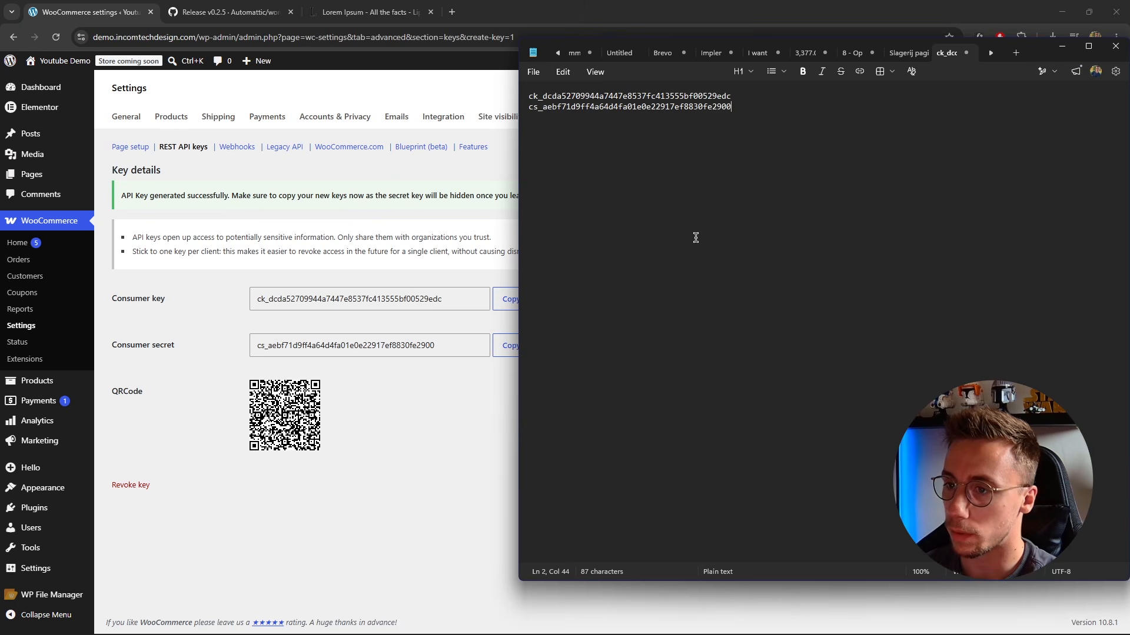
pyautogui.click(449, 443)
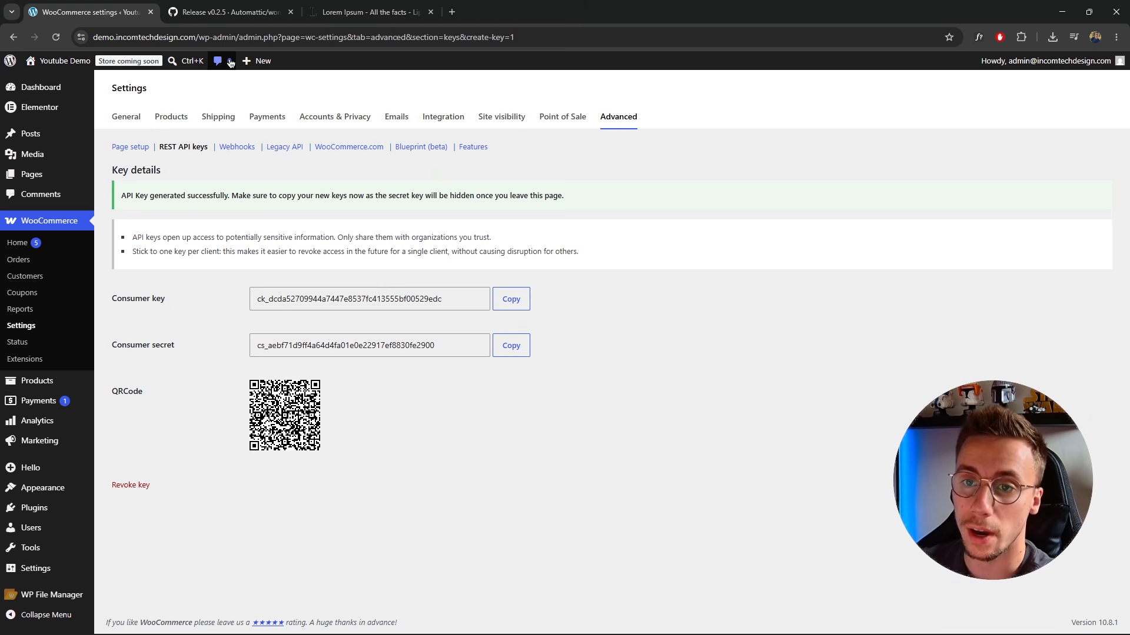
# Switch to the wordpress-mcp v0.2.5 release page on GitHub and go back to the repository's main page.
pyautogui.click(237, 4)
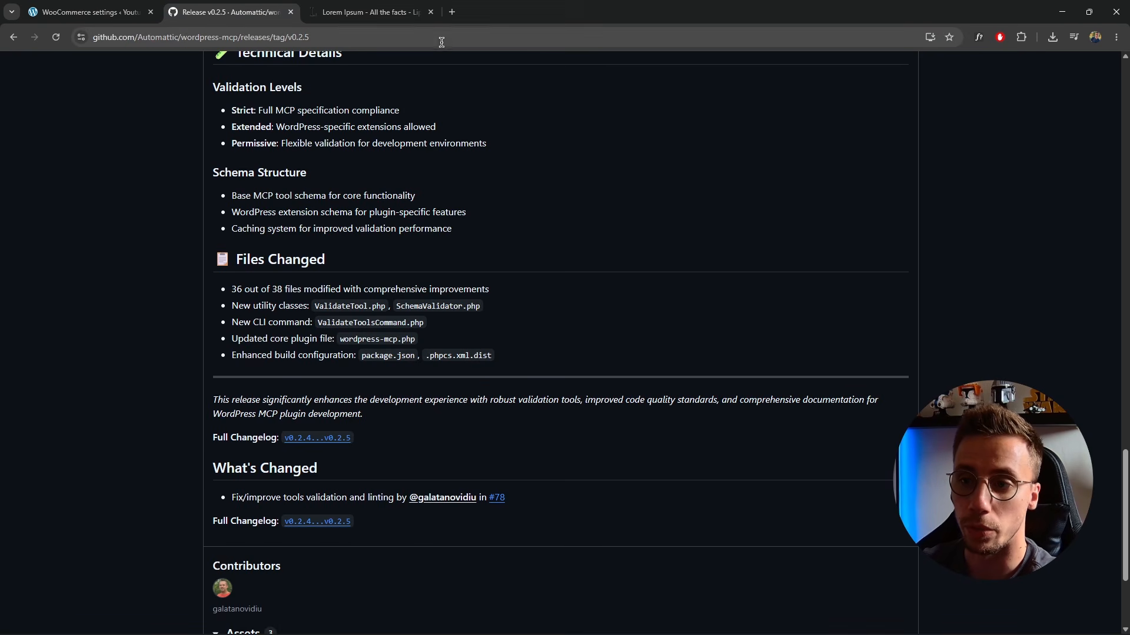
pyautogui.scroll(20, 330, 156)
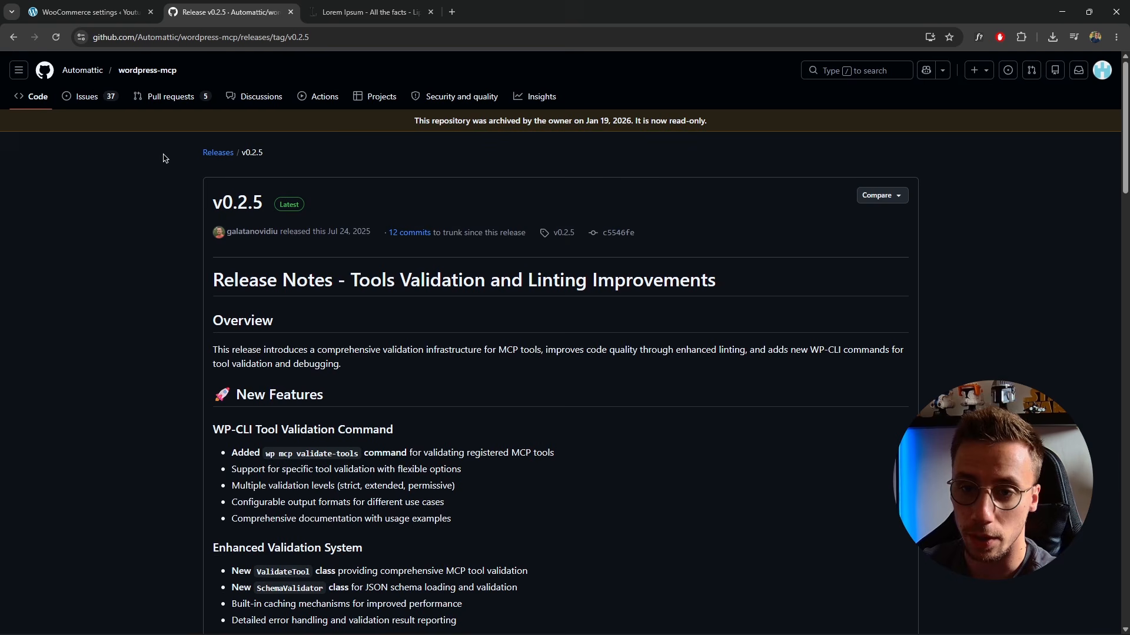
pyautogui.hotkey('alt', 'Left')
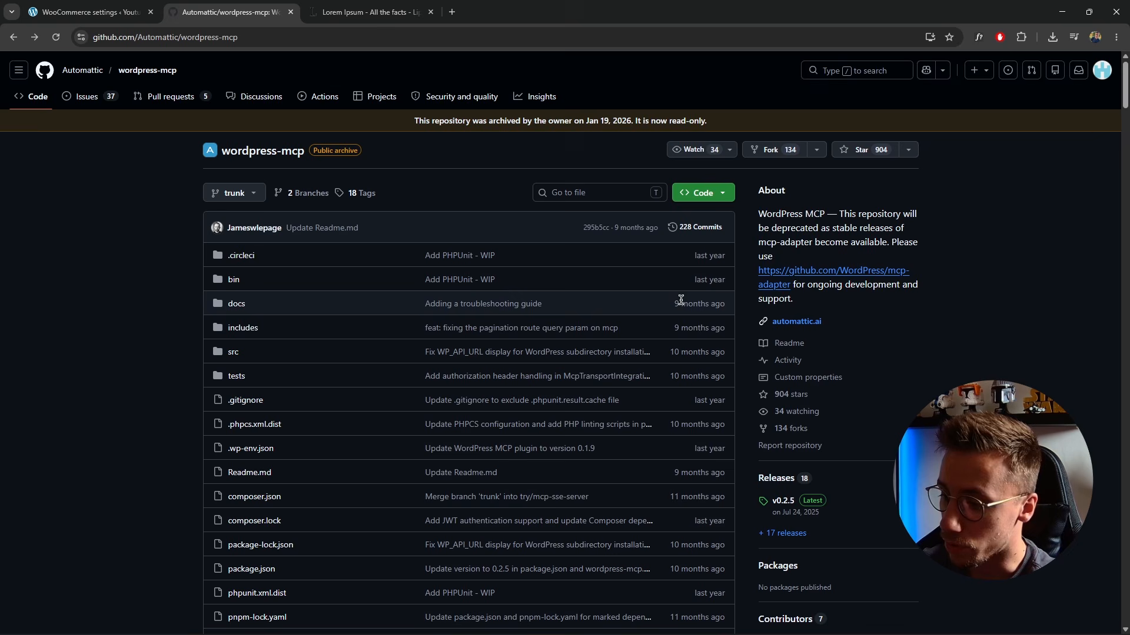
# Open the latest wordpress-mcp release, v0.2.5, and locate wordpress-mcp.zip among its assets.
pyautogui.scroll(-1, 765, 353)
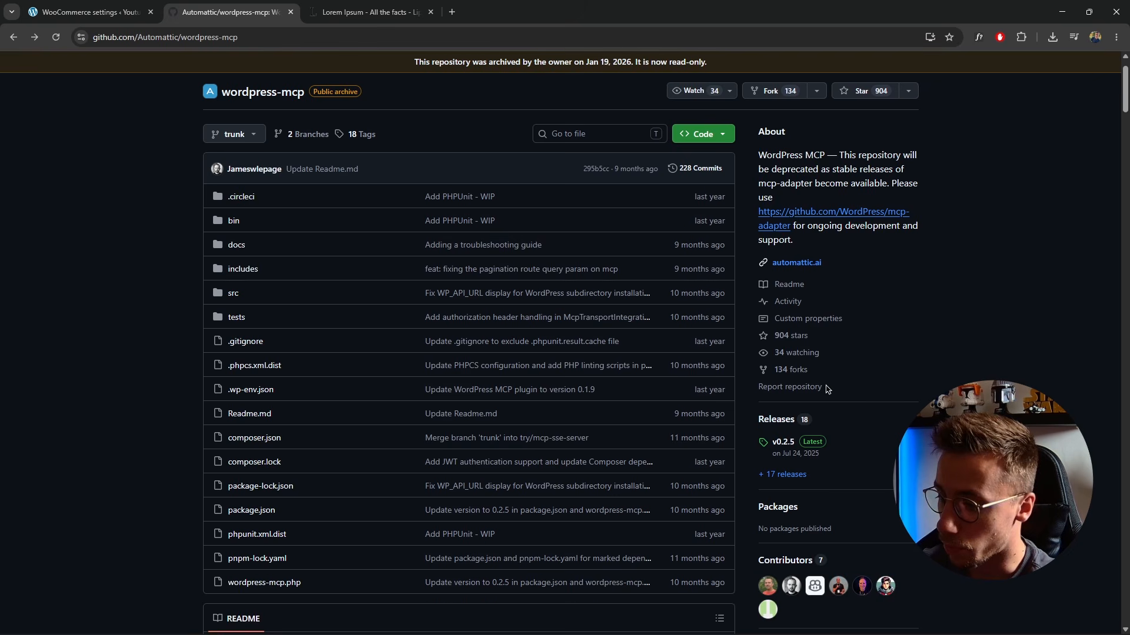
pyautogui.click(782, 446)
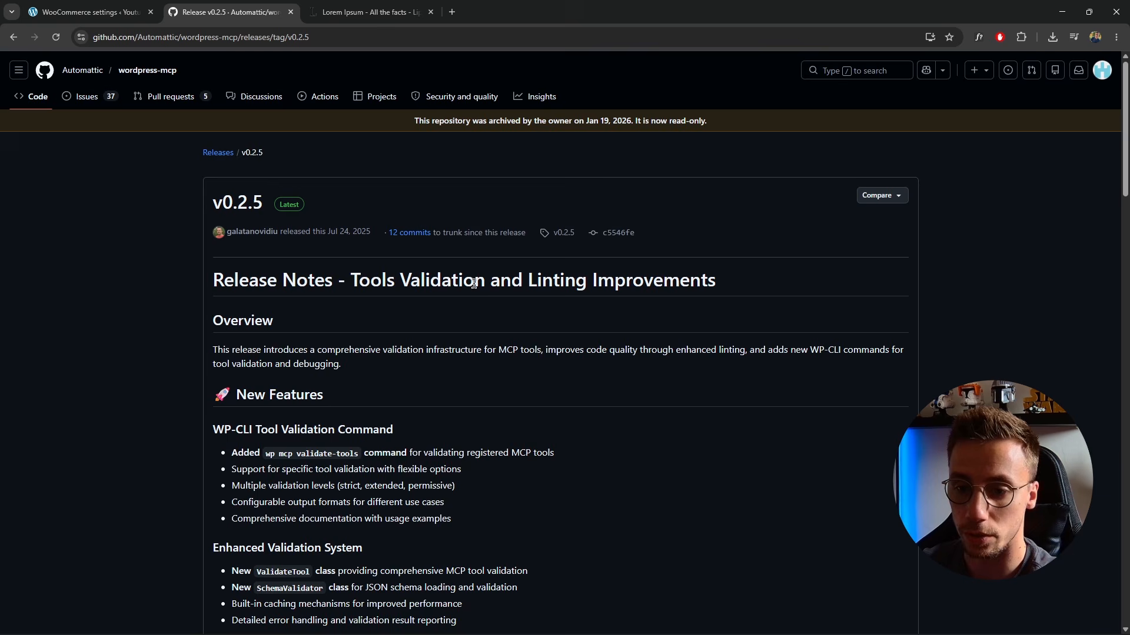
pyautogui.scroll(-13, 474, 284)
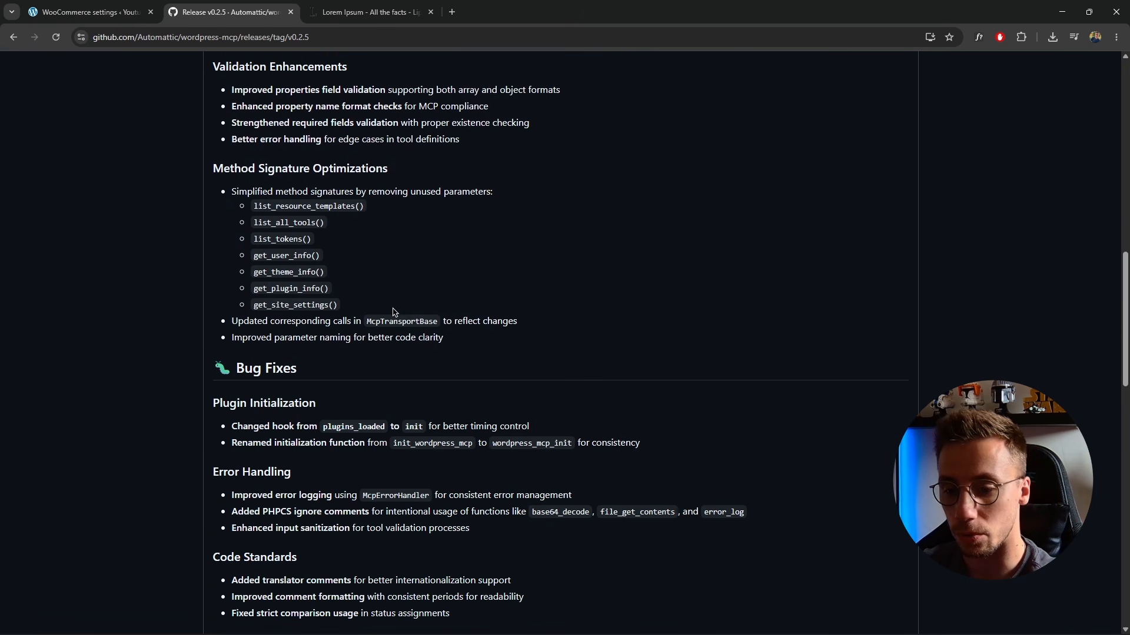
pyautogui.scroll(-9, 393, 311)
pyautogui.scroll(-4, 388, 314)
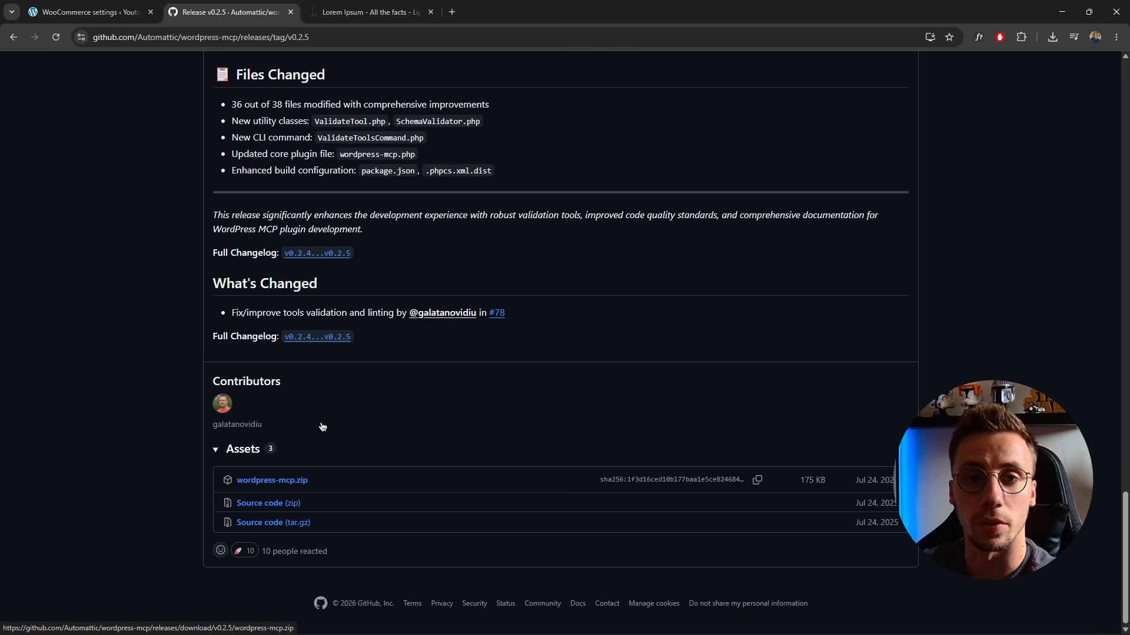
# Return to the WordPress admin and bring up the plugin upload form.
pyautogui.click(88, 11)
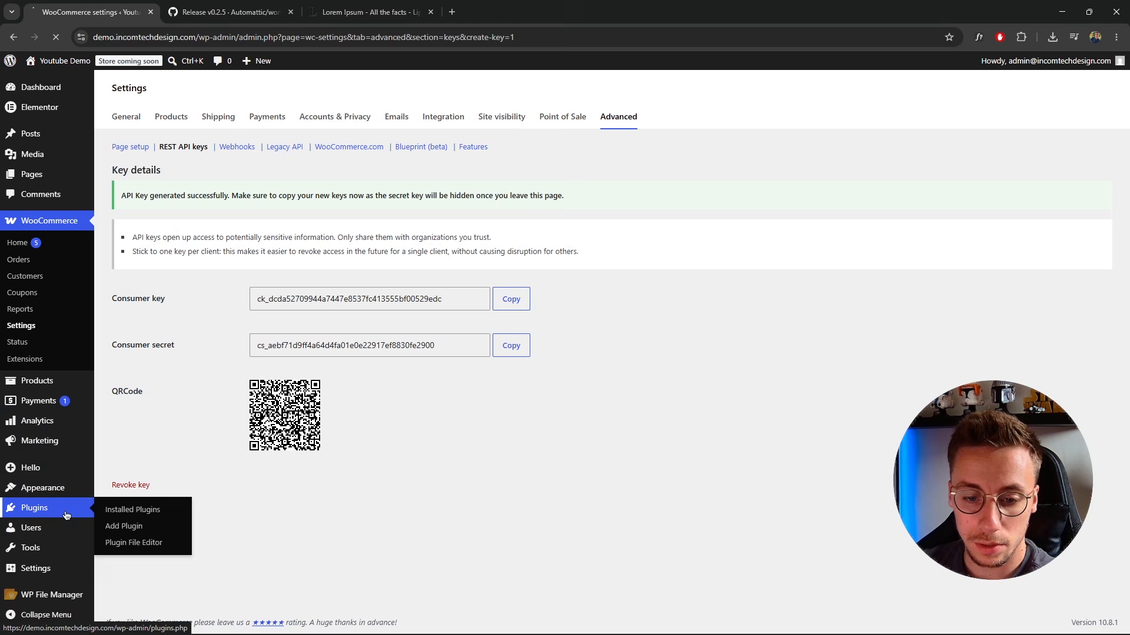
pyautogui.click(35, 507)
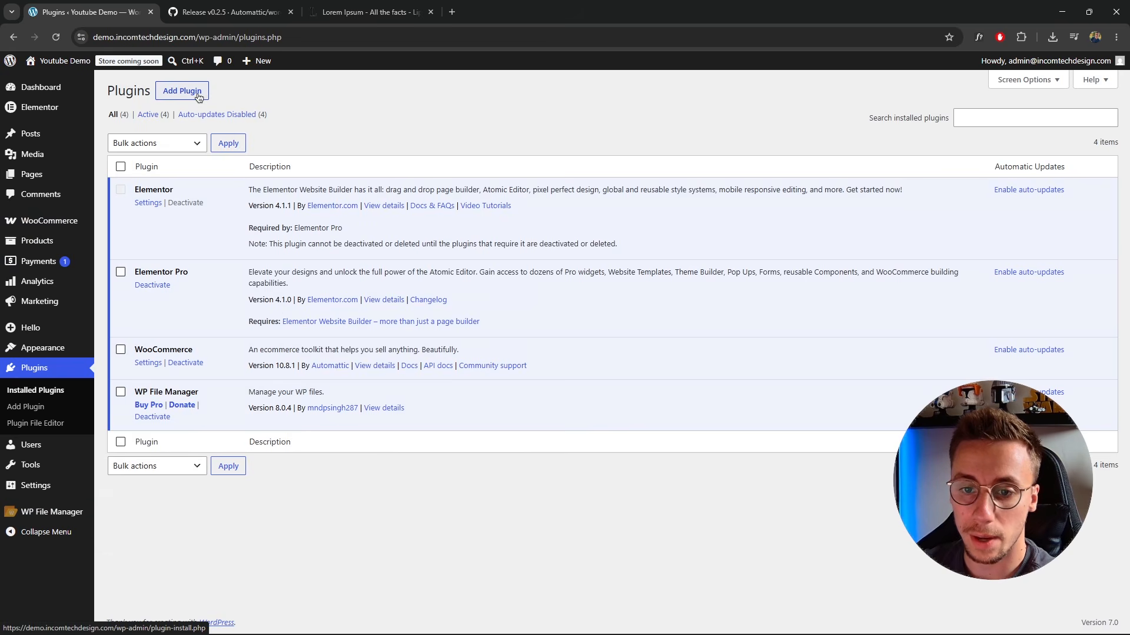
pyautogui.click(198, 94)
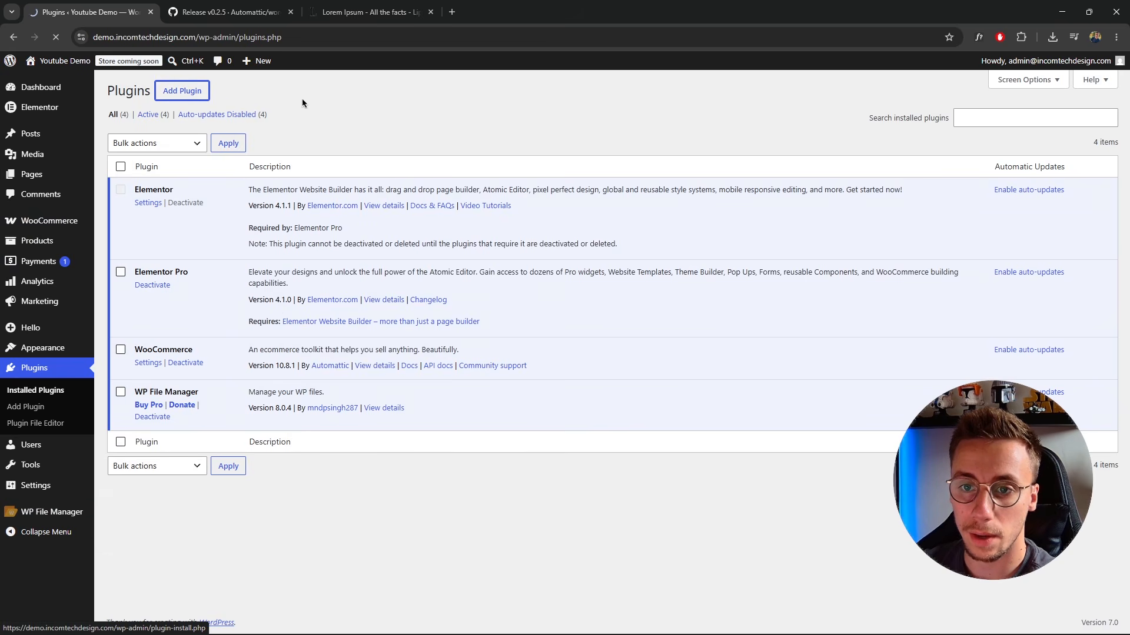
pyautogui.click(222, 92)
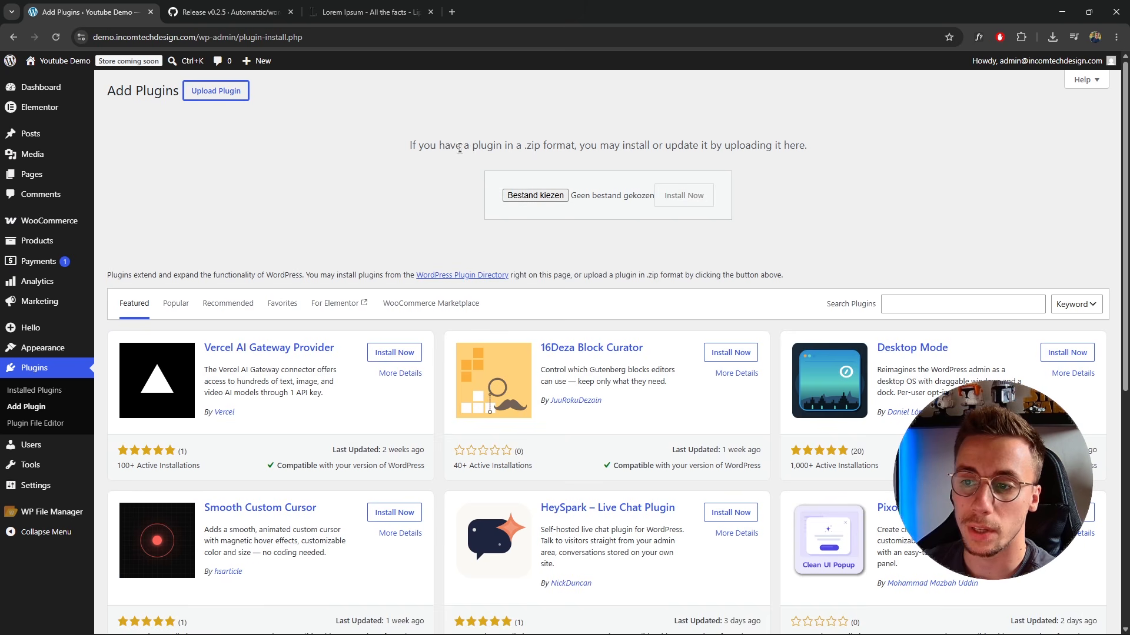
# Install the plugin from the file wordpress-mcp (1).zip in Downloads and activate it.
pyautogui.click(520, 197)
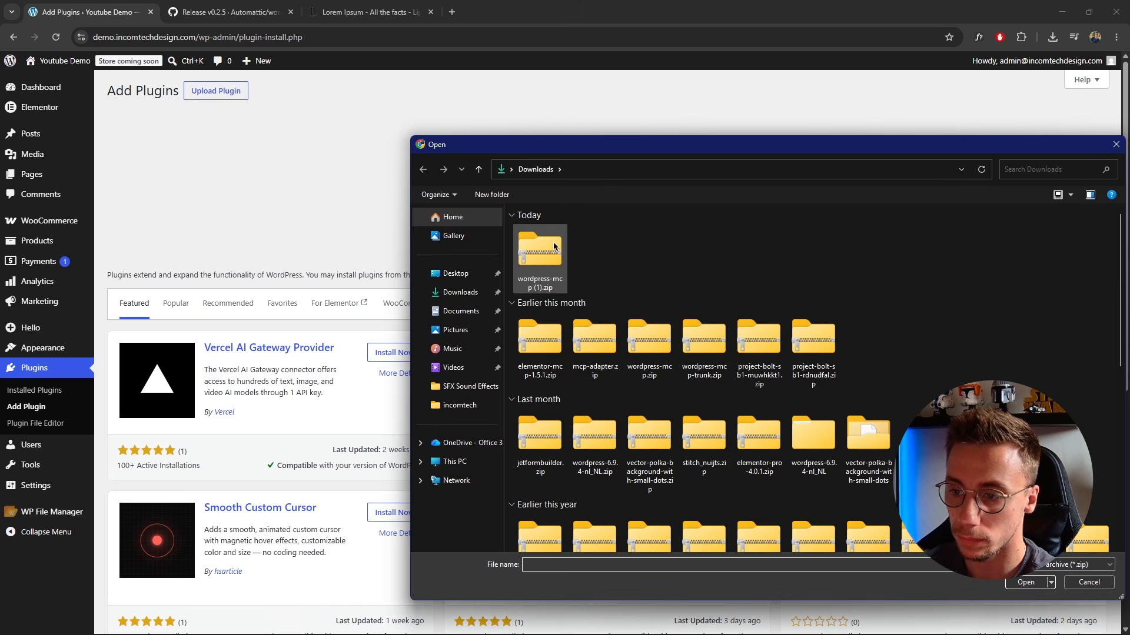
pyautogui.click(540, 259)
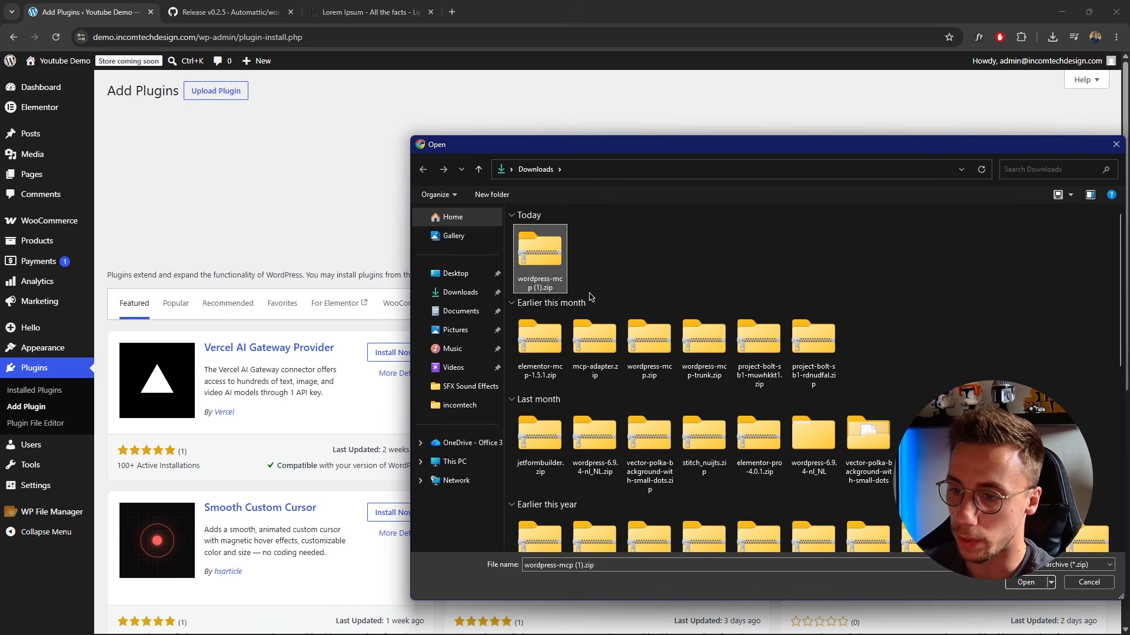
pyautogui.click(1026, 583)
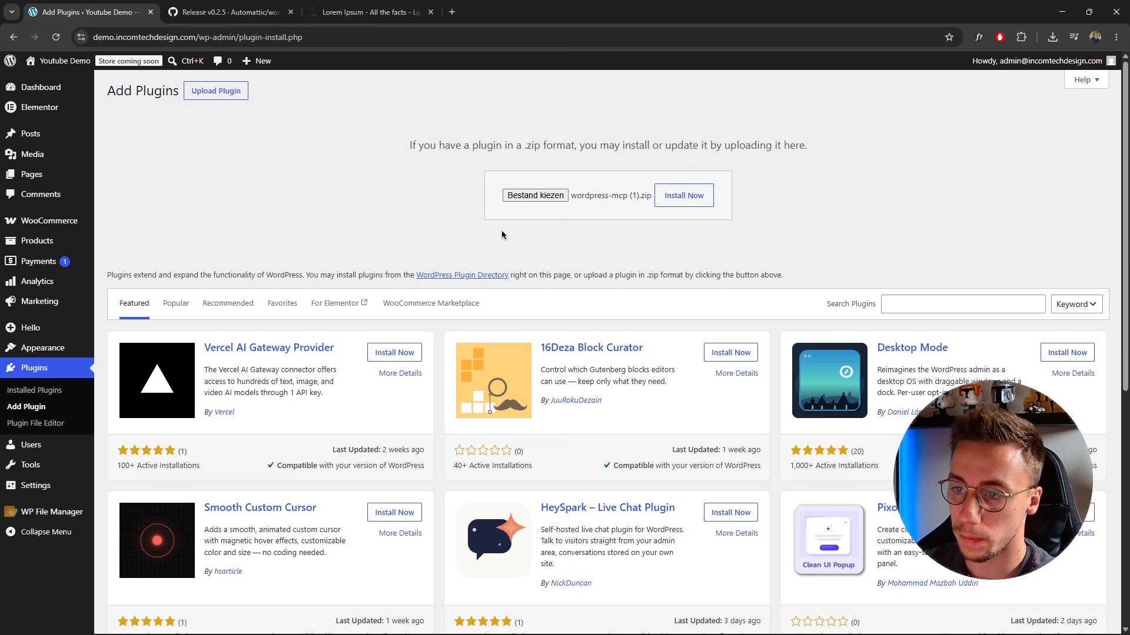
pyautogui.click(684, 196)
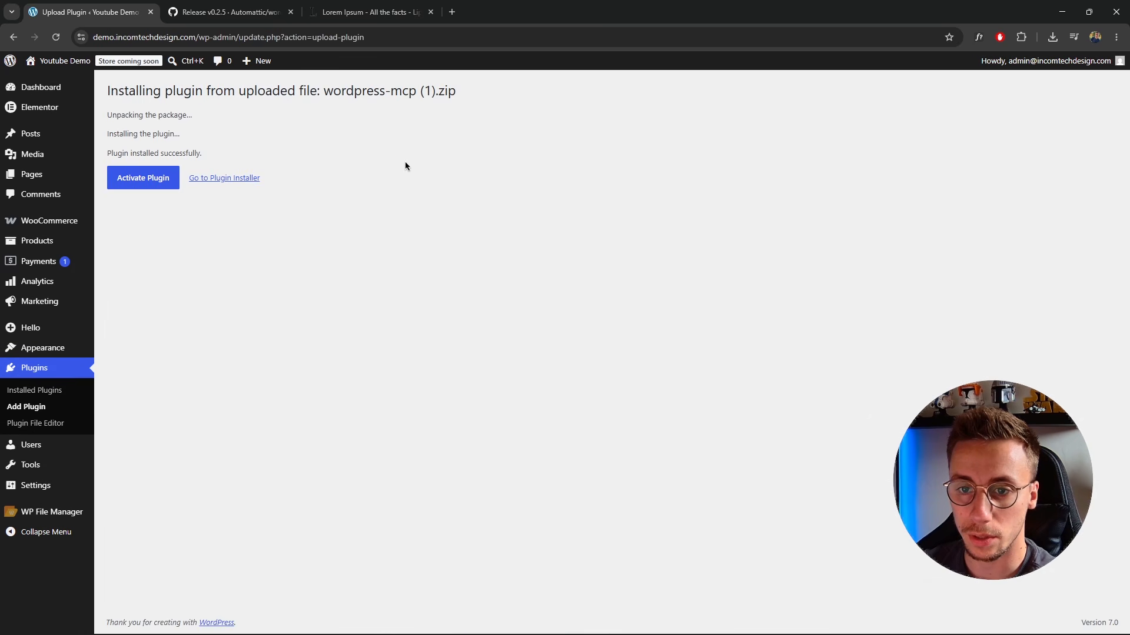
pyautogui.click(143, 177)
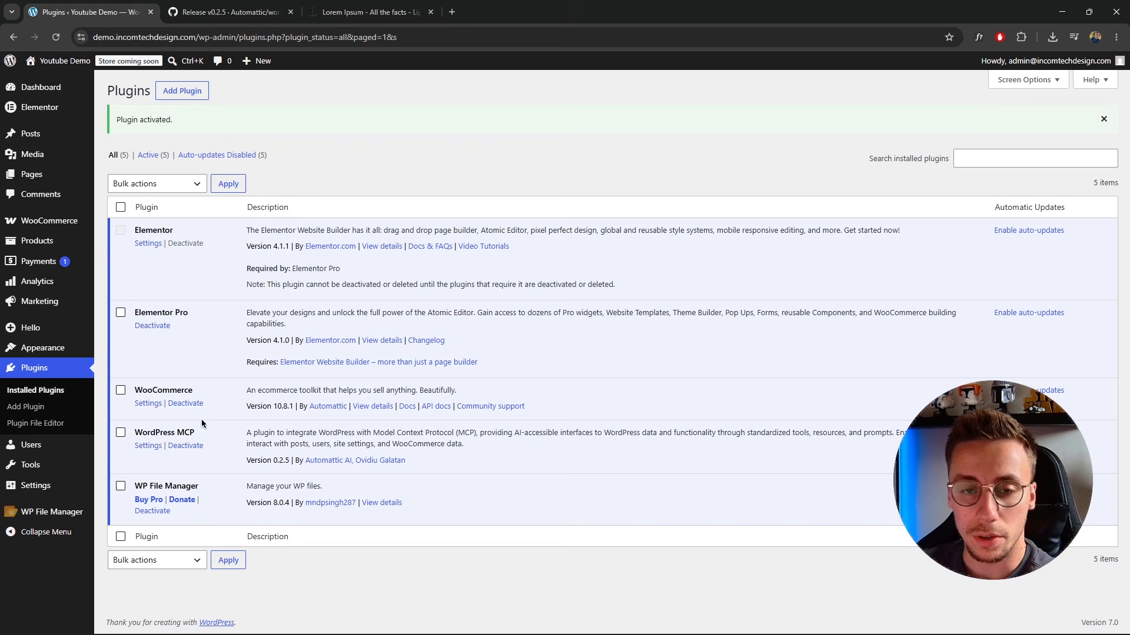
# Open the authentication tokens in the MCP settings and revoke the active token.
pyautogui.moveTo(39, 490)
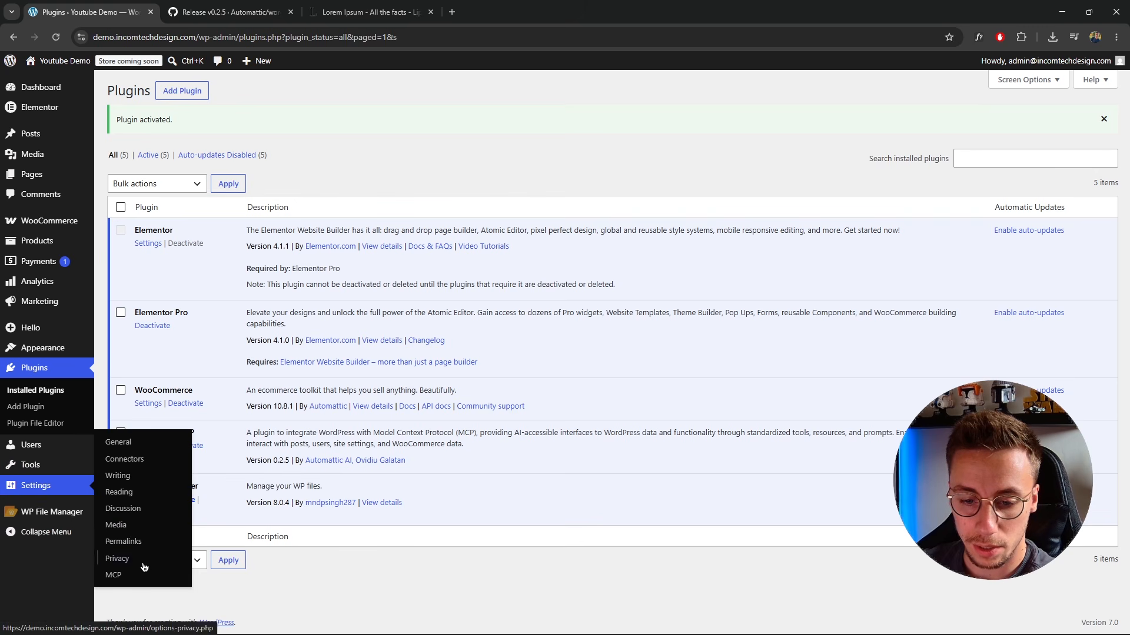
pyautogui.click(113, 575)
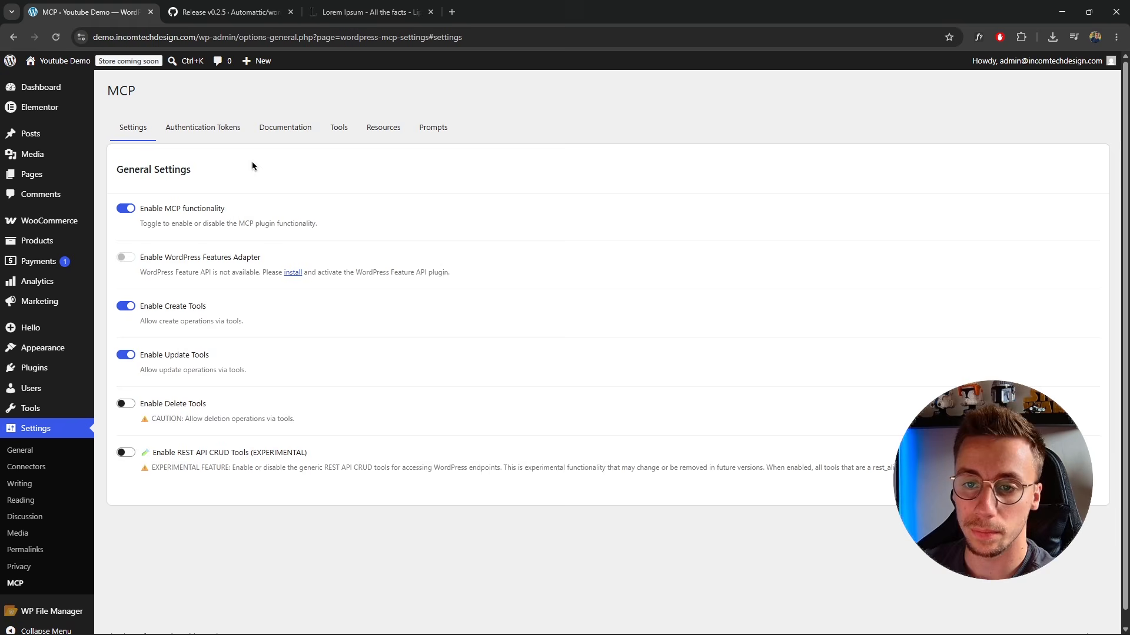
pyautogui.click(218, 132)
pyautogui.scroll(-3, 218, 131)
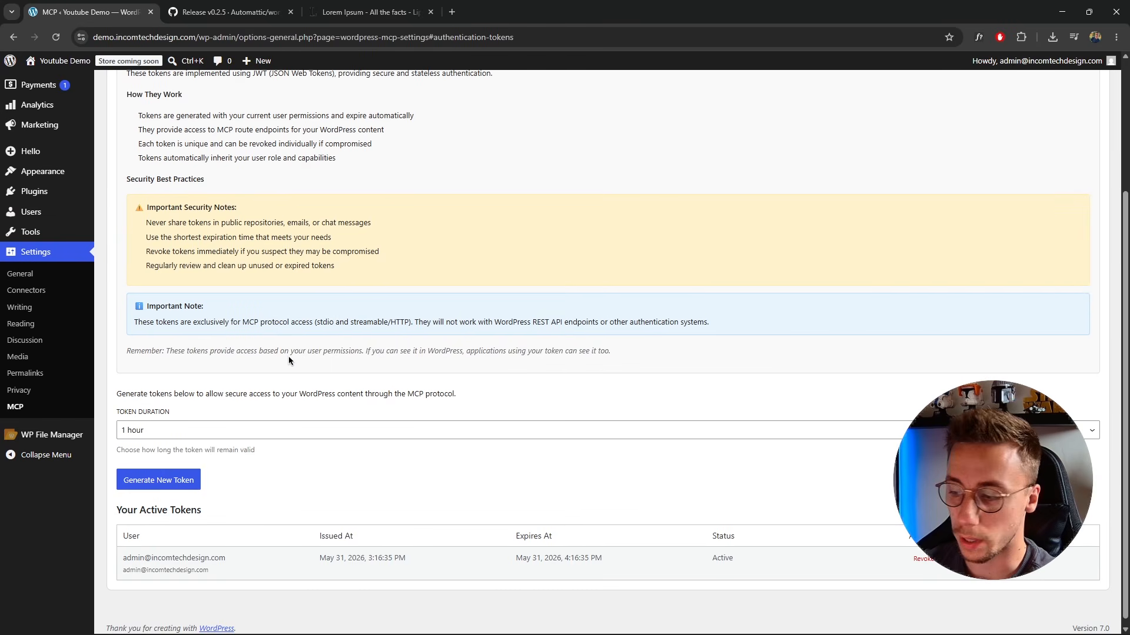
pyautogui.click(918, 559)
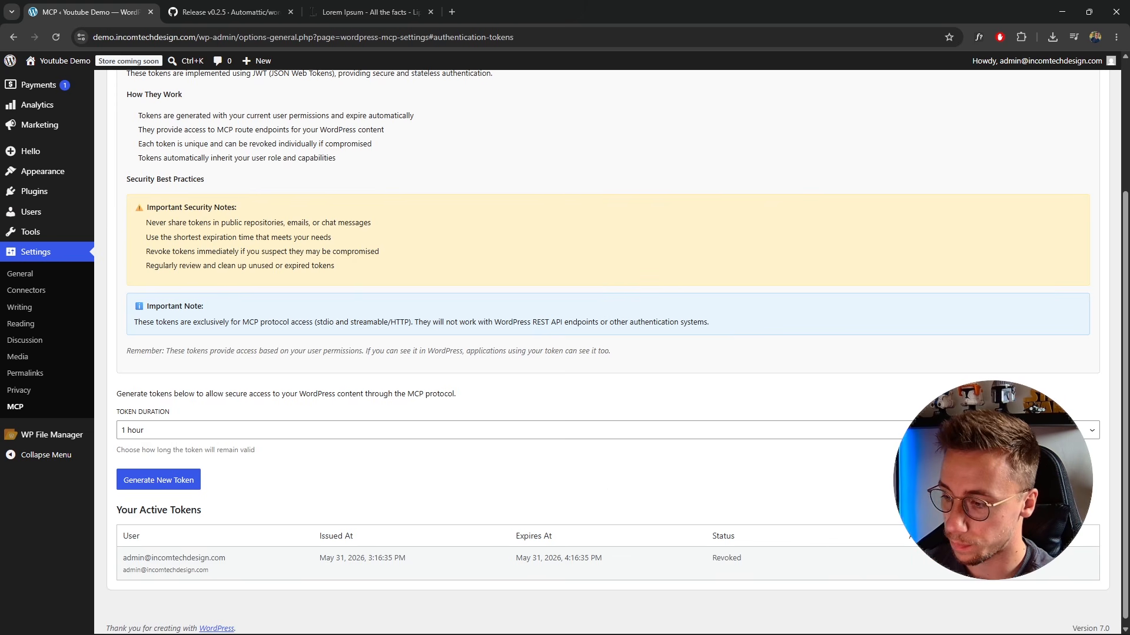
# Generate a new MCP authentication token with a duration of 2 hours.
pyautogui.scroll(1, 411, 494)
pyautogui.click(165, 491)
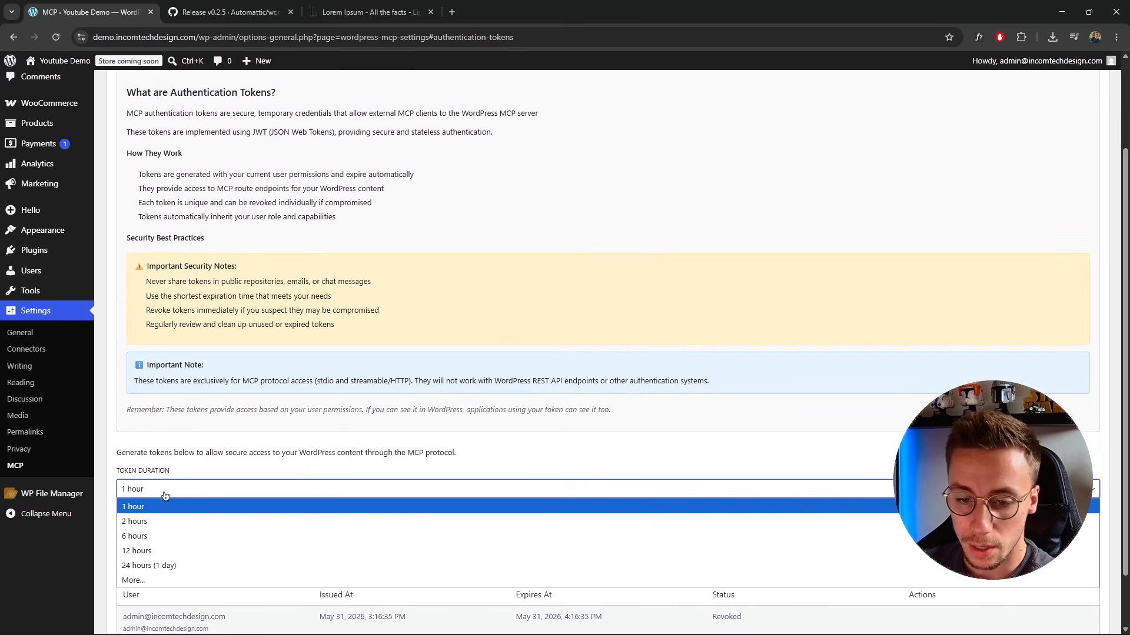
pyautogui.click(167, 521)
pyautogui.click(182, 540)
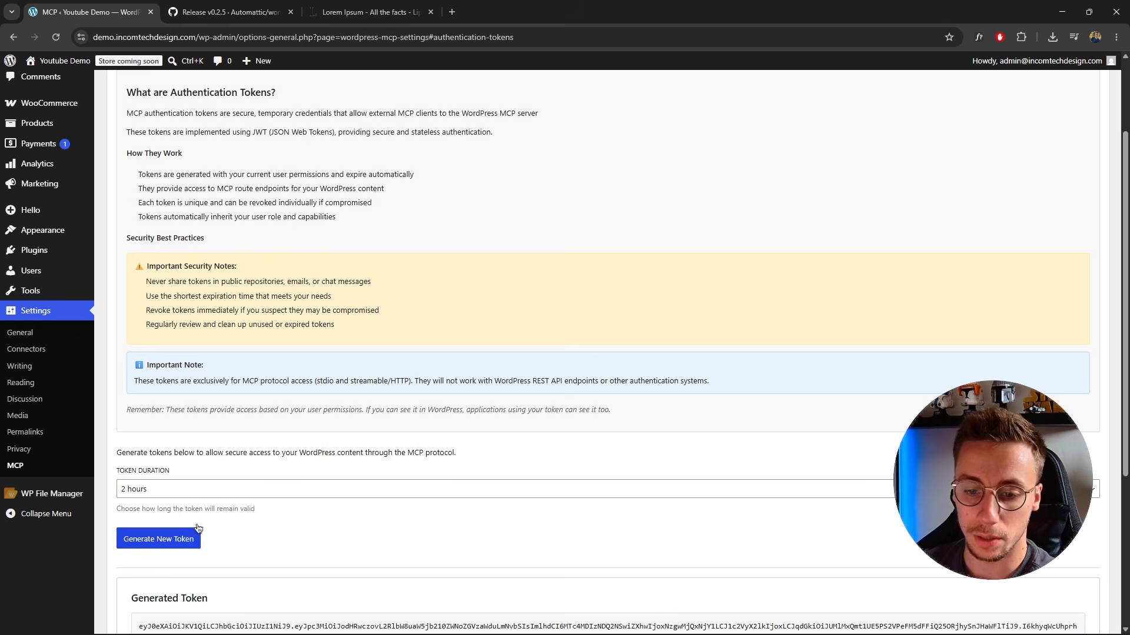
# Copy the generated MCP token, paste it into Notepad one blank line below the consumer secret, and return to the MCP settings.
pyautogui.scroll(-3, 214, 448)
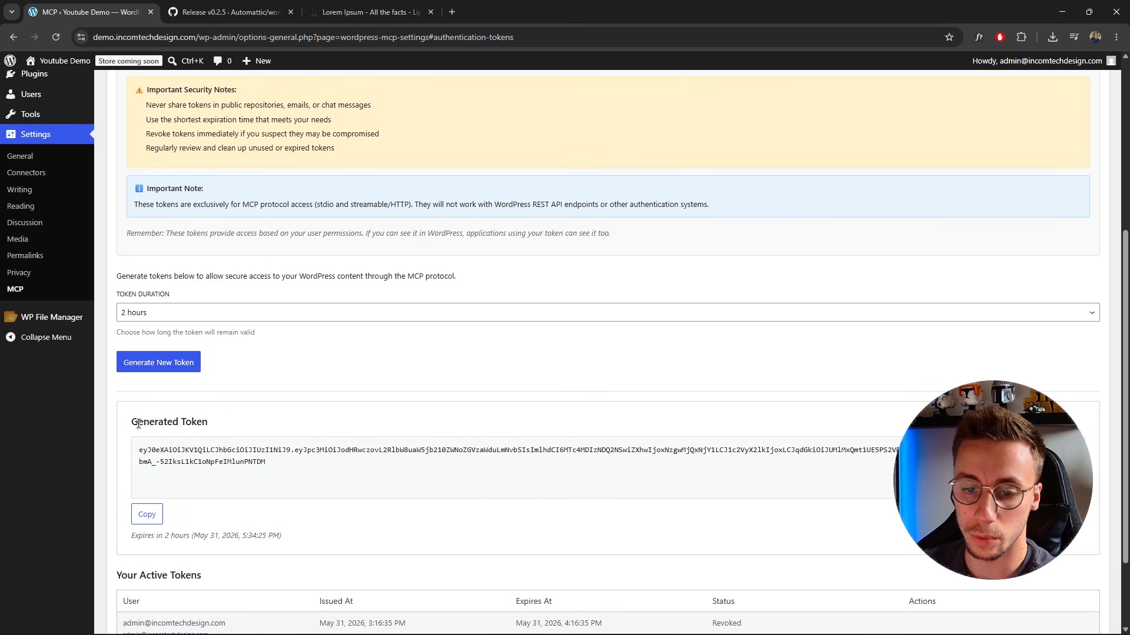
pyautogui.click(149, 516)
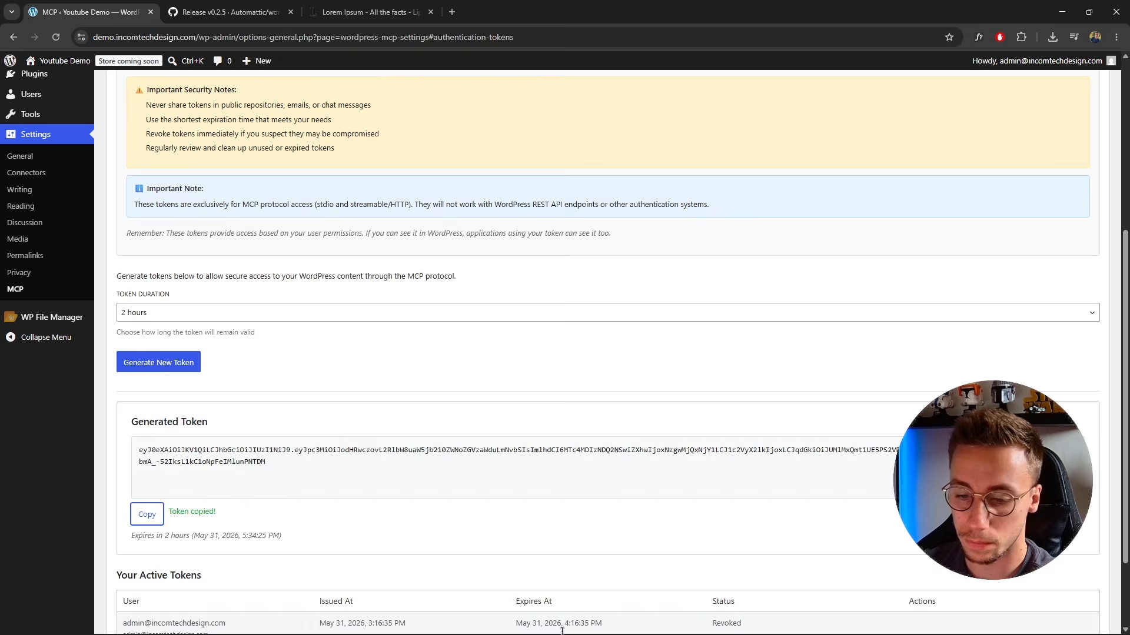
pyautogui.click(605, 621)
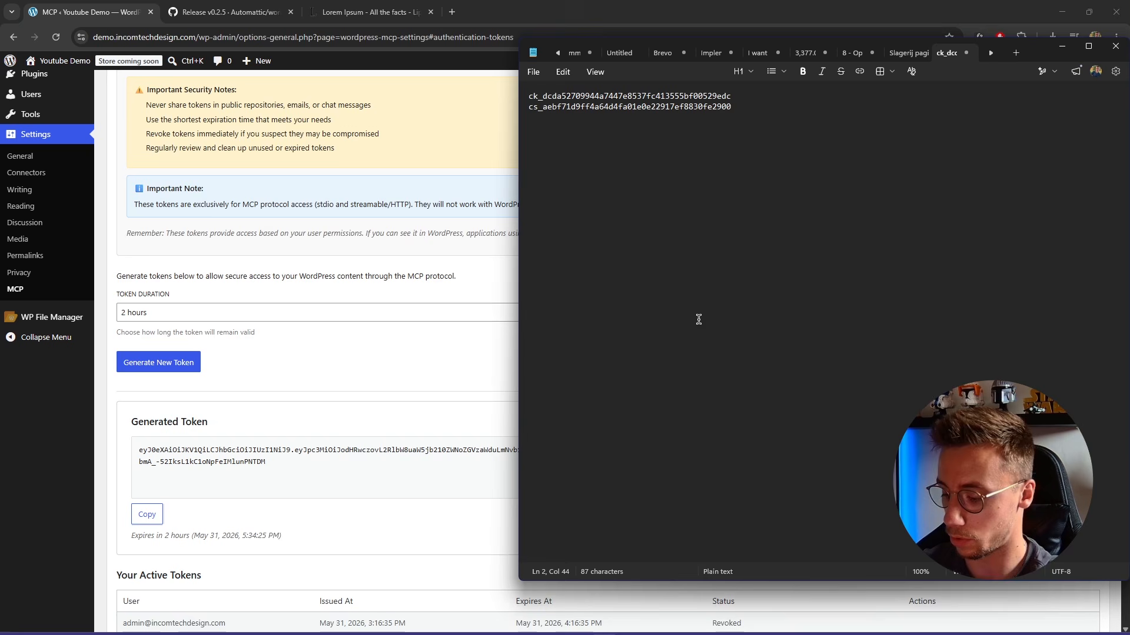
pyautogui.press('Return')
pyautogui.press('Return')
pyautogui.hotkey('ctrl', 'v')
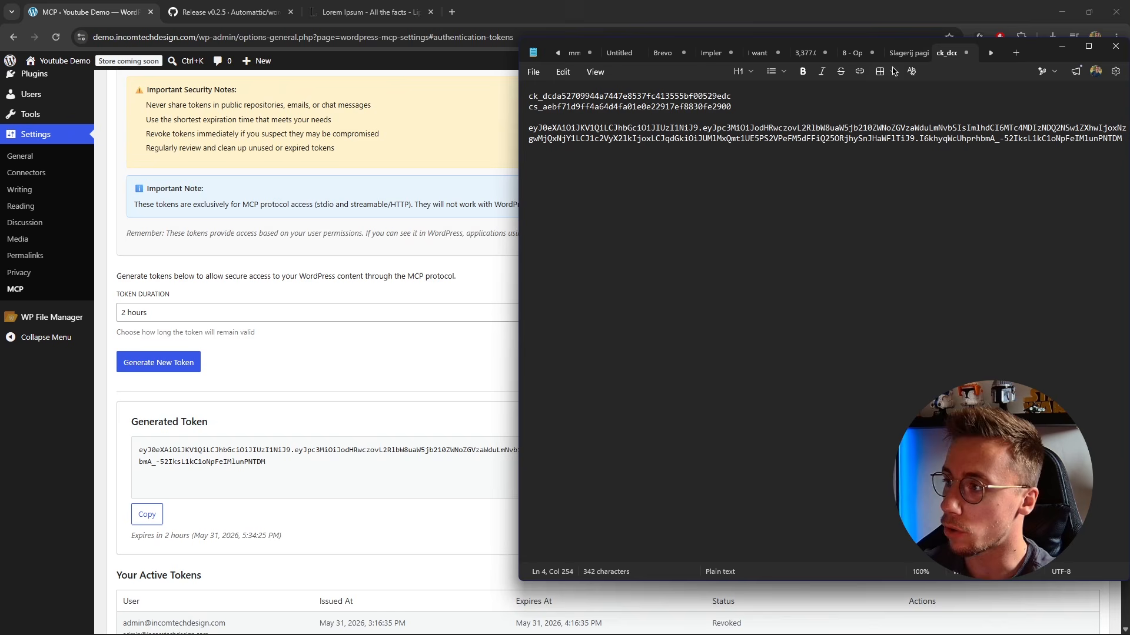
pyautogui.click(850, 4)
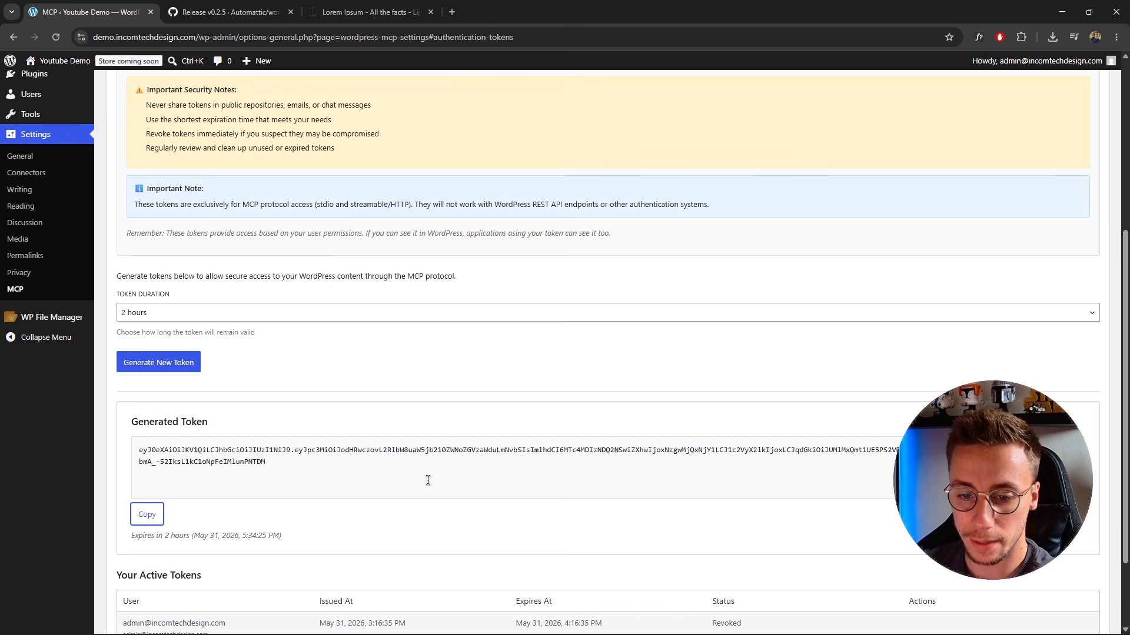
# Examine the Claude Desktop configuration snippet that uses a JWT token in the MCP plugin's documentation.
pyautogui.scroll(6, 289, 516)
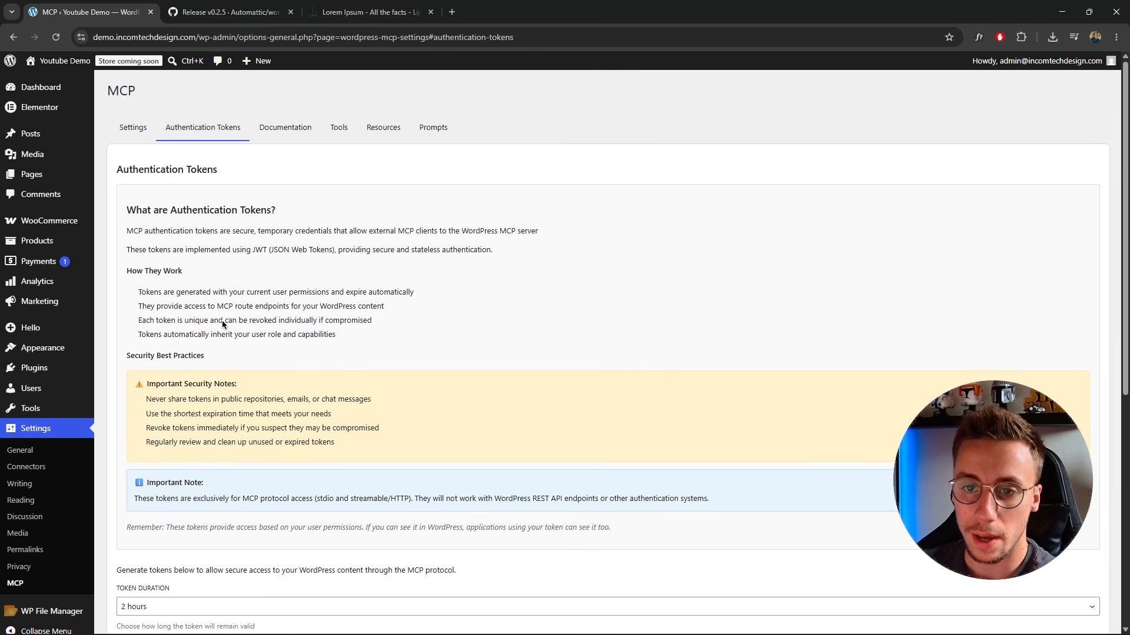
pyautogui.click(285, 127)
pyautogui.scroll(-9, 271, 223)
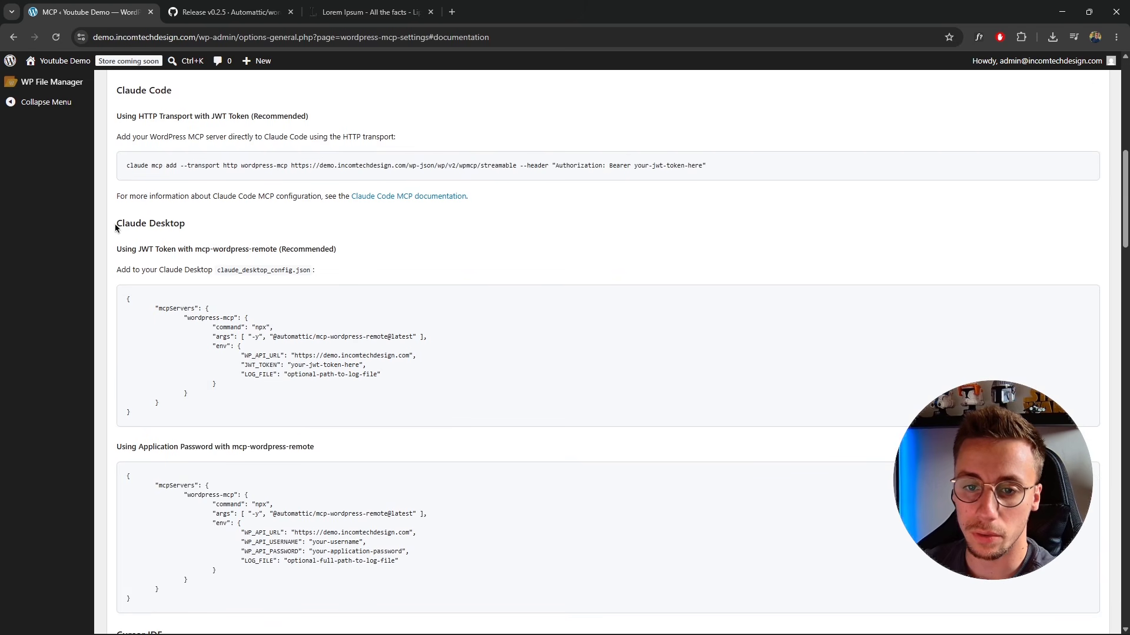
pyautogui.moveTo(115, 228); pyautogui.dragTo(187, 224)
pyautogui.click(157, 339)
pyautogui.moveTo(127, 410); pyautogui.dragTo(115, 295)
pyautogui.click(184, 340)
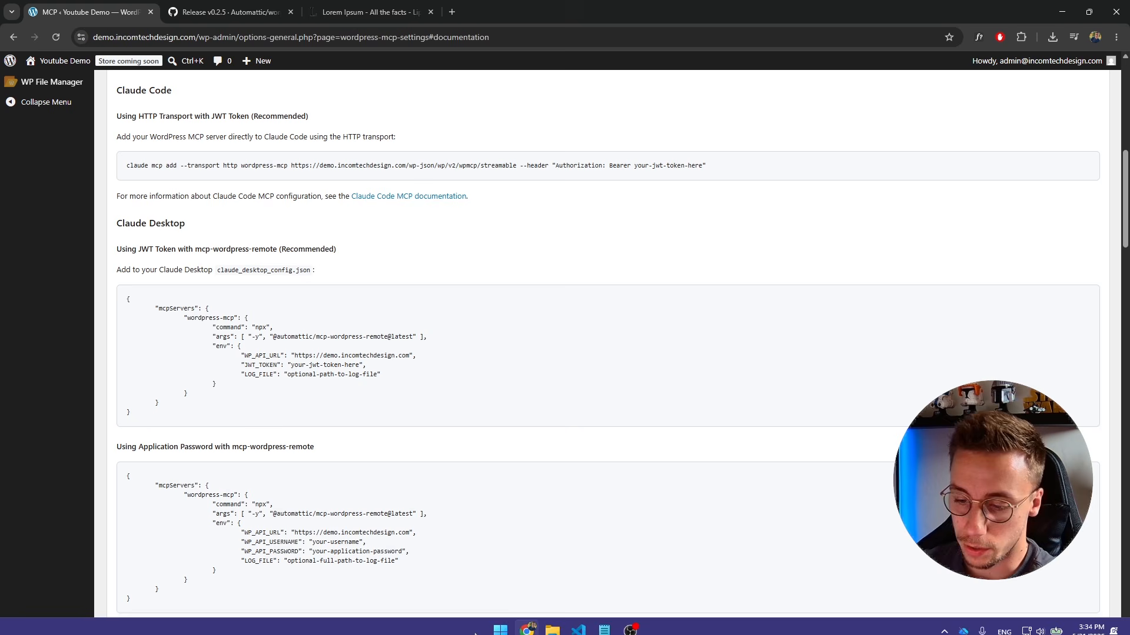
# Switch to the Claude desktop app and open its settings.
pyautogui.click(501, 611)
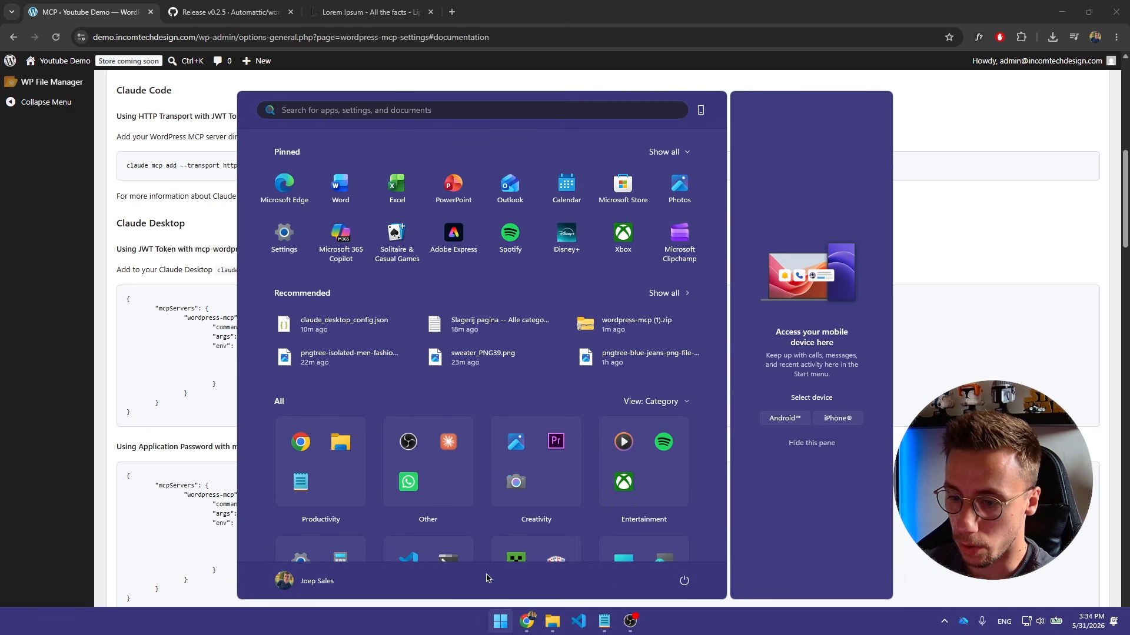
pyautogui.click(449, 442)
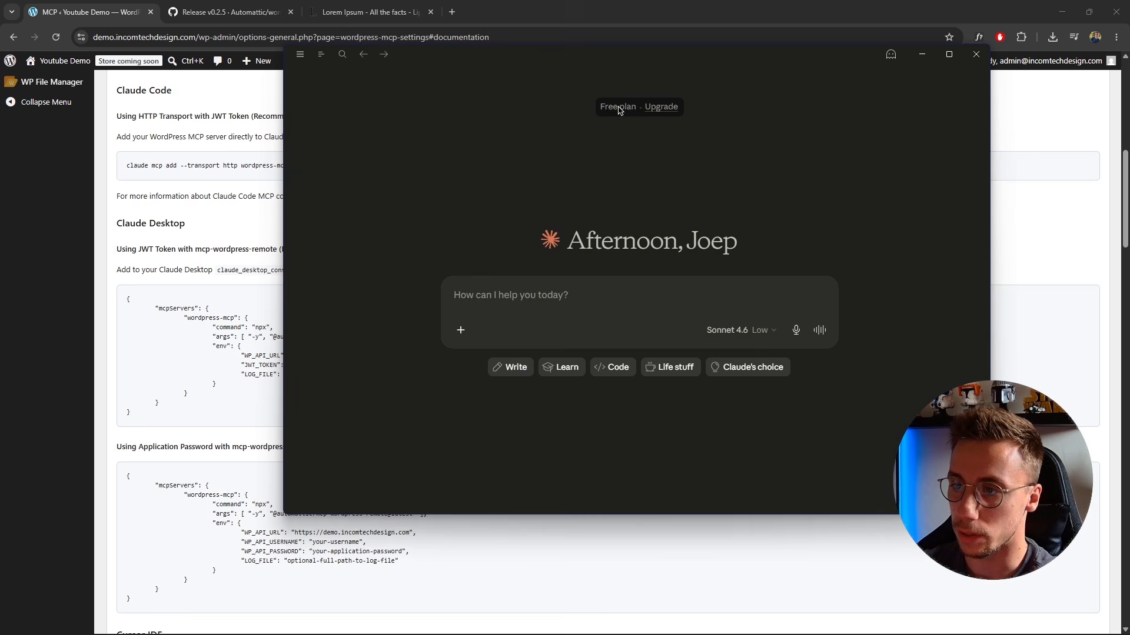
pyautogui.click(300, 55)
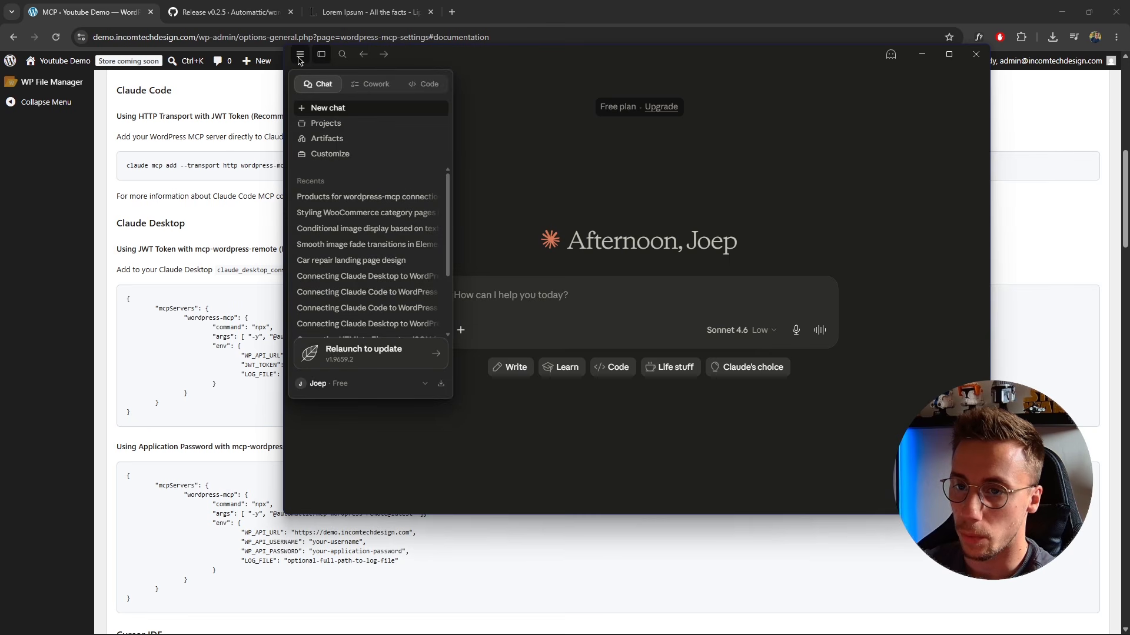
pyautogui.click(300, 56)
pyautogui.moveTo(318, 74)
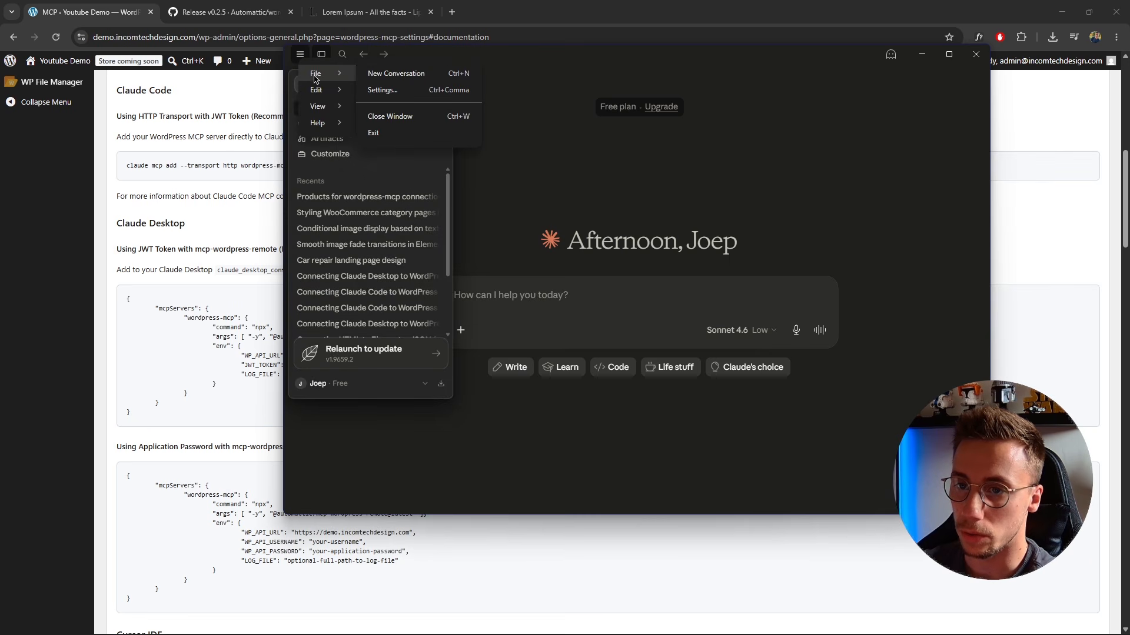
pyautogui.click(402, 88)
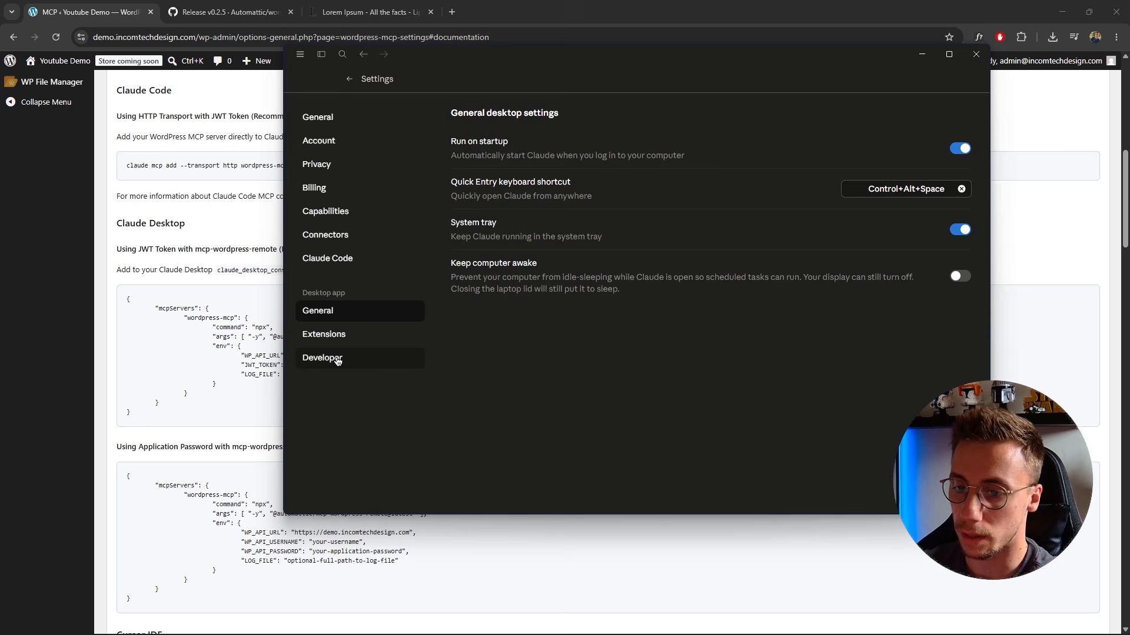
# Reveal the MCP server config file from Claude's developer settings and open claude_desktop_config.json in Visual Studio Code.
pyautogui.click(339, 360)
pyautogui.click(666, 229)
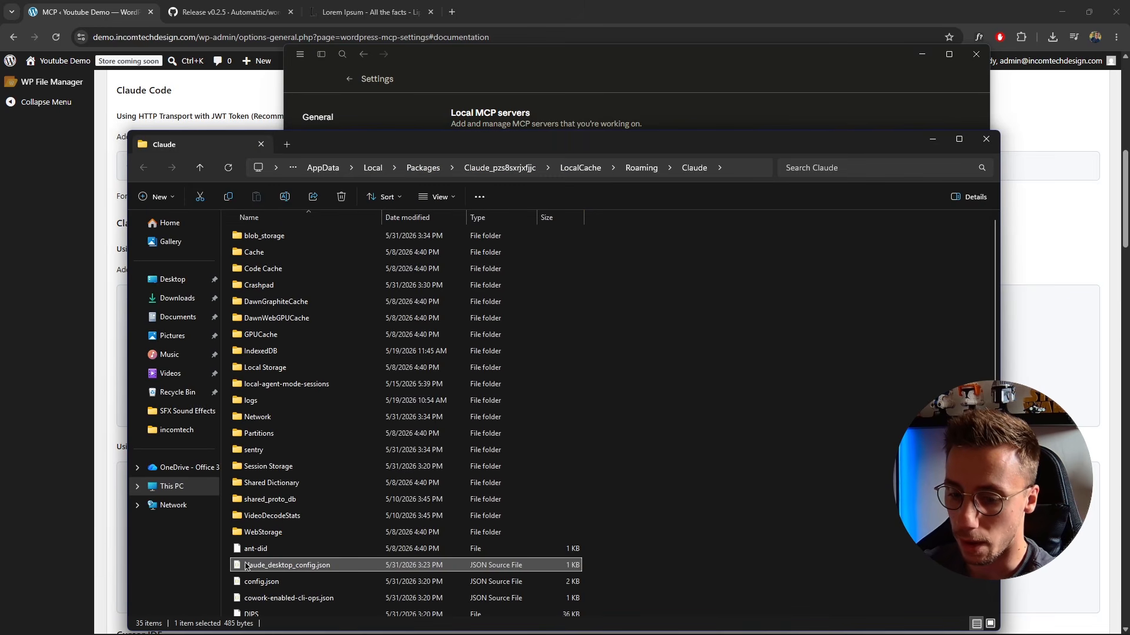
pyautogui.moveTo(650, 147); pyautogui.dragTo(699, 58)
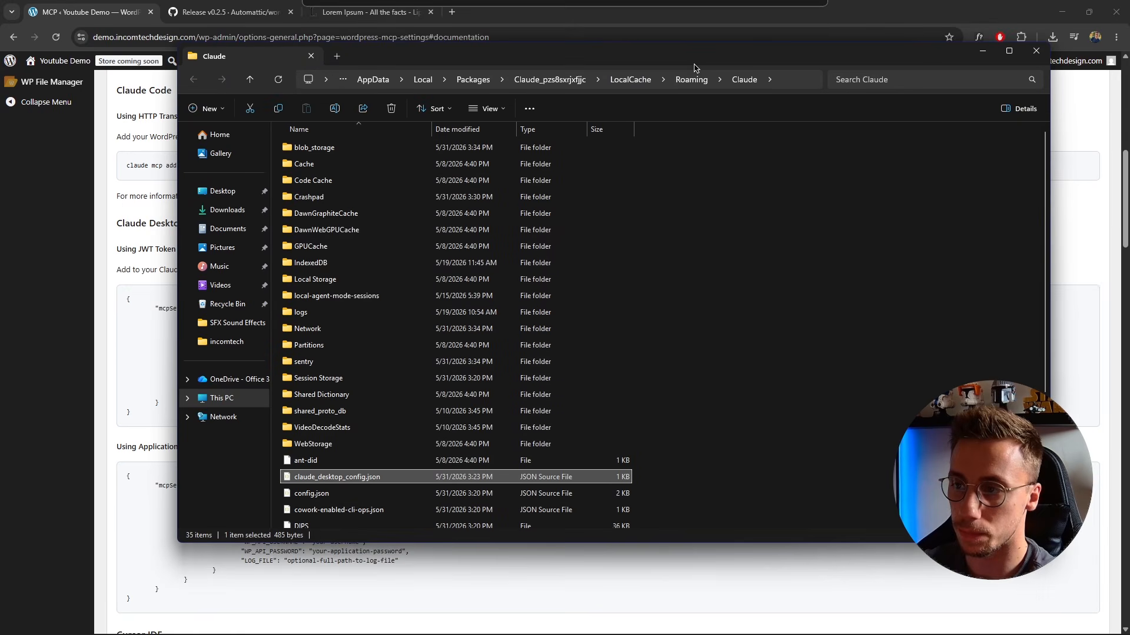
pyautogui.rightClick(493, 476)
pyautogui.click(564, 285)
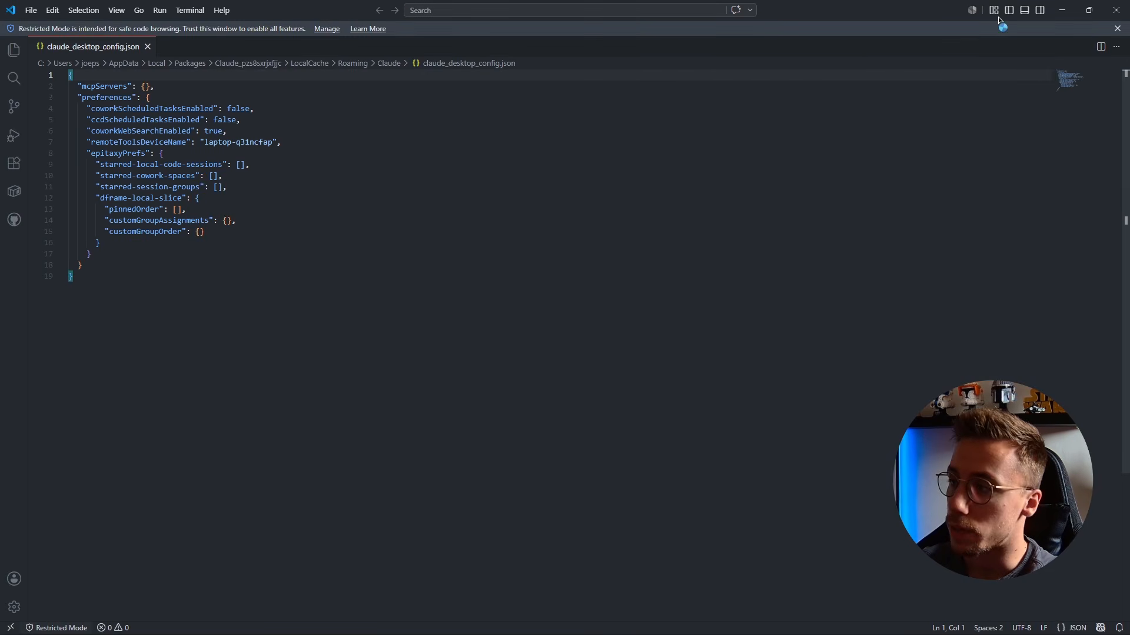
# Dismiss the Restricted Mode notice and place the cursor at the end of the mcpServers line.
pyautogui.click(1115, 26)
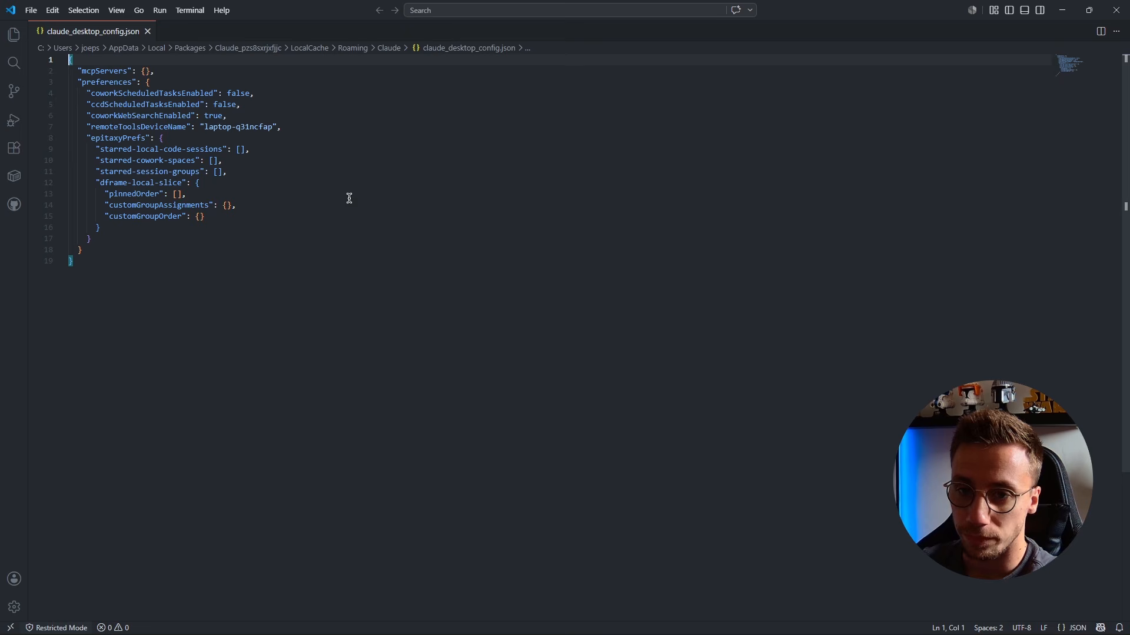
pyautogui.moveTo(76, 70); pyautogui.dragTo(183, 70)
pyautogui.click(179, 72)
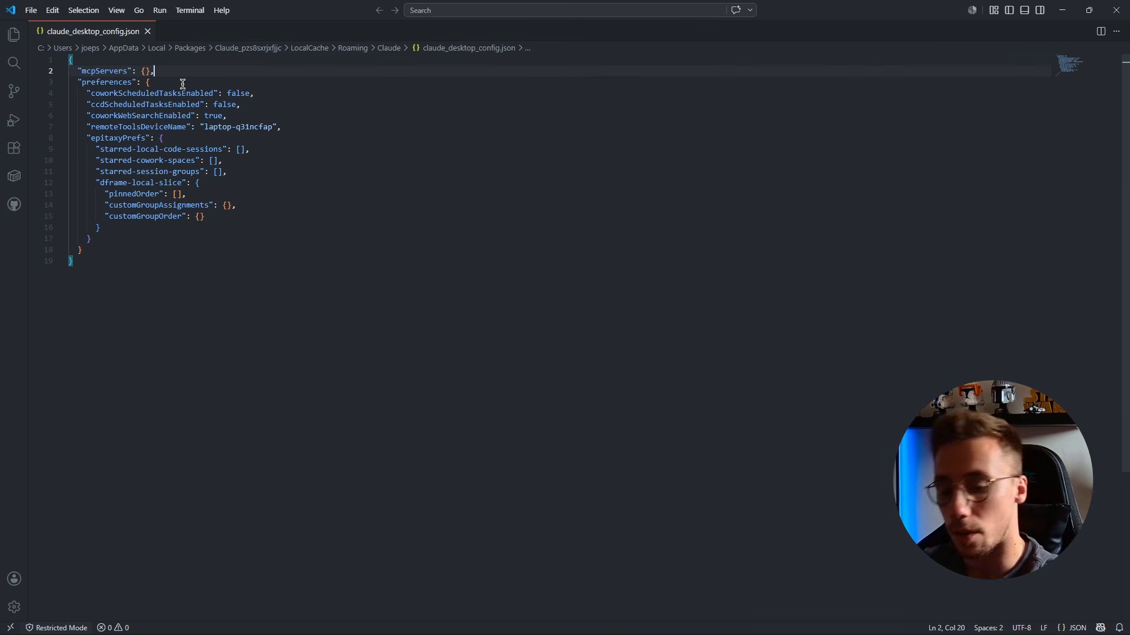
# Switch to the MCP documentation in Chrome and copy the wordpress-mcp block from the Claude Desktop JWT token snippet.
pyautogui.click(518, 621)
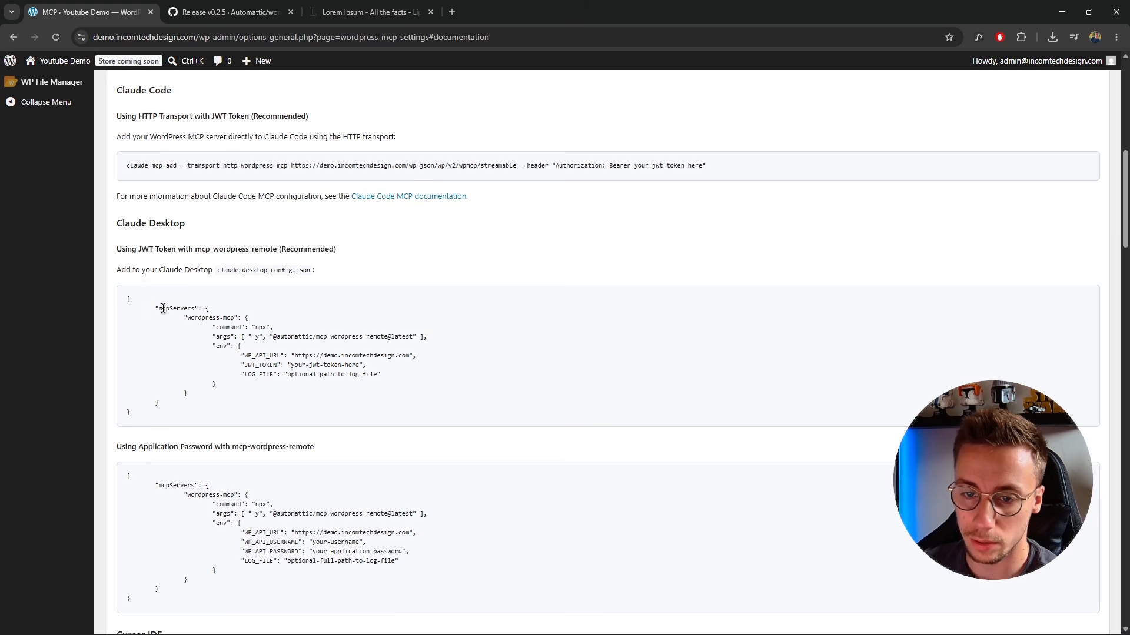
pyautogui.moveTo(156, 307); pyautogui.dragTo(160, 404)
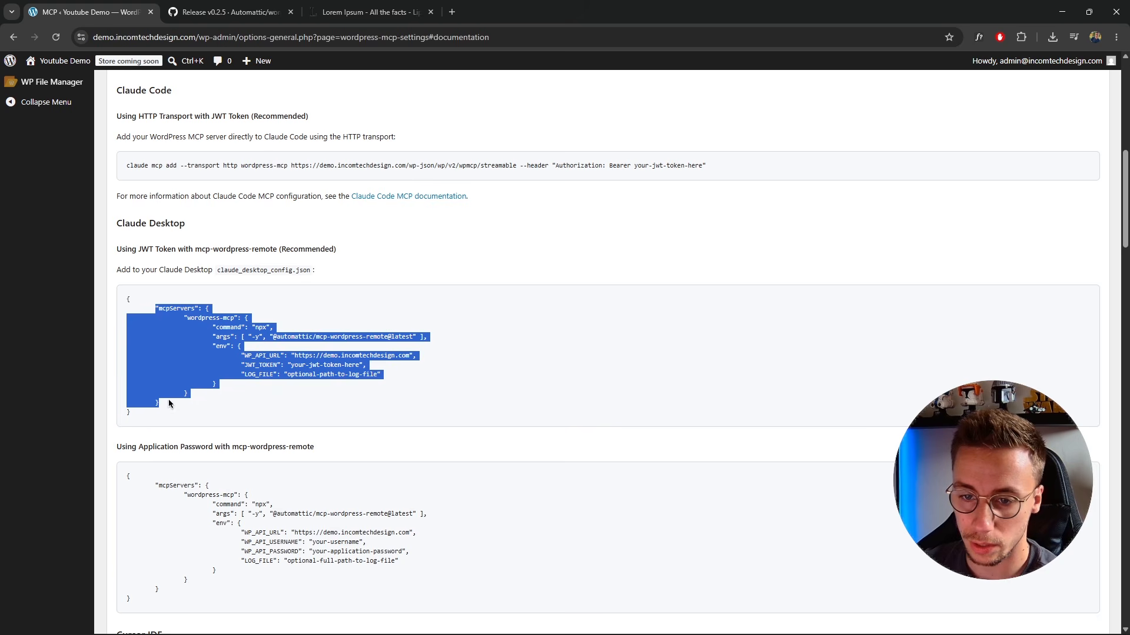
pyautogui.moveTo(186, 319); pyautogui.dragTo(197, 395)
pyautogui.rightClick(197, 355)
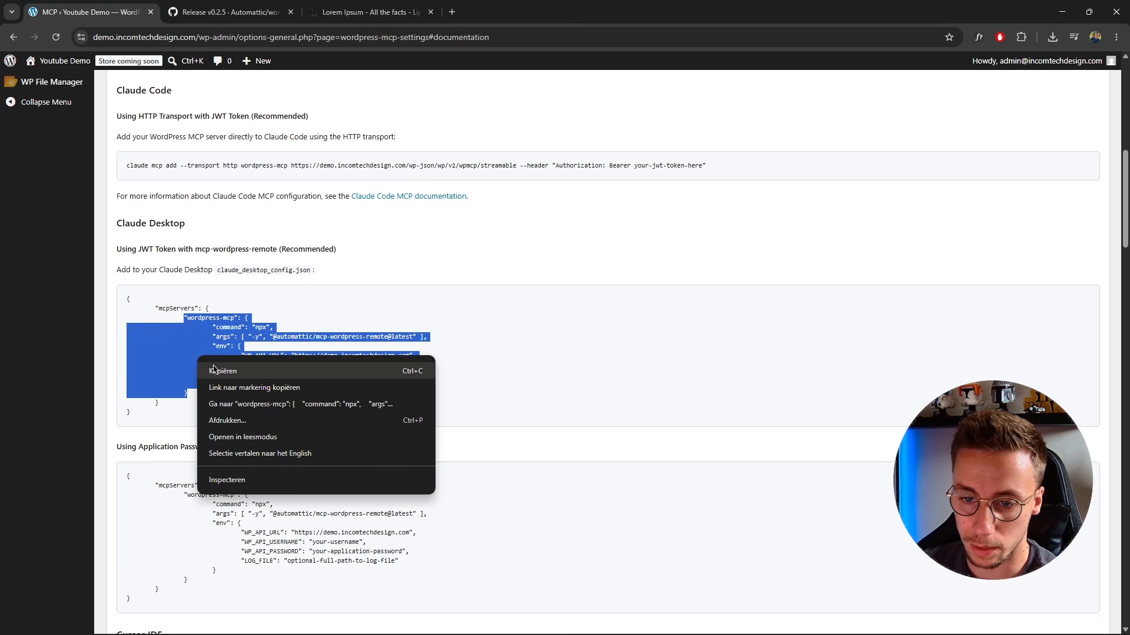
pyautogui.click(222, 373)
# Return to Visual Studio Code and paste the copied wordpress-mcp block inside the empty mcpServers braces.
pyautogui.hotkey('alt', 'Tab')
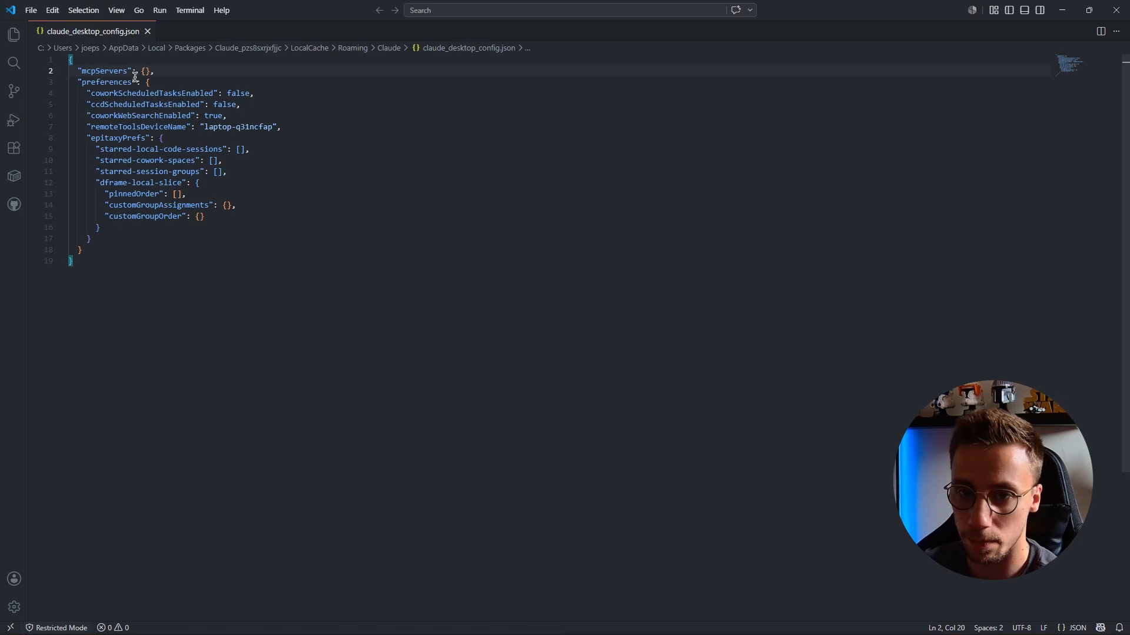
pyautogui.click(150, 71)
pyautogui.press('Left')
pyautogui.hotkey('ctrl', 'v')
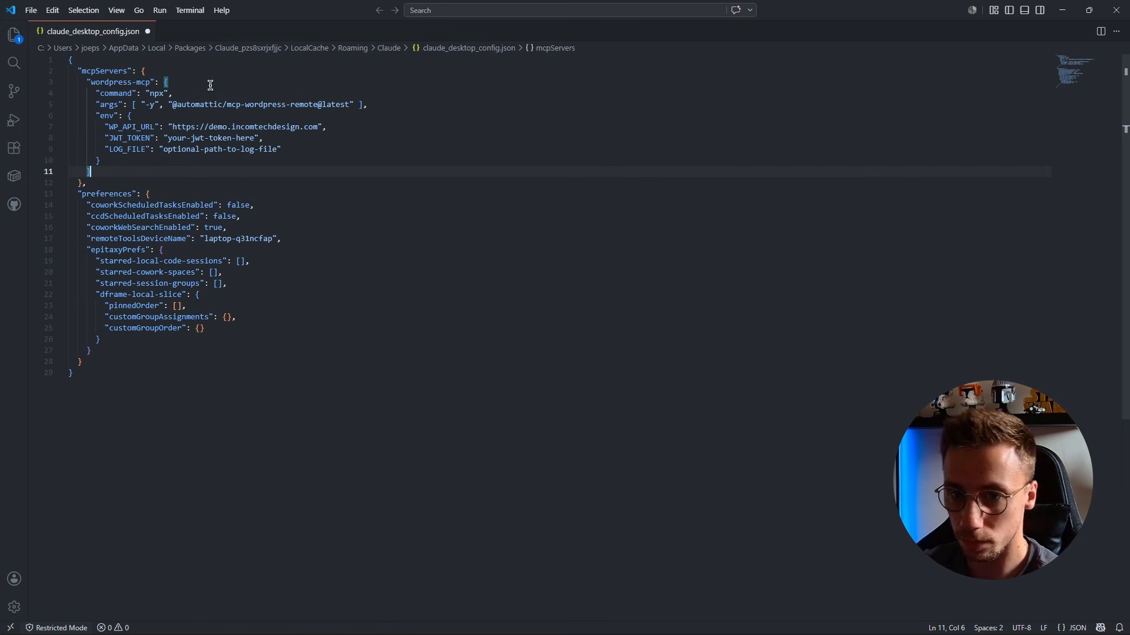
# Delete the LOG_FILE line from the env block and the trailing comma after the JWT_TOKEN value.
pyautogui.click(305, 150)
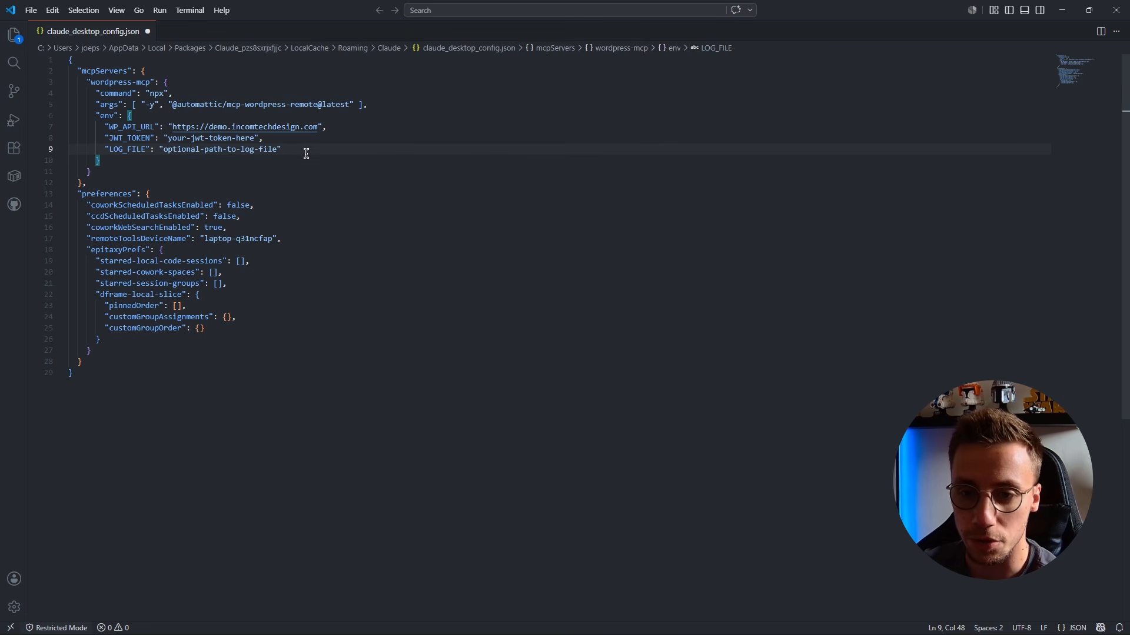
pyautogui.moveTo(300, 150); pyautogui.dragTo(46, 154)
pyautogui.press('BackSpace')
pyautogui.press('BackSpace')
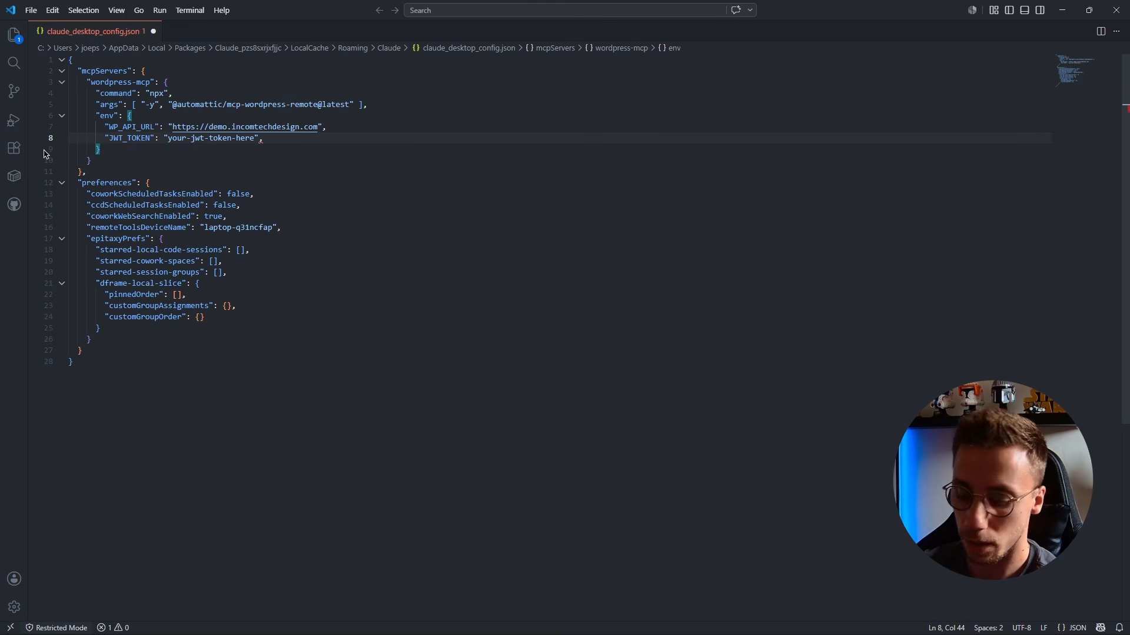
pyautogui.press('BackSpace')
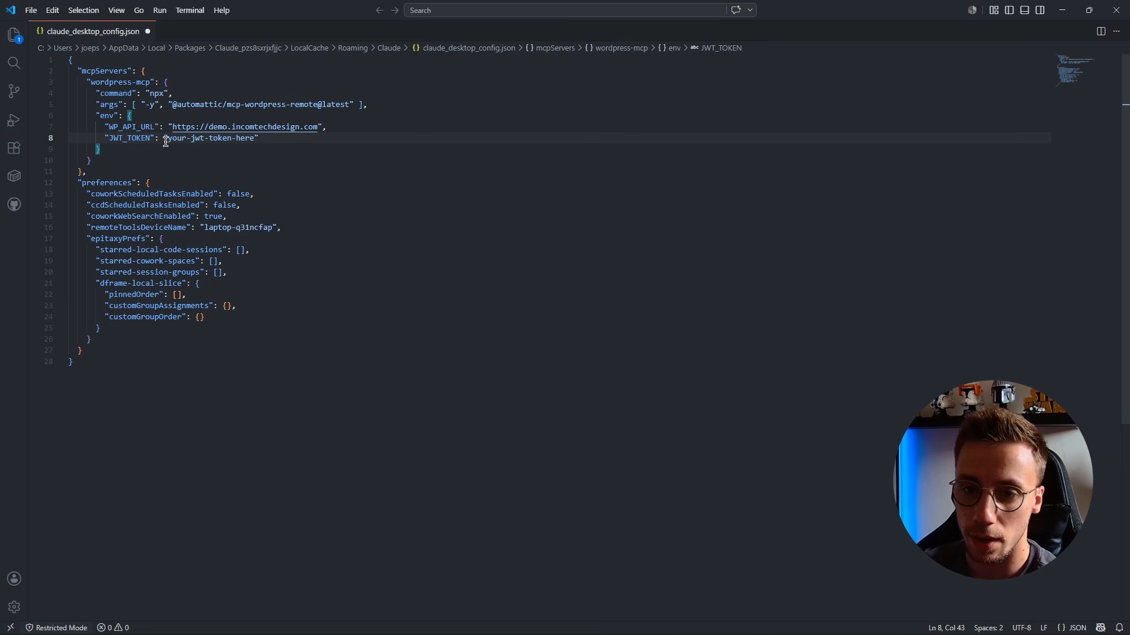
# Copy the JWT token from Notepad and paste it over the your-jwt-token-here placeholder in the JWT_TOKEN entry.
pyautogui.click(177, 147)
pyautogui.click(168, 140)
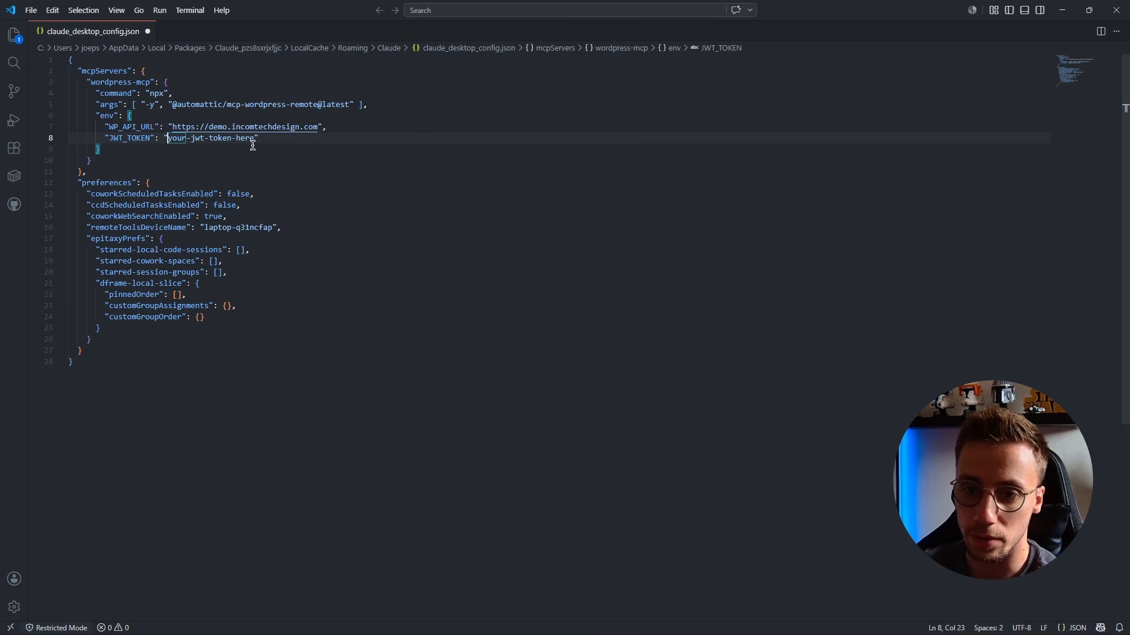
pyautogui.keyDown('shift'); pyautogui.click(255, 140); pyautogui.keyUp('shift')
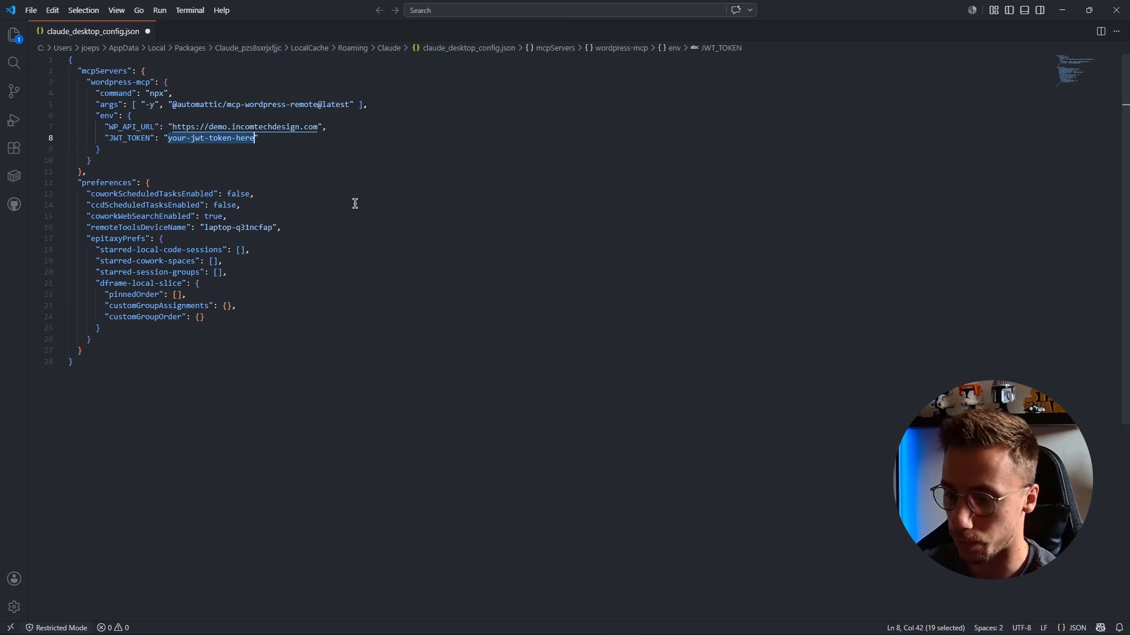
pyautogui.moveTo(559, 634)
pyautogui.click(591, 622)
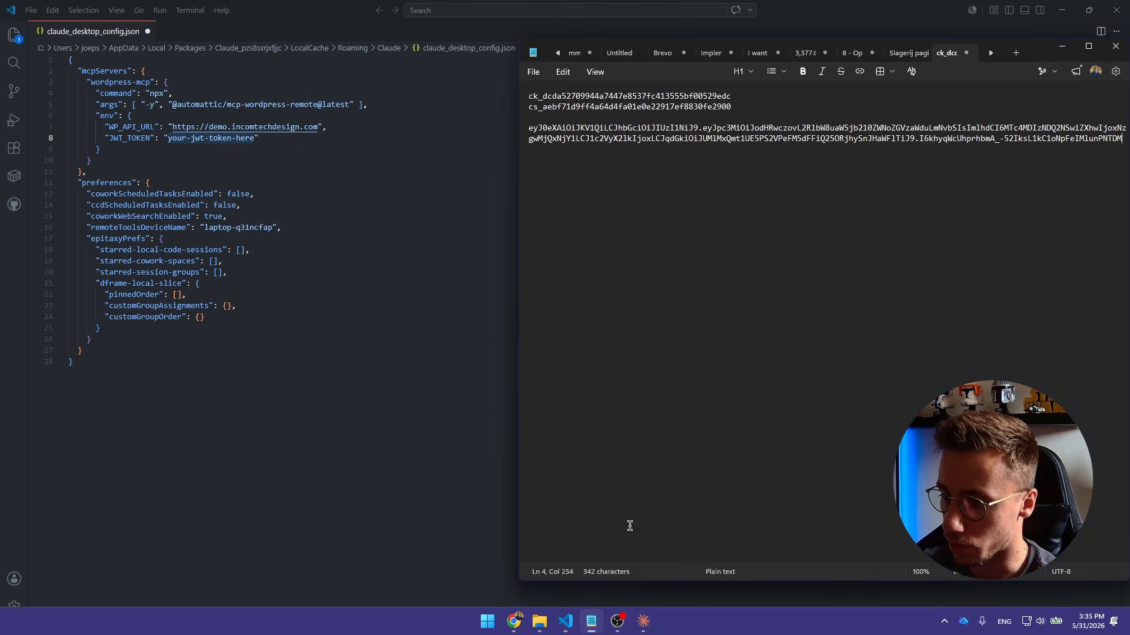
pyautogui.moveTo(529, 128); pyautogui.dragTo(1128, 172)
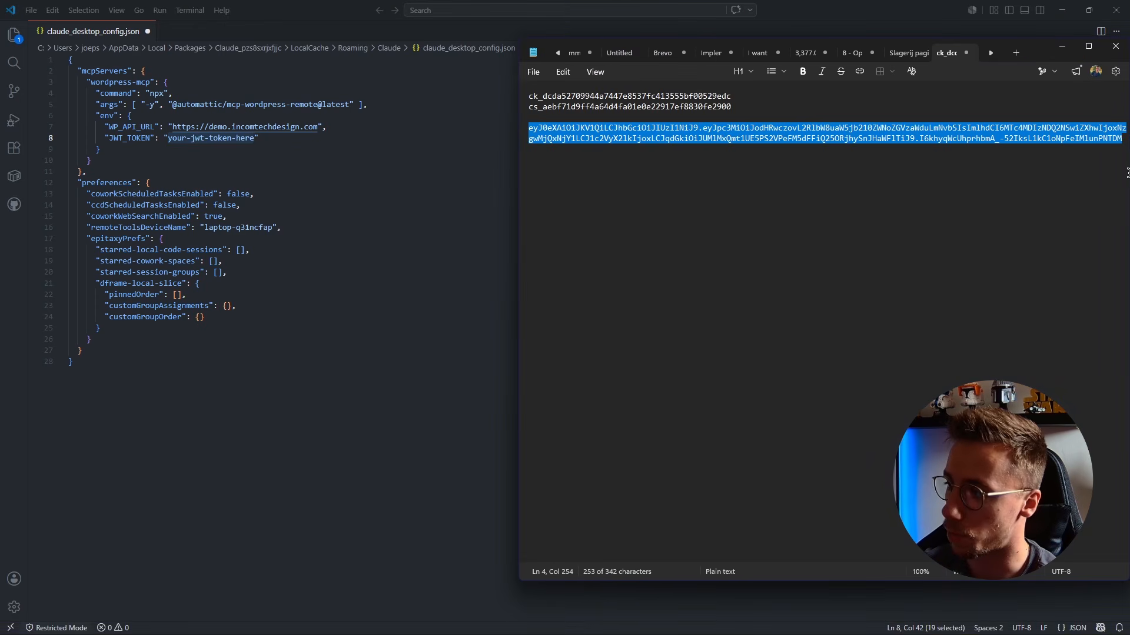
pyautogui.click(237, 144)
pyautogui.click(167, 139)
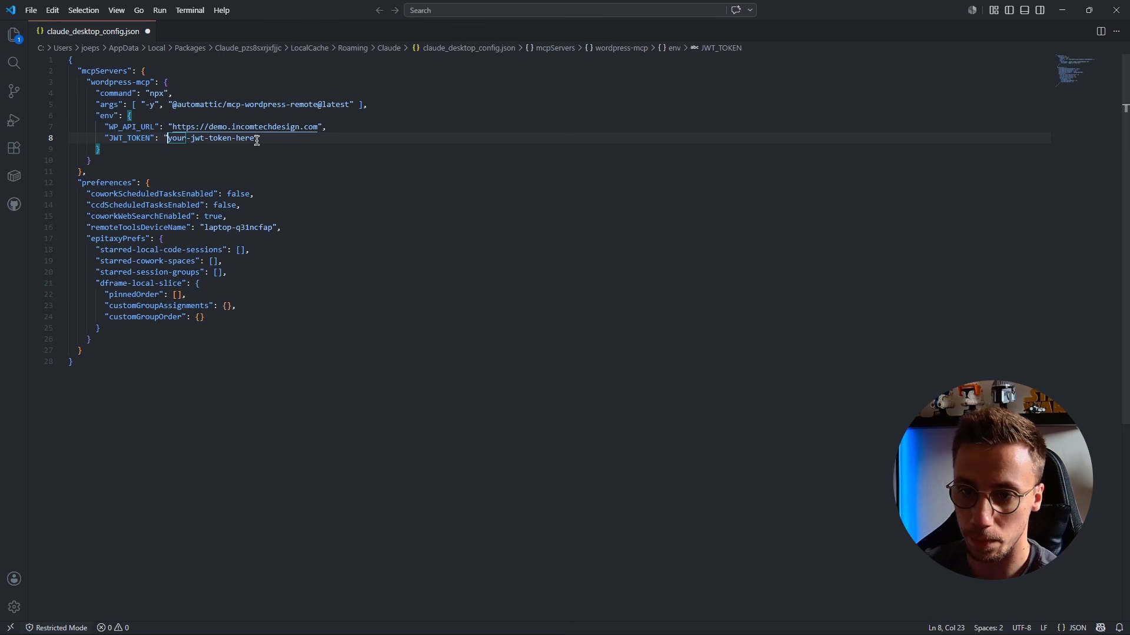
pyautogui.keyDown('shift'); pyautogui.click(257, 141); pyautogui.keyUp('shift')
pyautogui.hotkey('ctrl', 'v')
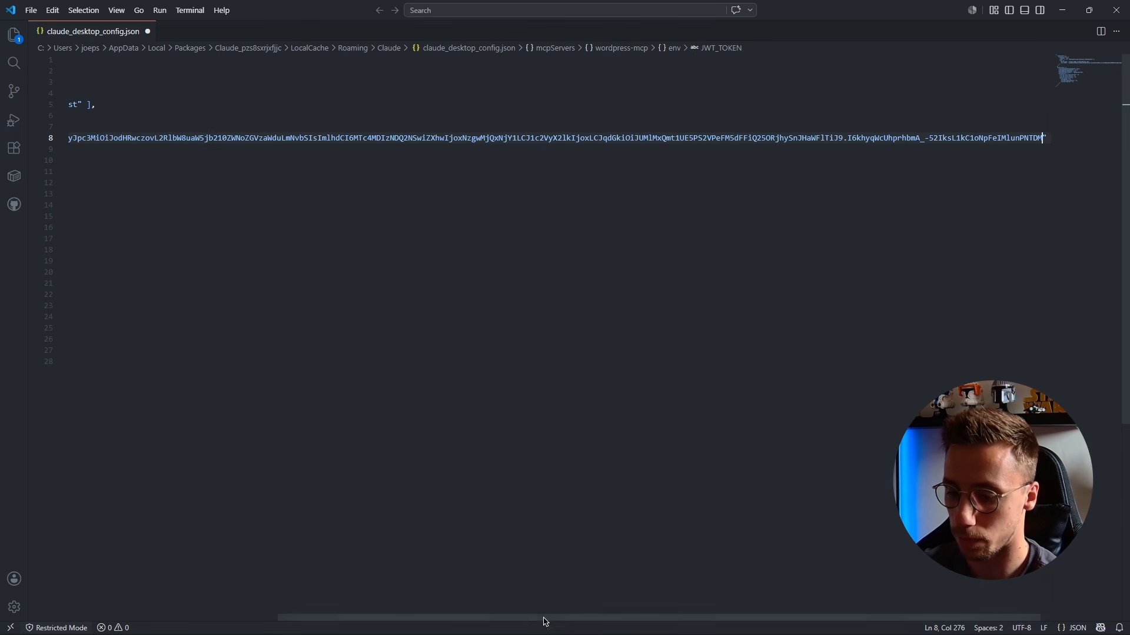
# Add a comma after the JWT_TOKEN value and create an empty key-value pair on a new line below it.
pyautogui.moveTo(553, 619); pyautogui.dragTo(594, 618)
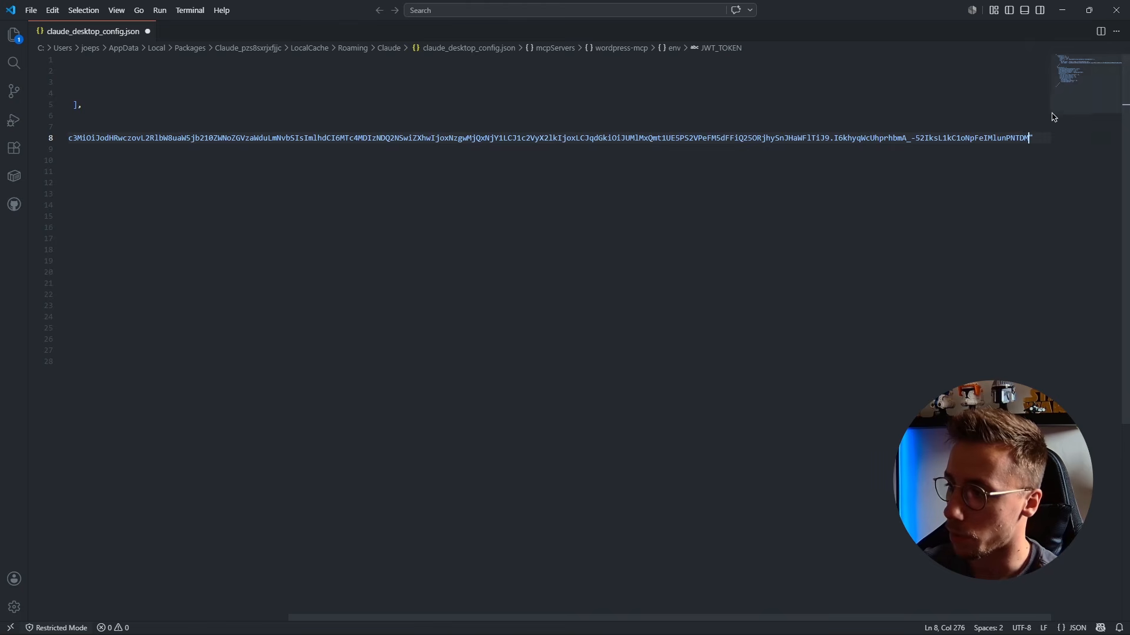
pyautogui.press('End')
pyautogui.write(',')
pyautogui.press('Return')
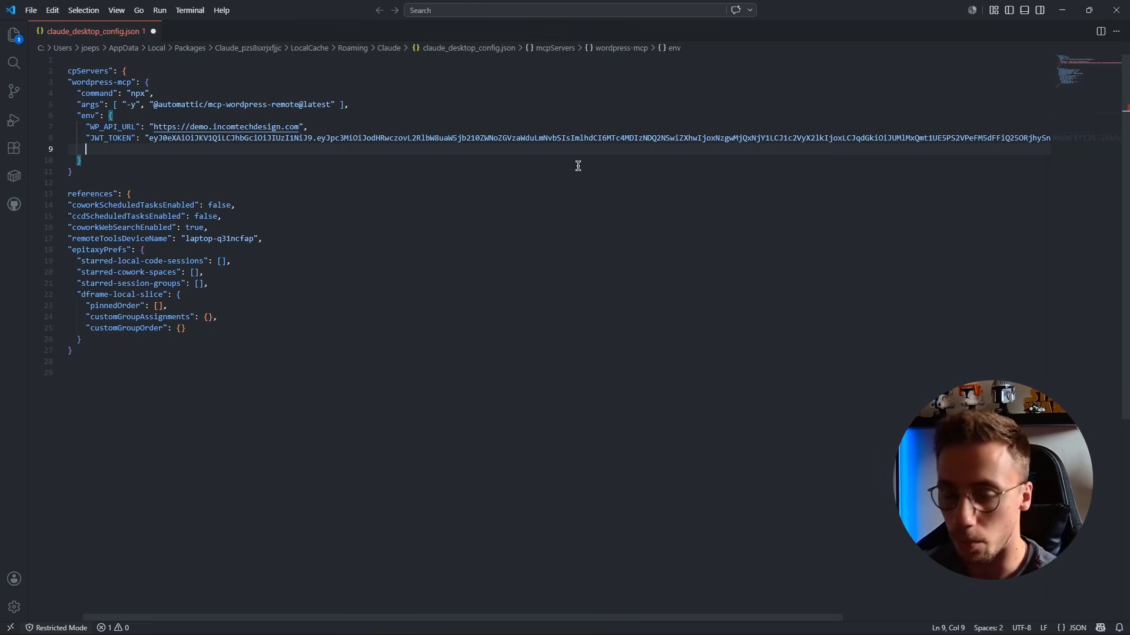
pyautogui.write('"":')
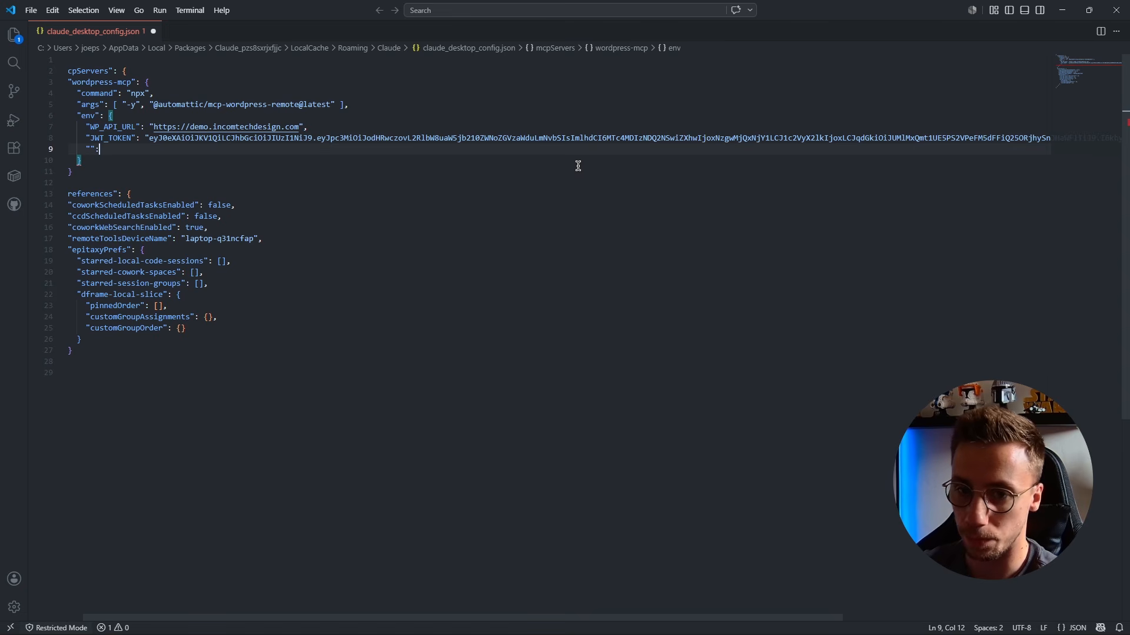
pyautogui.write(' ""')
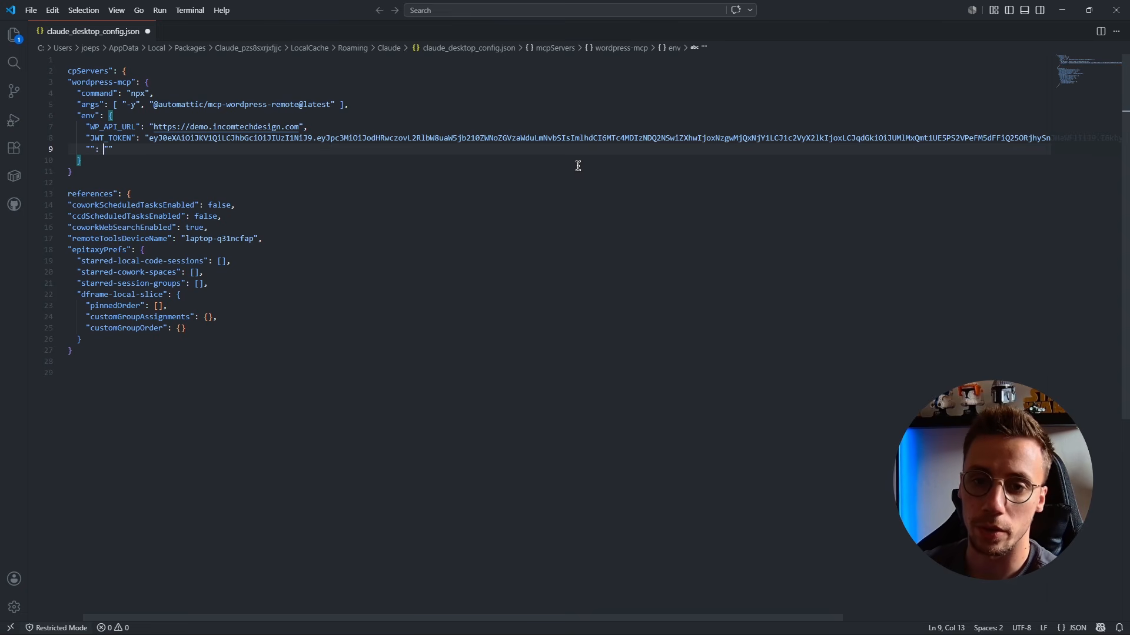
# Name the empty env entry's key WOO_CUSTOMER_KEY.
pyautogui.moveTo(91, 151); pyautogui.dragTo(99, 151)
pyautogui.click(98, 152)
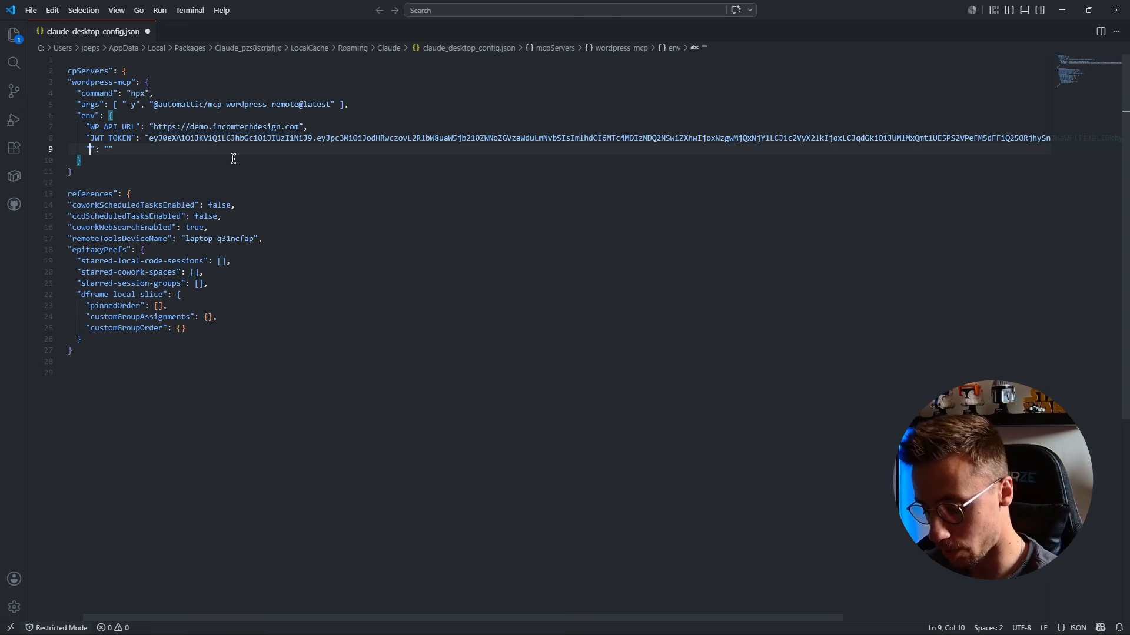
pyautogui.press('capslock')
pyautogui.write('_')
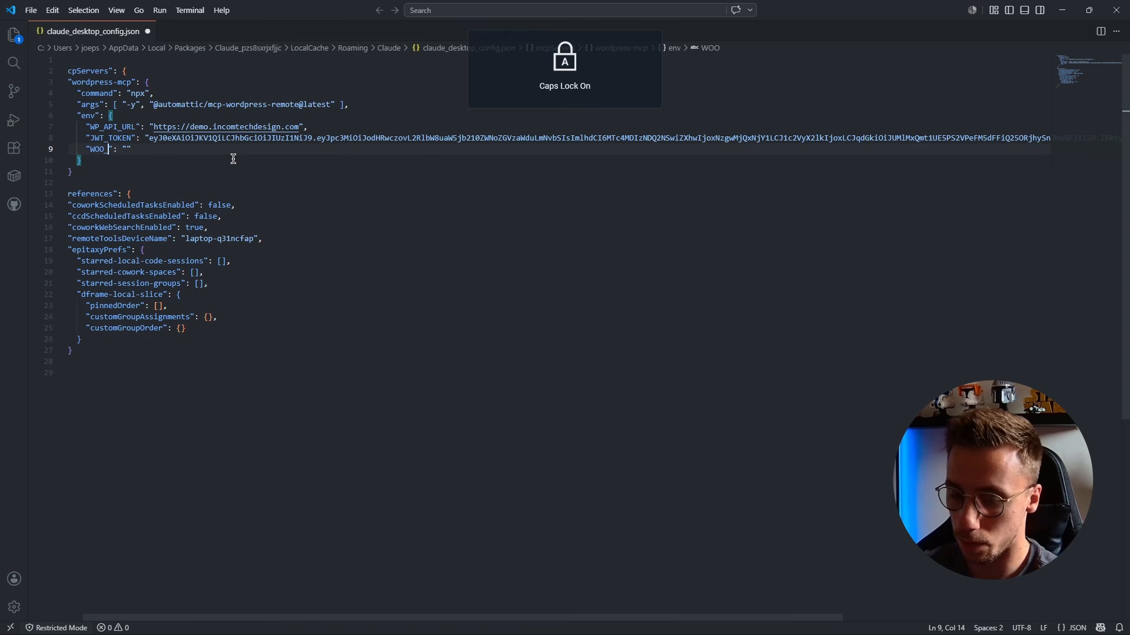
pyautogui.write('CUSTOMER')
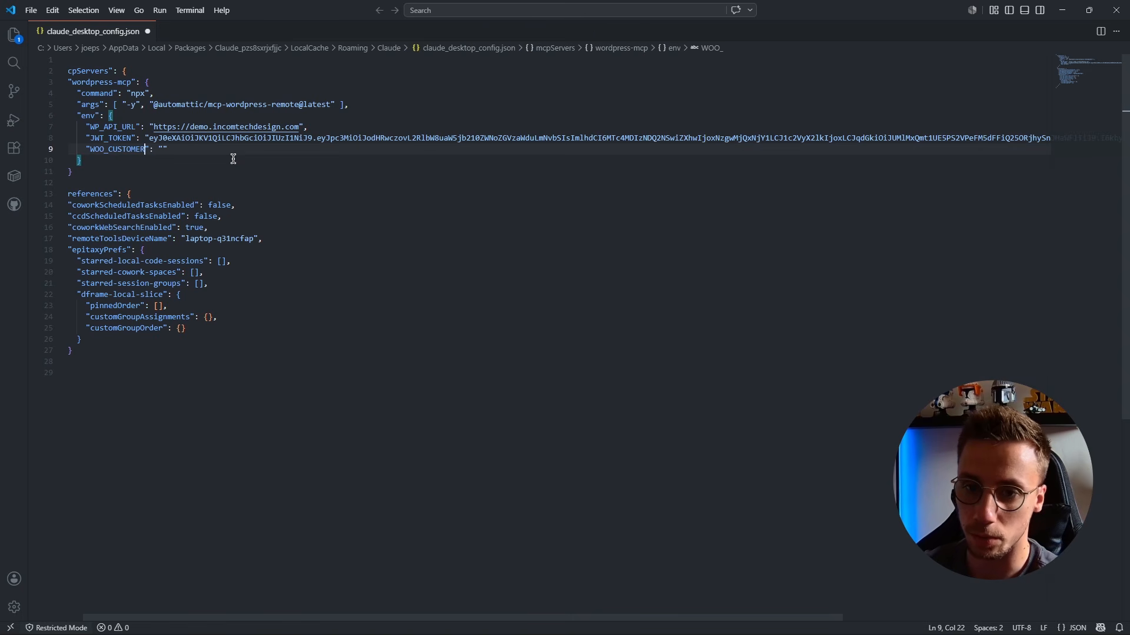
pyautogui.write('_')
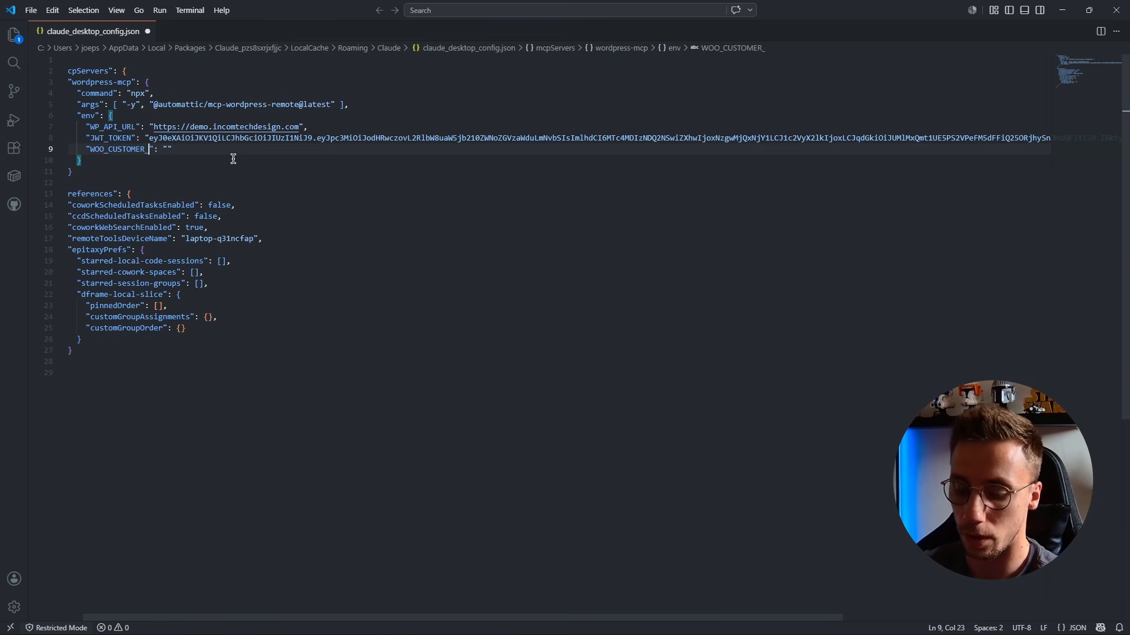
pyautogui.write('KEY"')
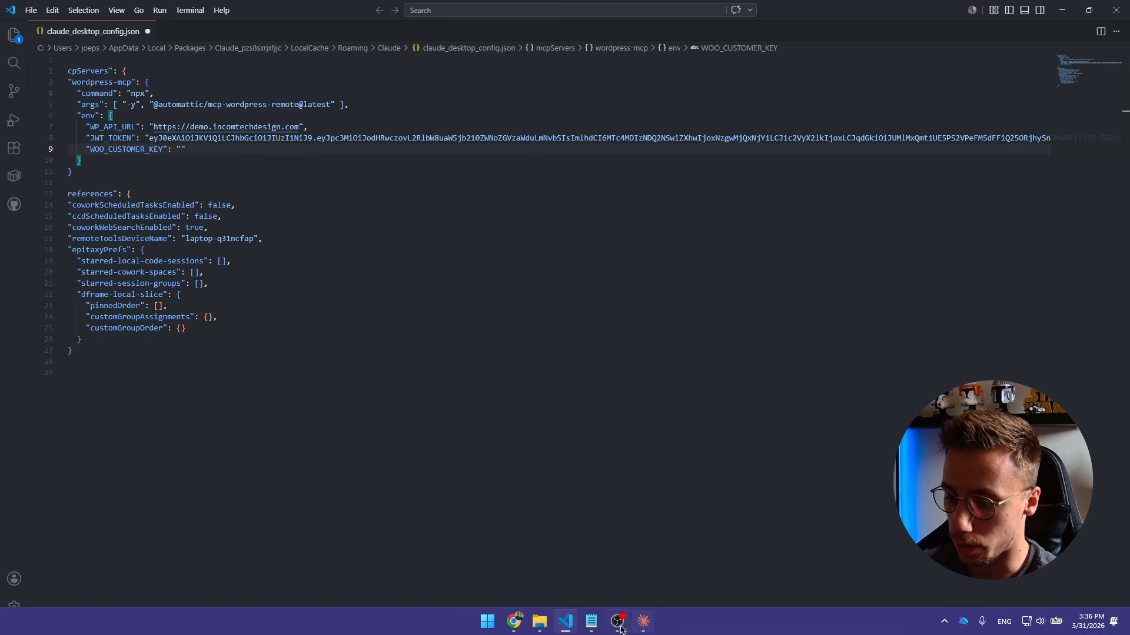
# Copy the WooCommerce consumer key from Notepad and paste it as the WOO_CUSTOMER_KEY value.
pyautogui.click(591, 629)
pyautogui.click(581, 211)
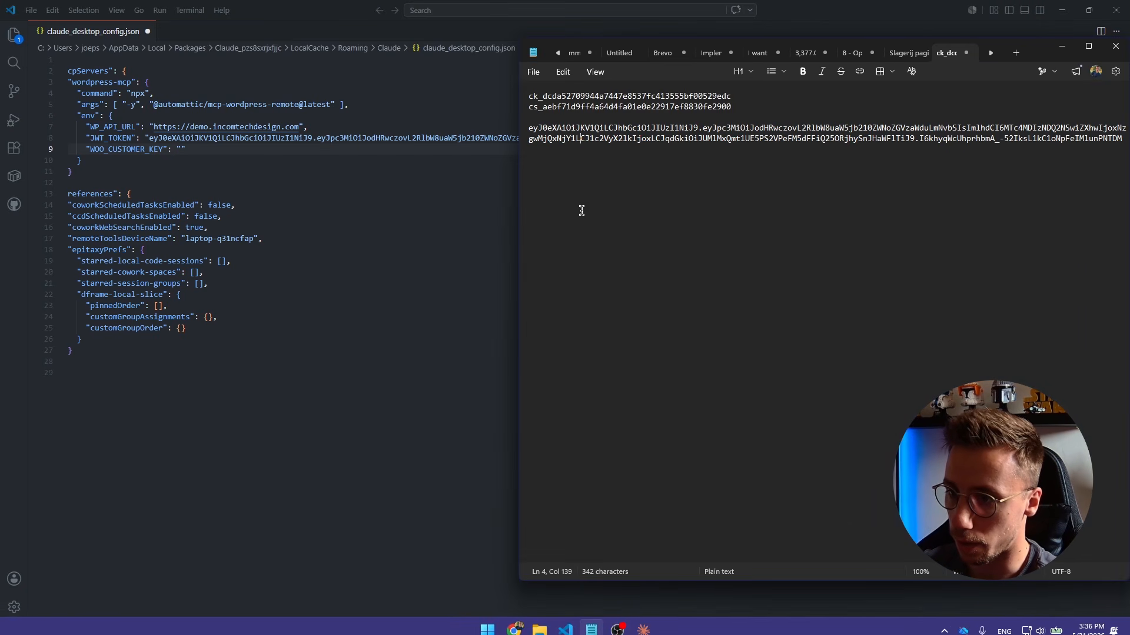
pyautogui.tripleClick(536, 97)
pyautogui.click(734, 97)
pyautogui.moveTo(735, 97); pyautogui.dragTo(528, 97)
pyautogui.hotkey('ctrl', 'c')
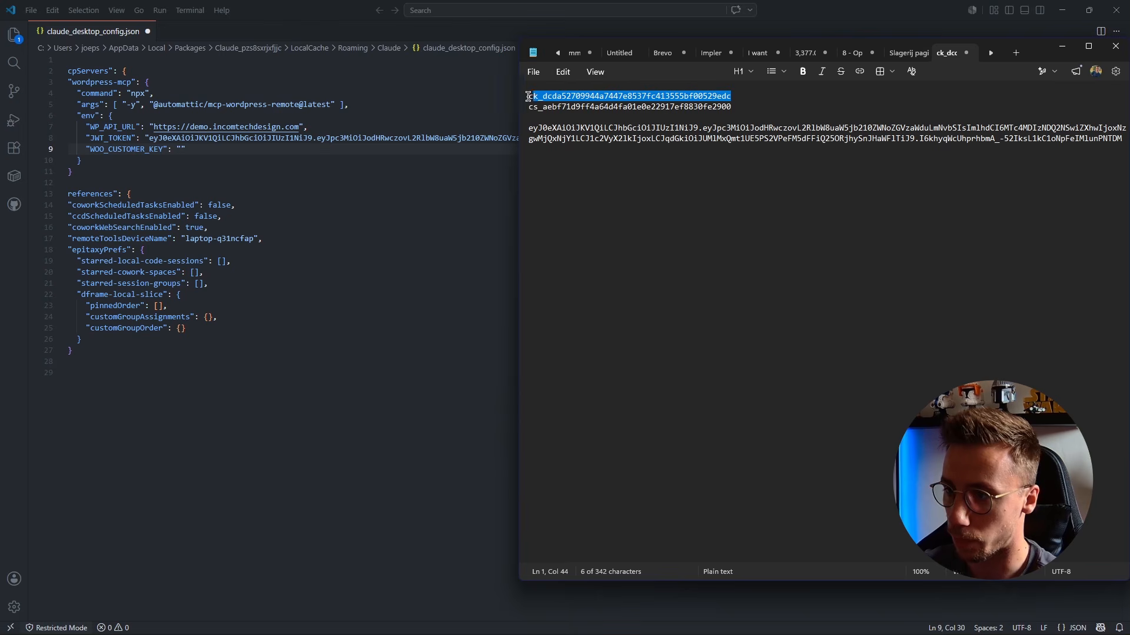
pyautogui.click(184, 145)
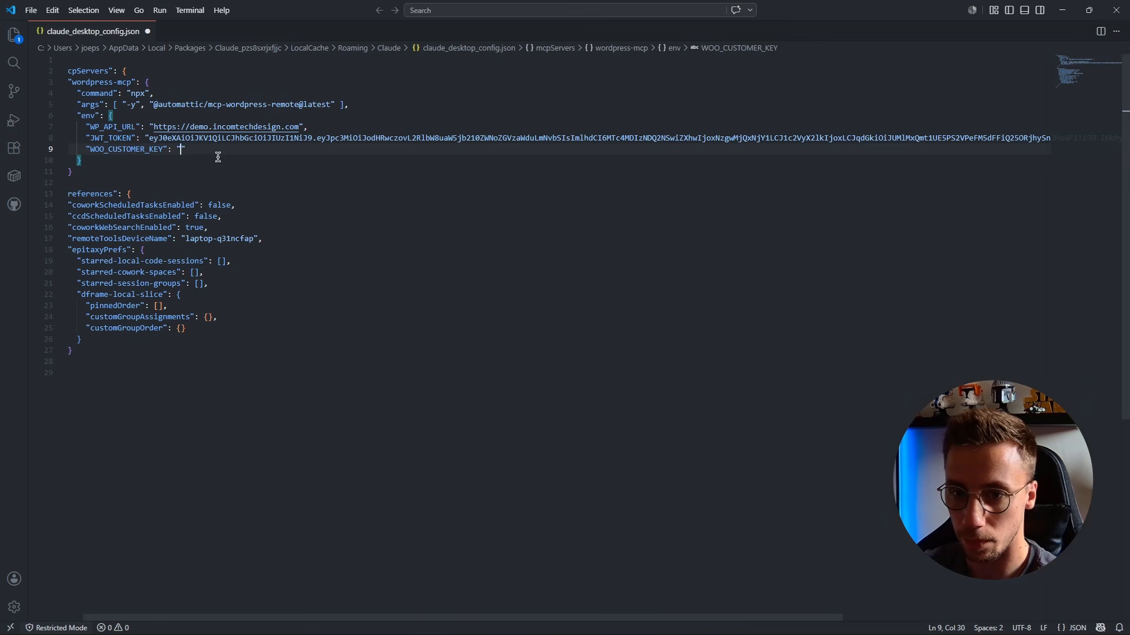
pyautogui.hotkey('ctrl', 'v')
# Add a comma after the WOO_CUSTOMER_KEY value and start a WOO_CUSTOMER_SECRET entry on a new line.
pyautogui.write(',')
pyautogui.press('Return')
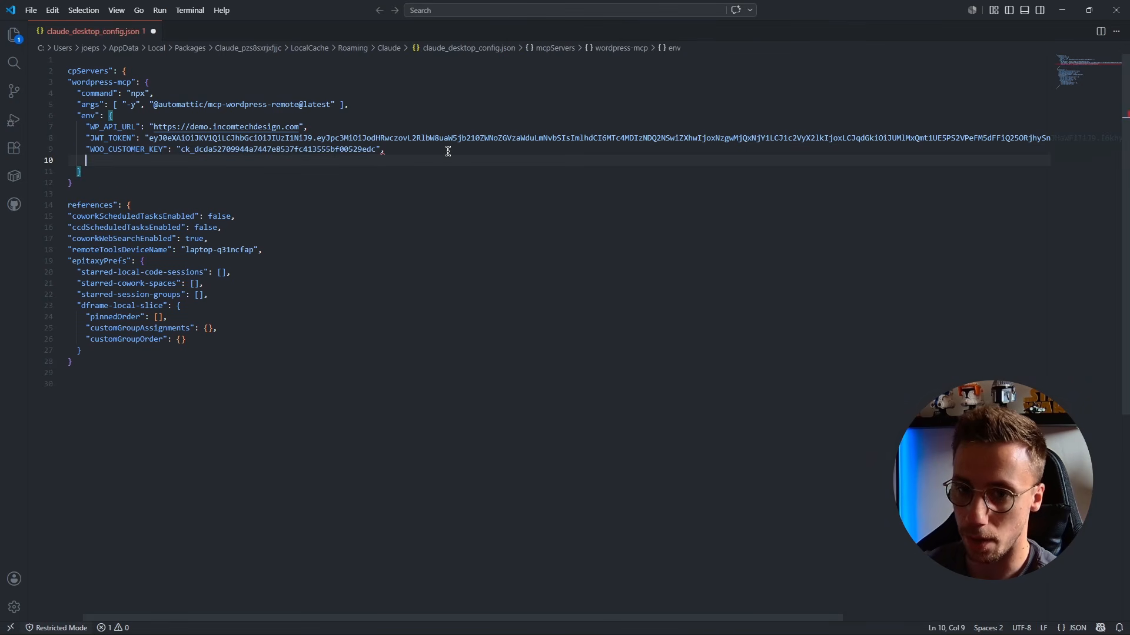
pyautogui.write('"')
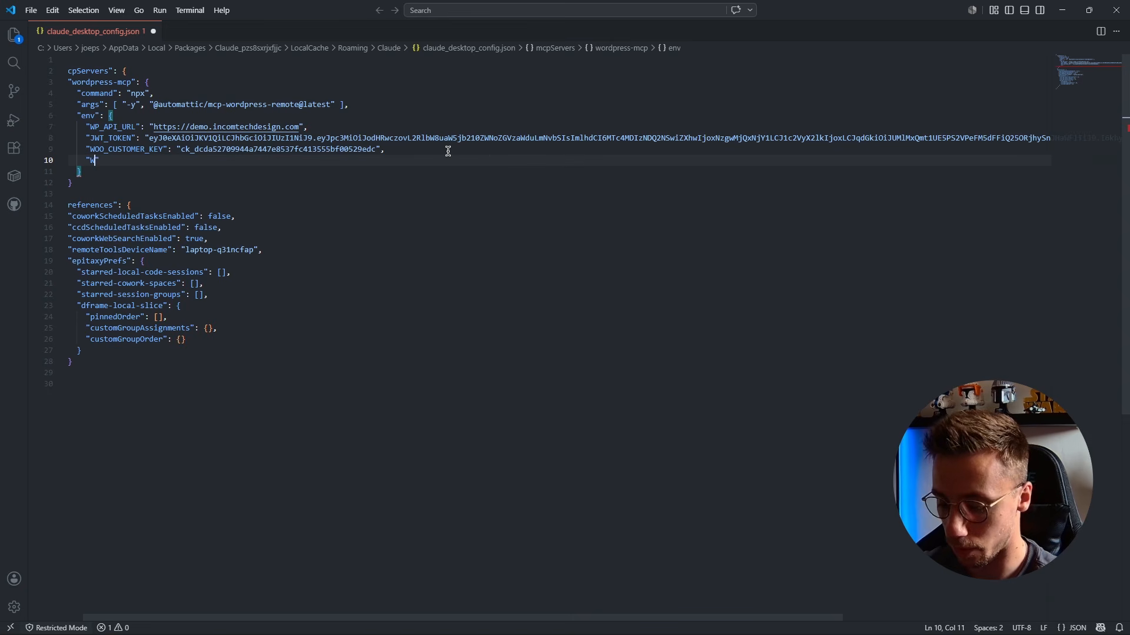
pyautogui.write('"OO_CUSTOMER')
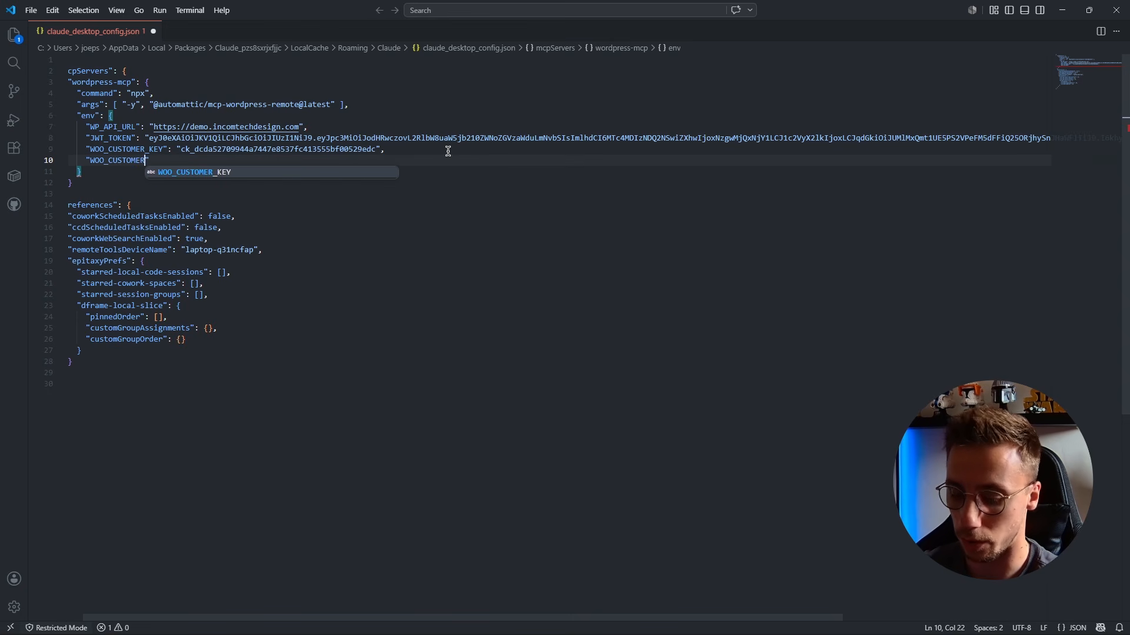
pyautogui.write('_SECRET')
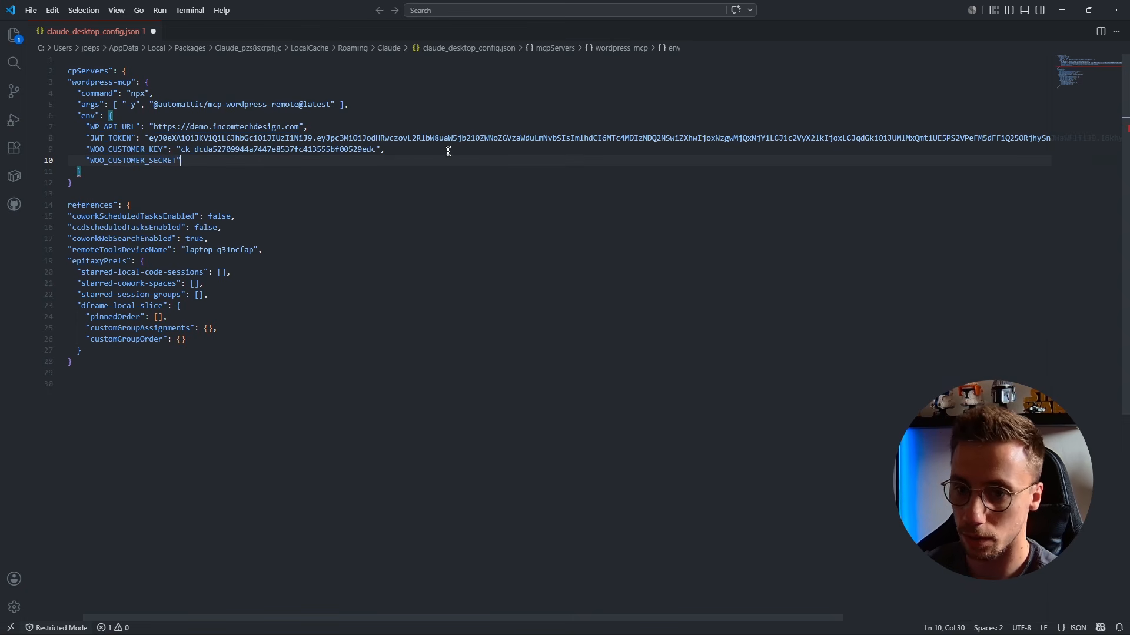
# Copy the WooCommerce consumer secret from Notepad and paste it as the WOO_CUSTOMER_SECRET value in claude_desktop_config.json.
pyautogui.hotkey('alt', 'Tab')
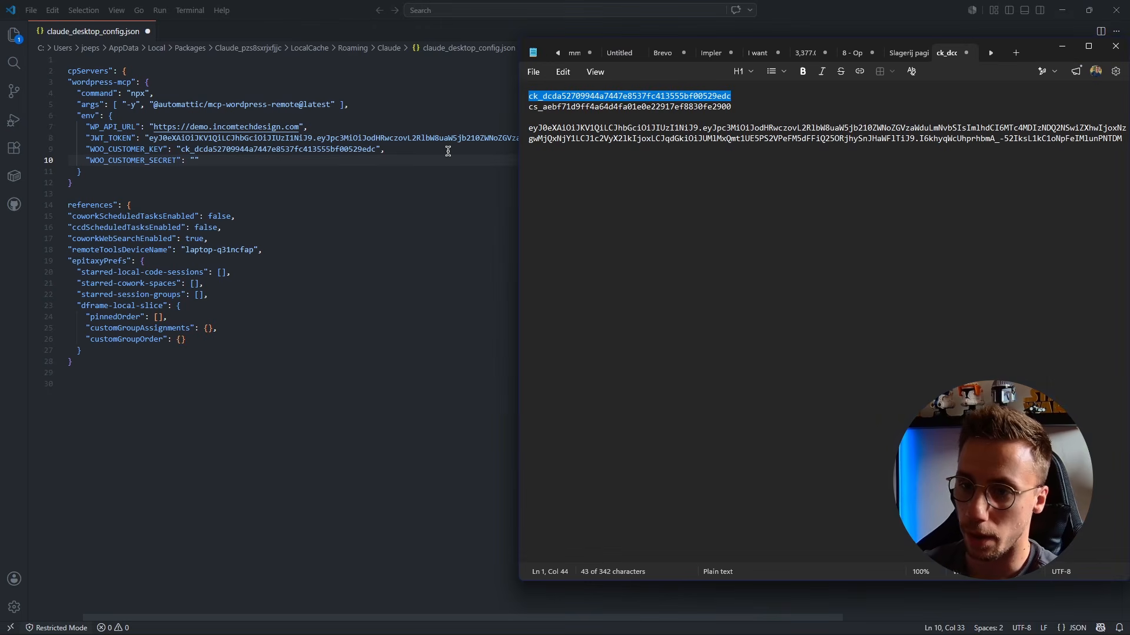
pyautogui.click(734, 108)
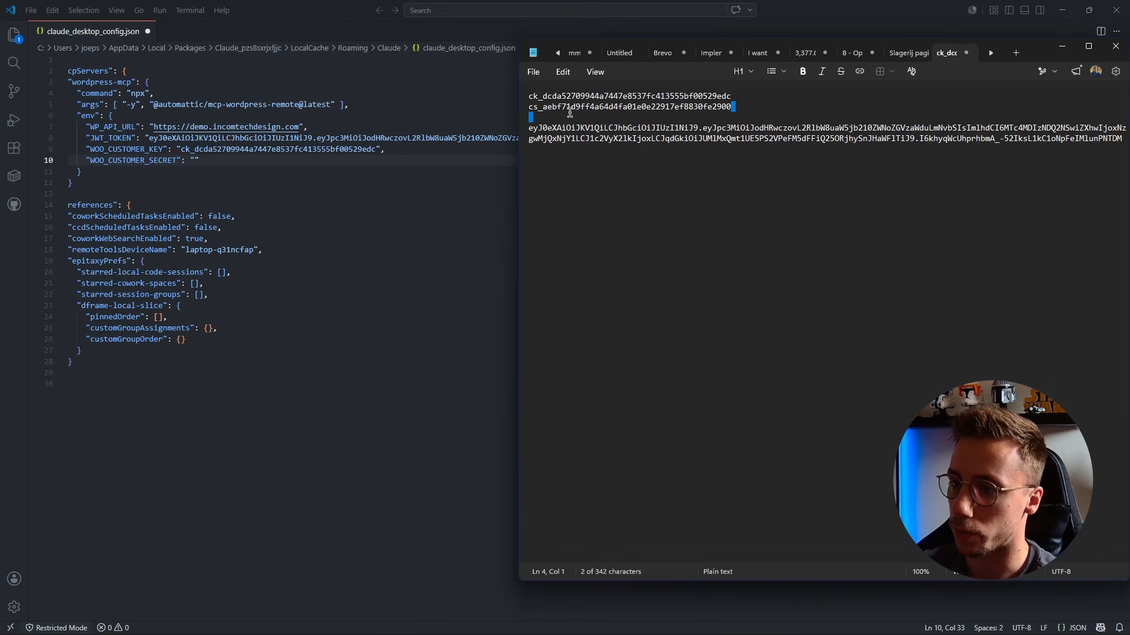
pyautogui.doubleClick(526, 108)
pyautogui.hotkey('ctrl', 'c')
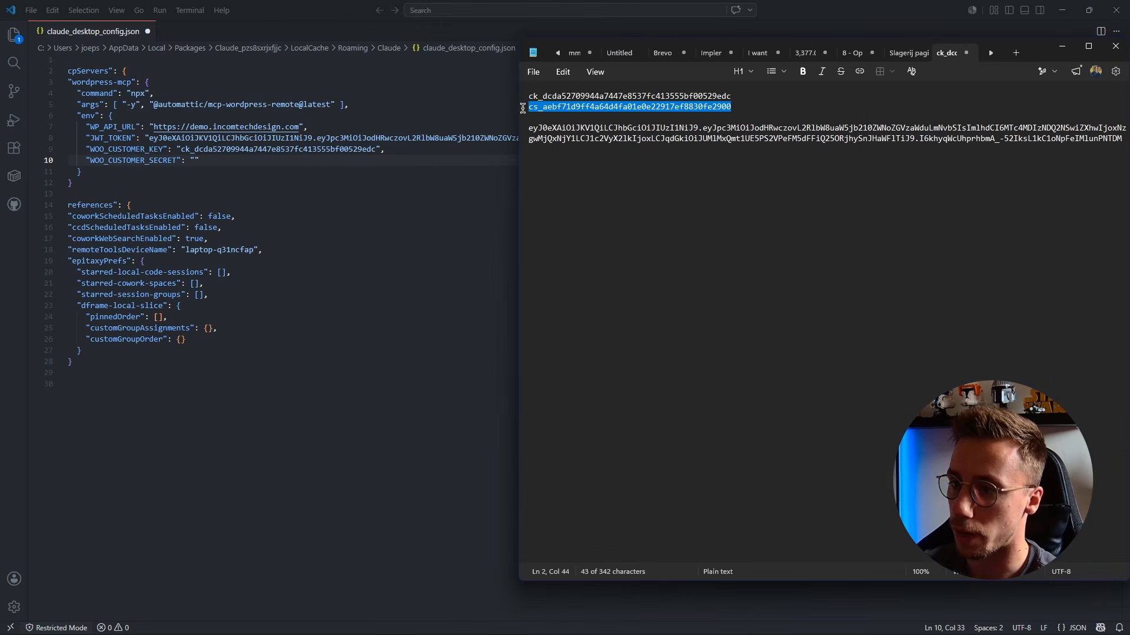
pyautogui.click(196, 161)
pyautogui.hotkey('ctrl', 'v')
pyautogui.click(414, 271)
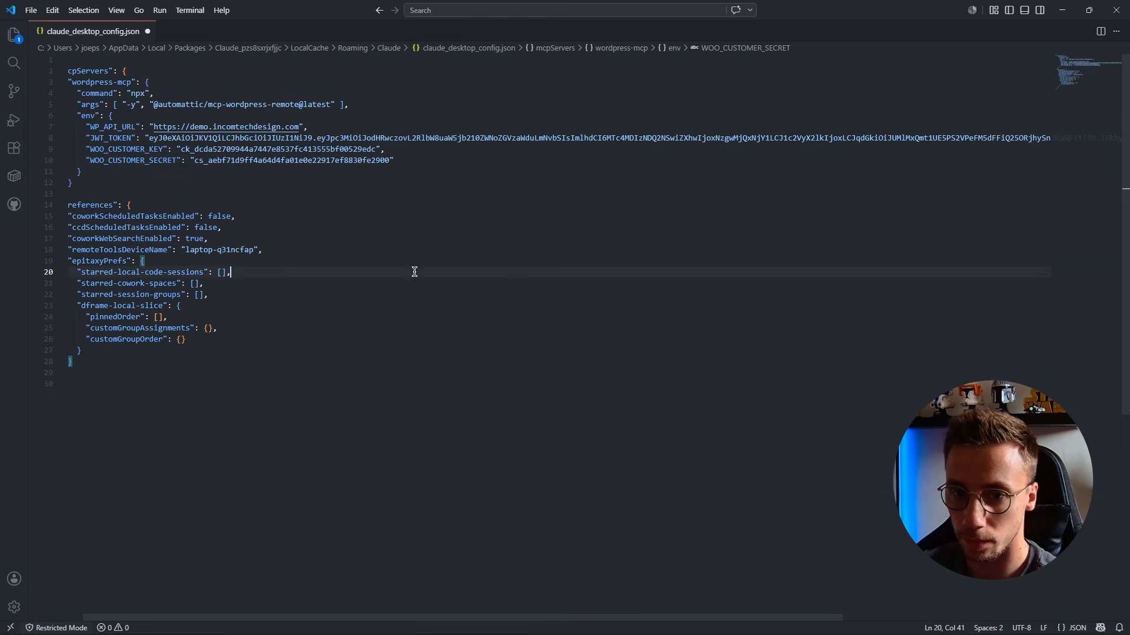
# Save claude_desktop_config.json, and close the code editor and the Notepad window.
pyautogui.click(412, 160)
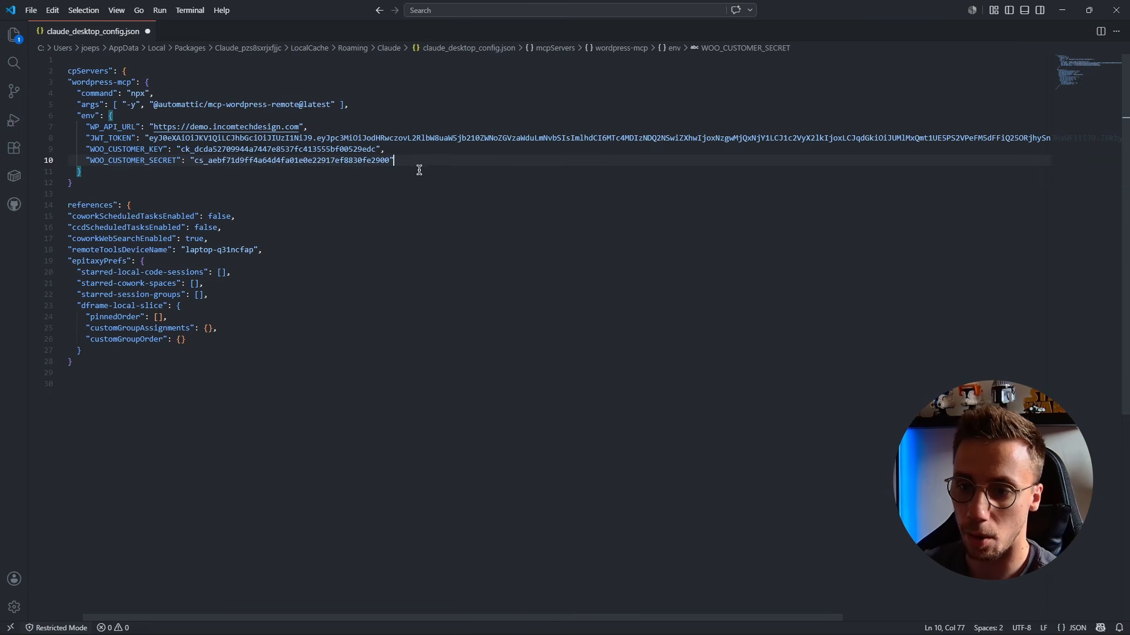
pyautogui.moveTo(419, 161); pyautogui.dragTo(84, 163)
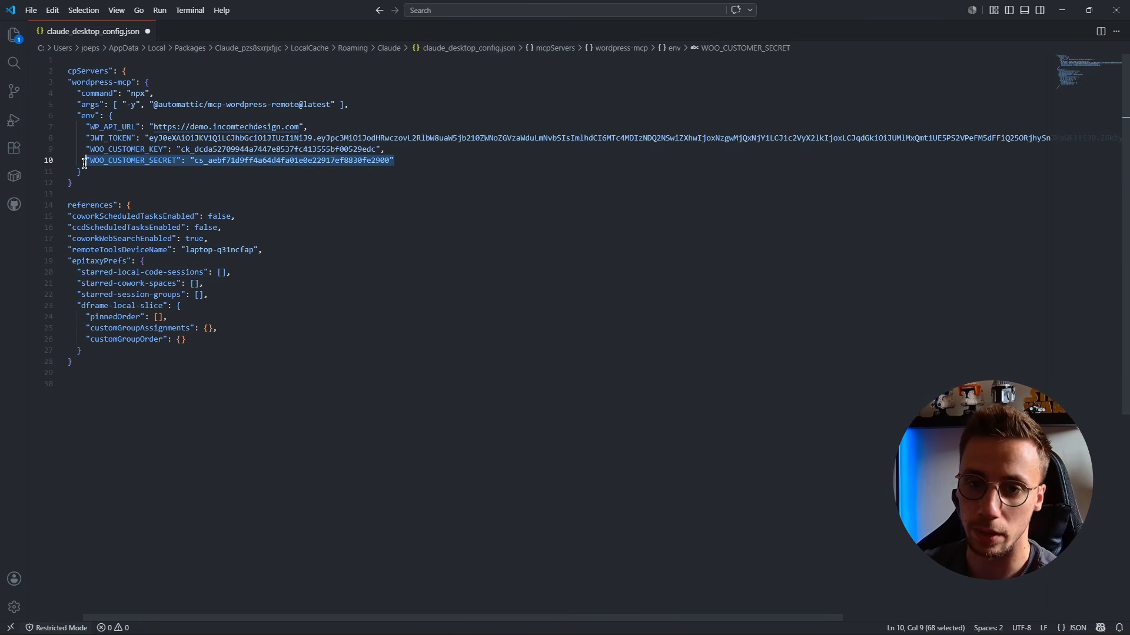
pyautogui.click(408, 160)
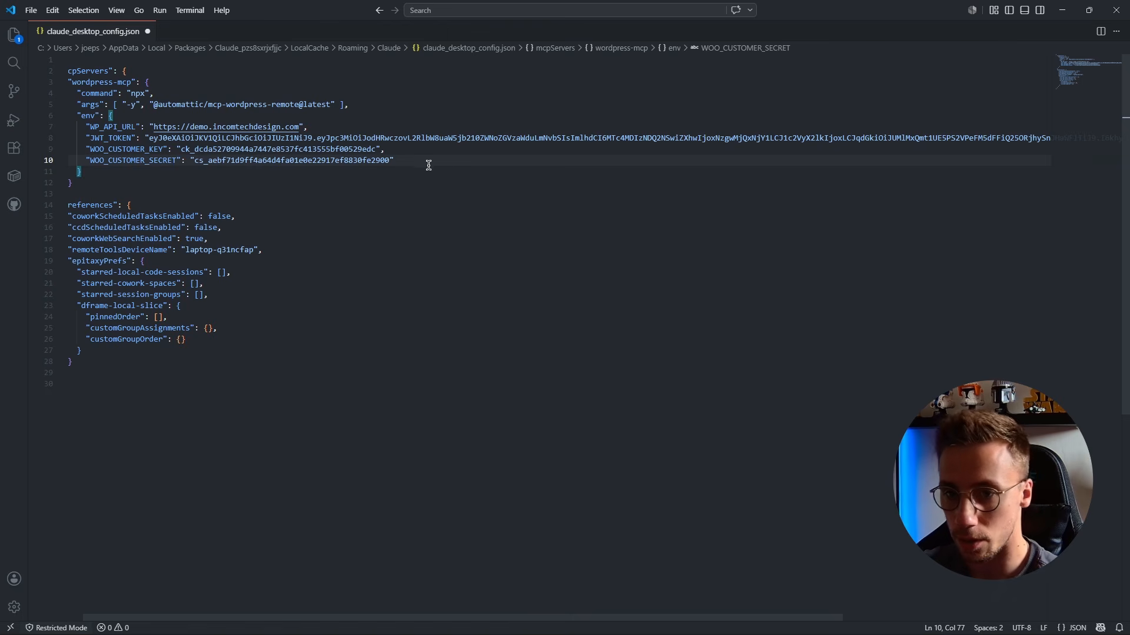
pyautogui.hotkey('ctrl', 's')
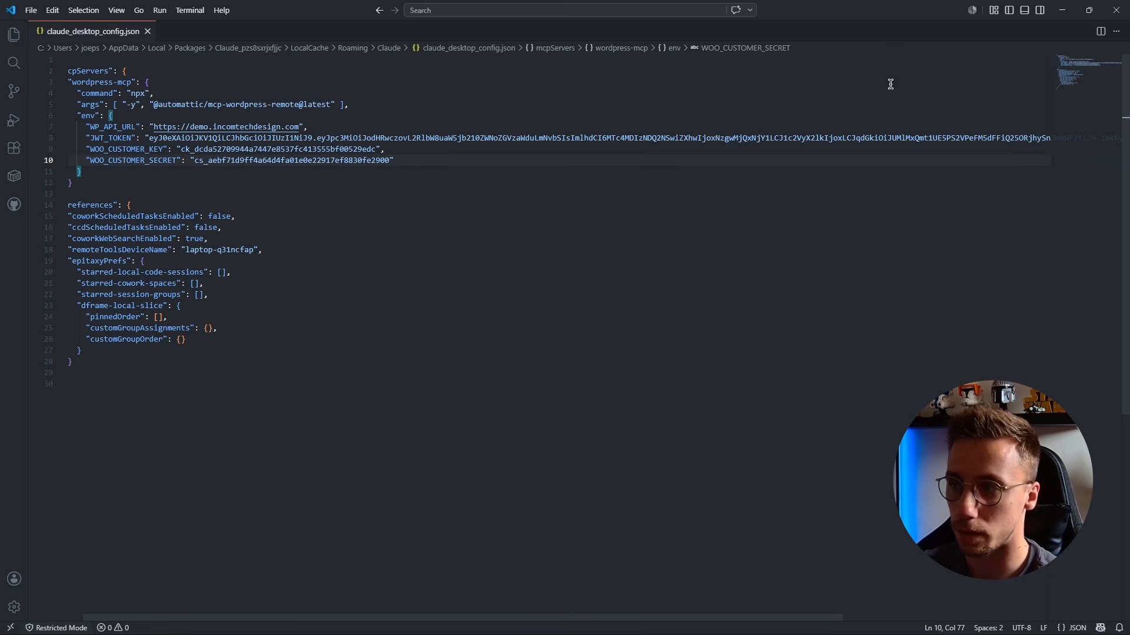
pyautogui.click(1116, 10)
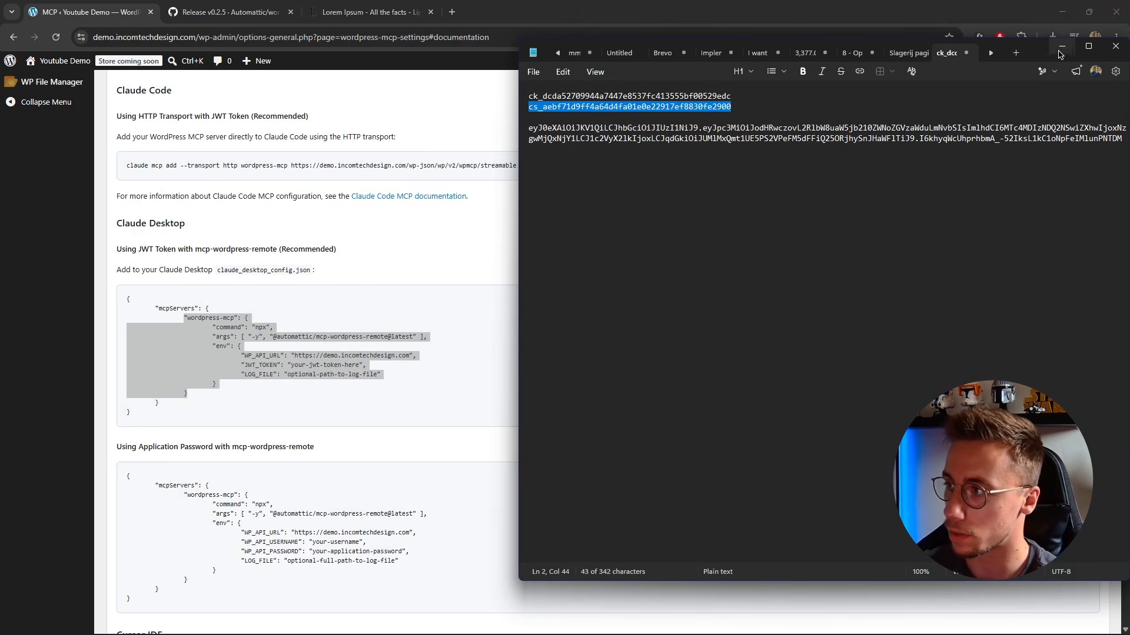
pyautogui.click(1110, 49)
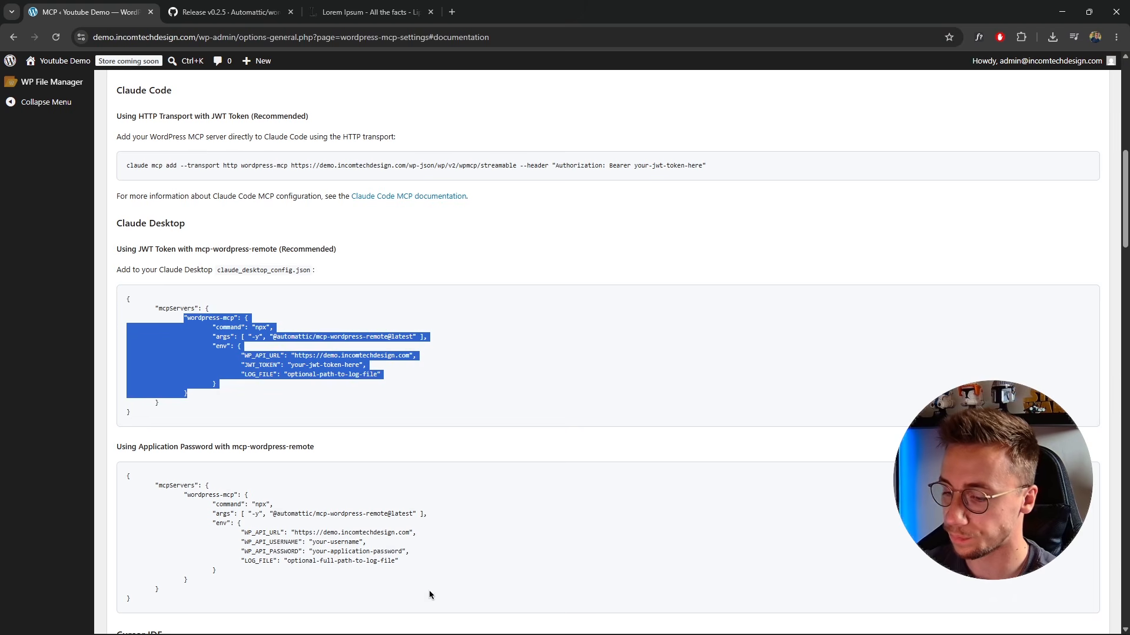
# Switch to Claude Desktop, exit the app completely and launch it again to reload the configuration.
pyautogui.click(493, 447)
pyautogui.click(633, 618)
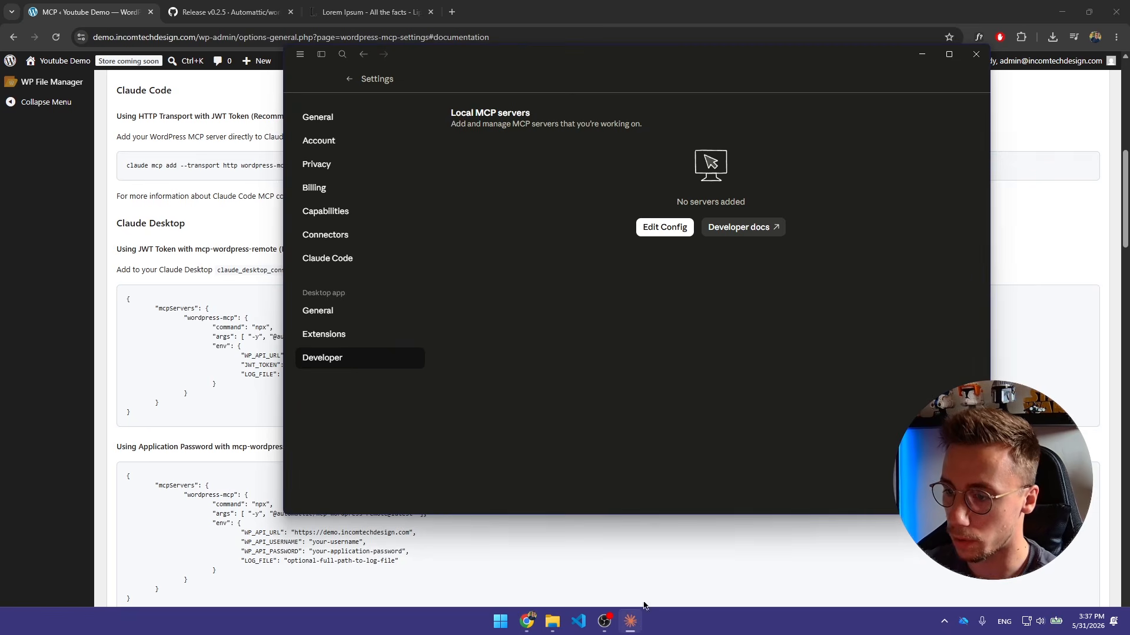
pyautogui.click(301, 55)
pyautogui.moveTo(312, 79)
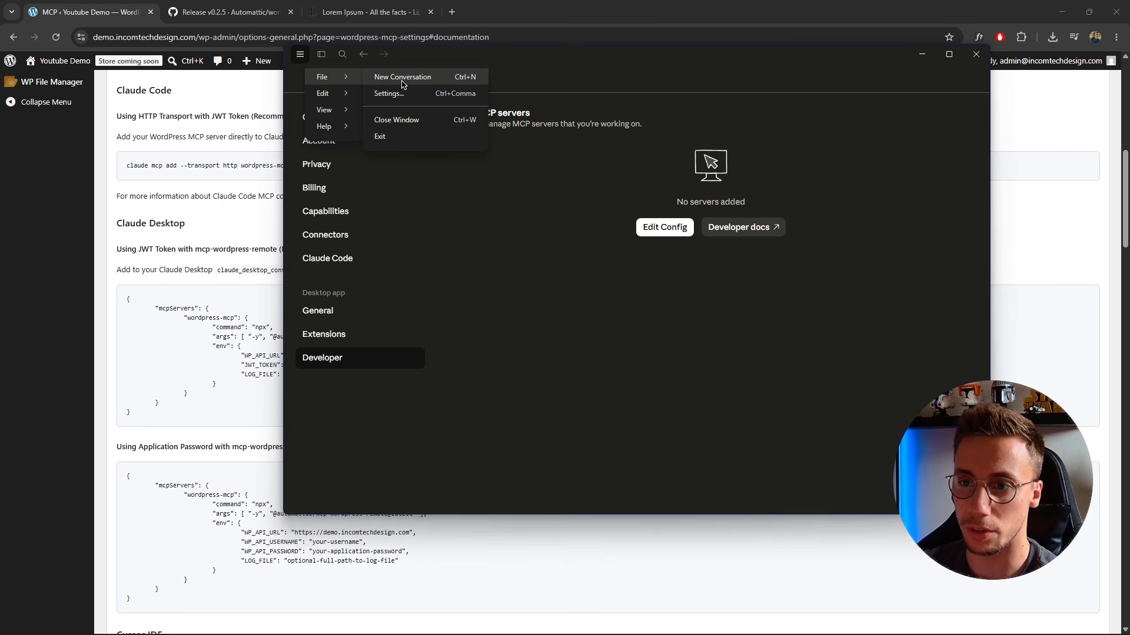
pyautogui.click(398, 136)
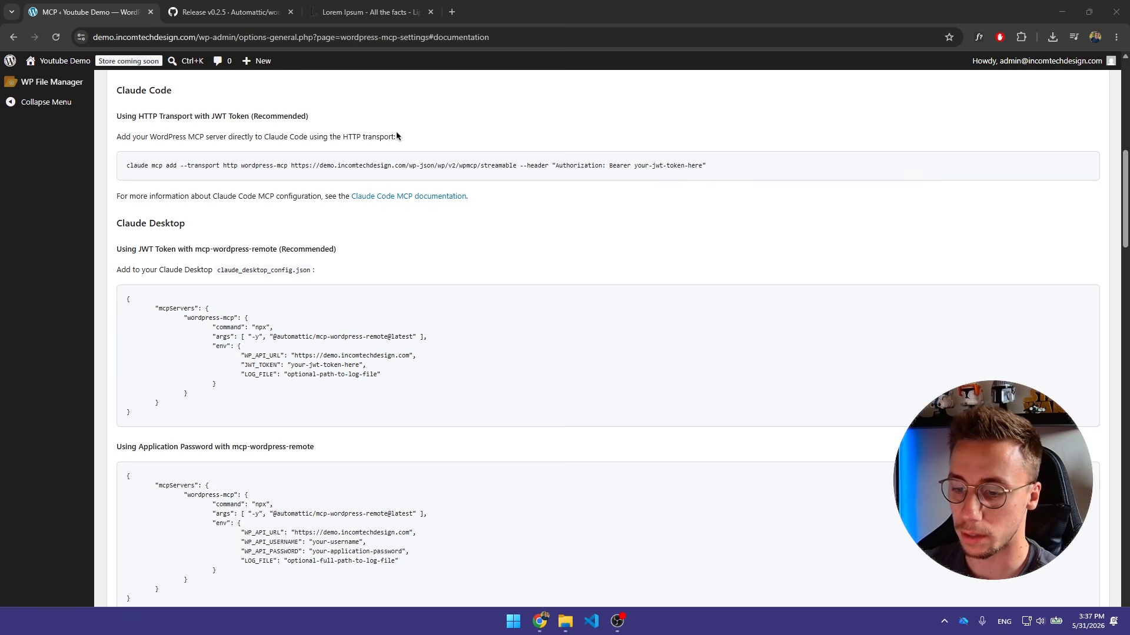
pyautogui.click(513, 622)
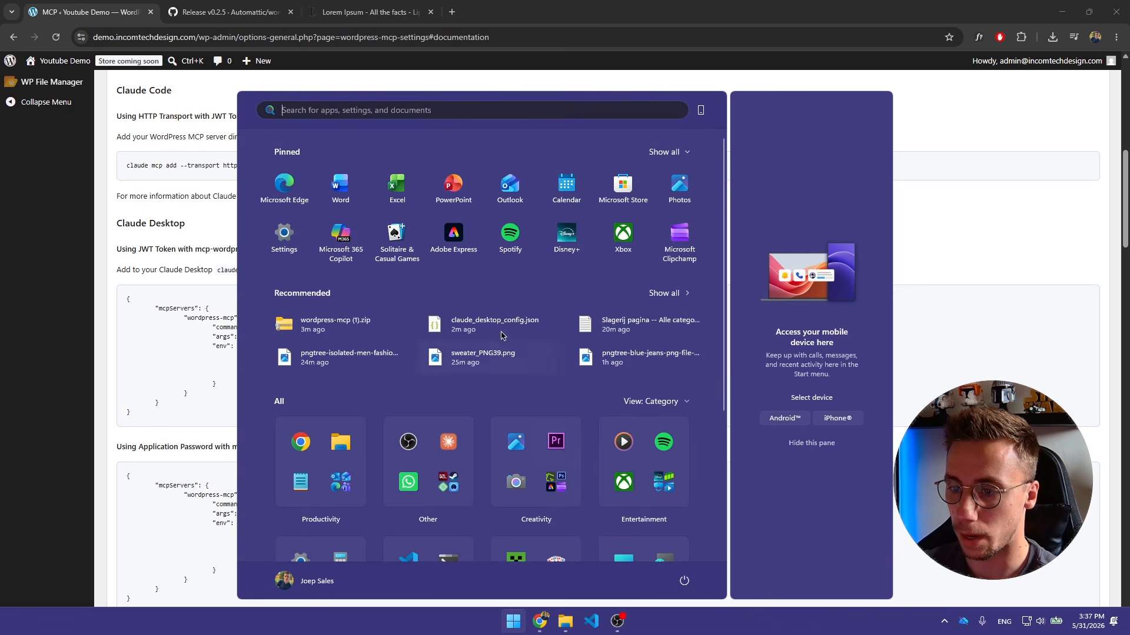
pyautogui.click(448, 441)
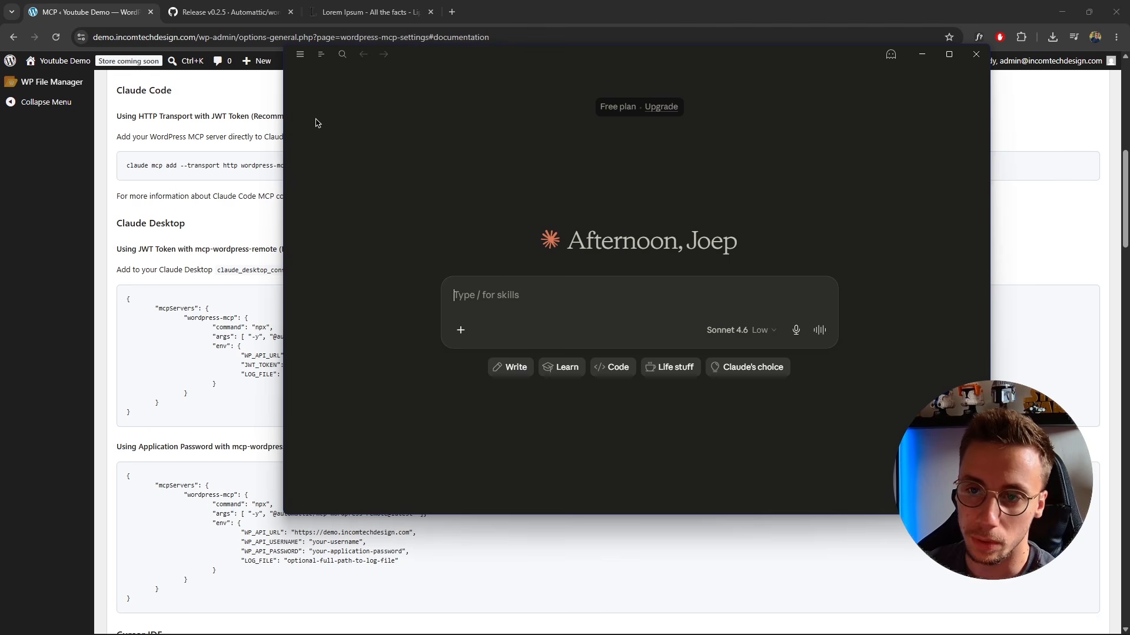
# Check the wordpress-mcp server's status in Claude's Developer settings and return to the new chat.
pyautogui.click(299, 54)
pyautogui.moveTo(313, 71)
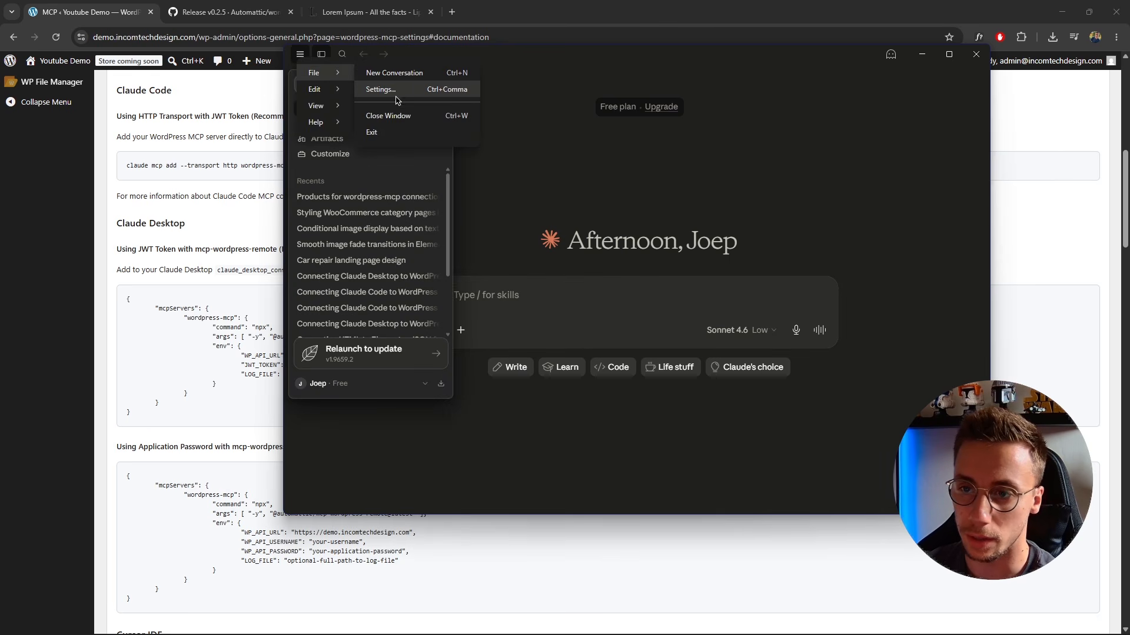
pyautogui.click(376, 91)
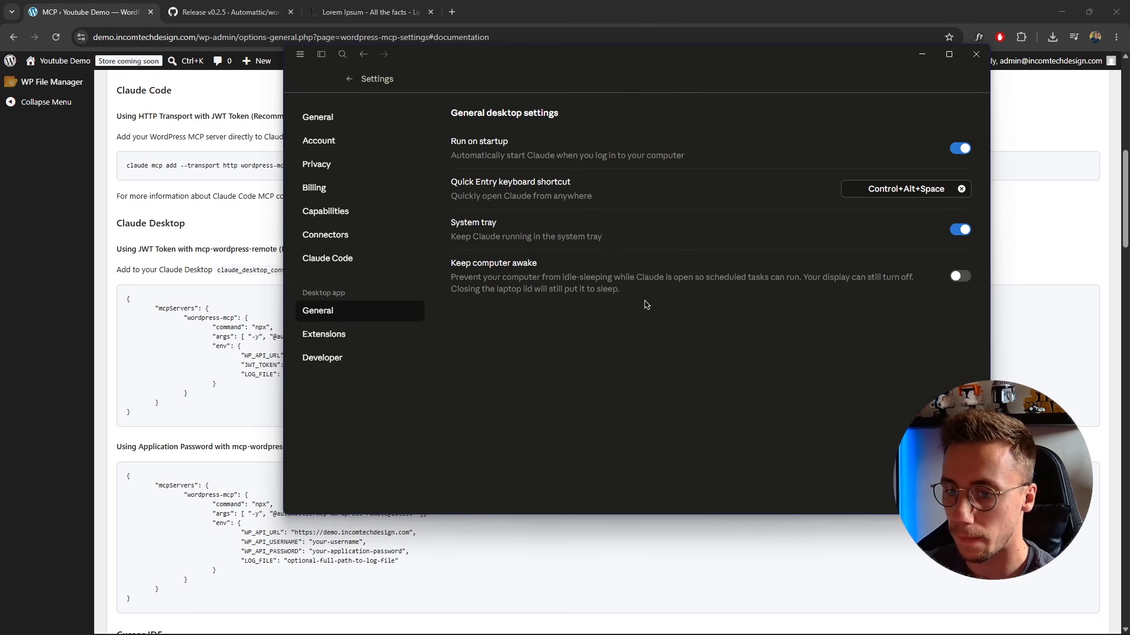
pyautogui.click(322, 358)
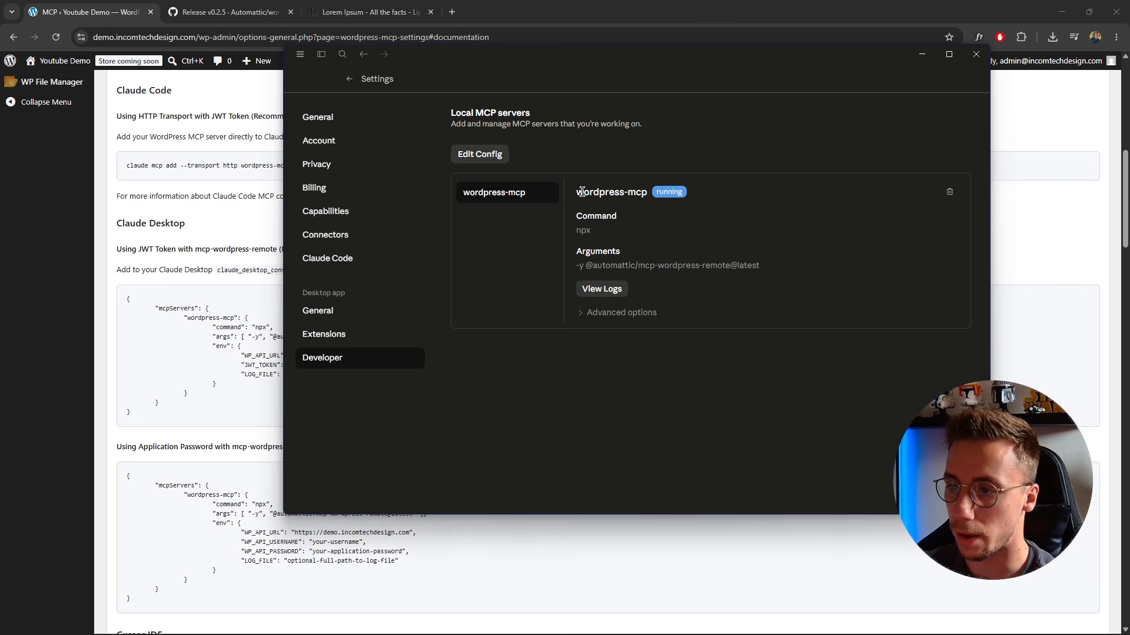
pyautogui.moveTo(578, 191); pyautogui.dragTo(645, 186)
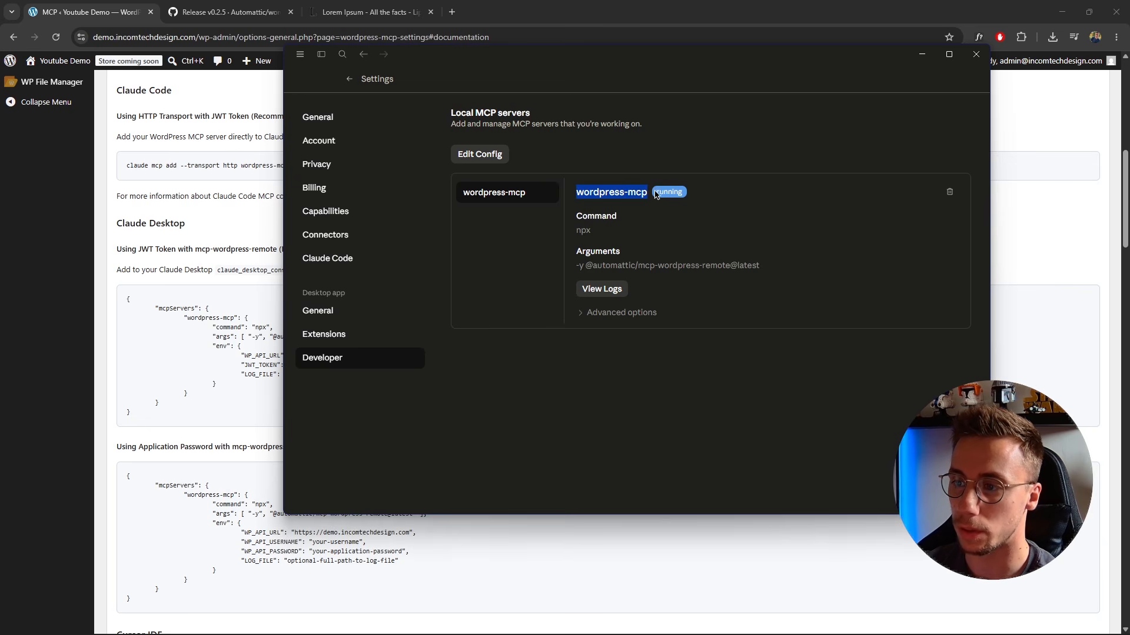
pyautogui.click(656, 194)
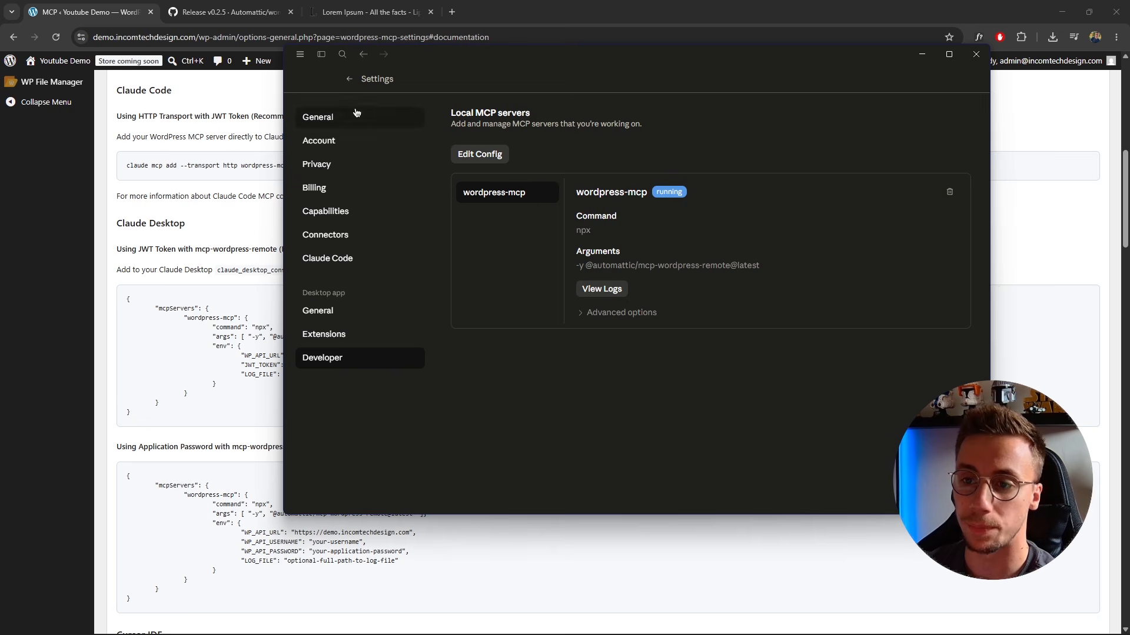
pyautogui.click(351, 80)
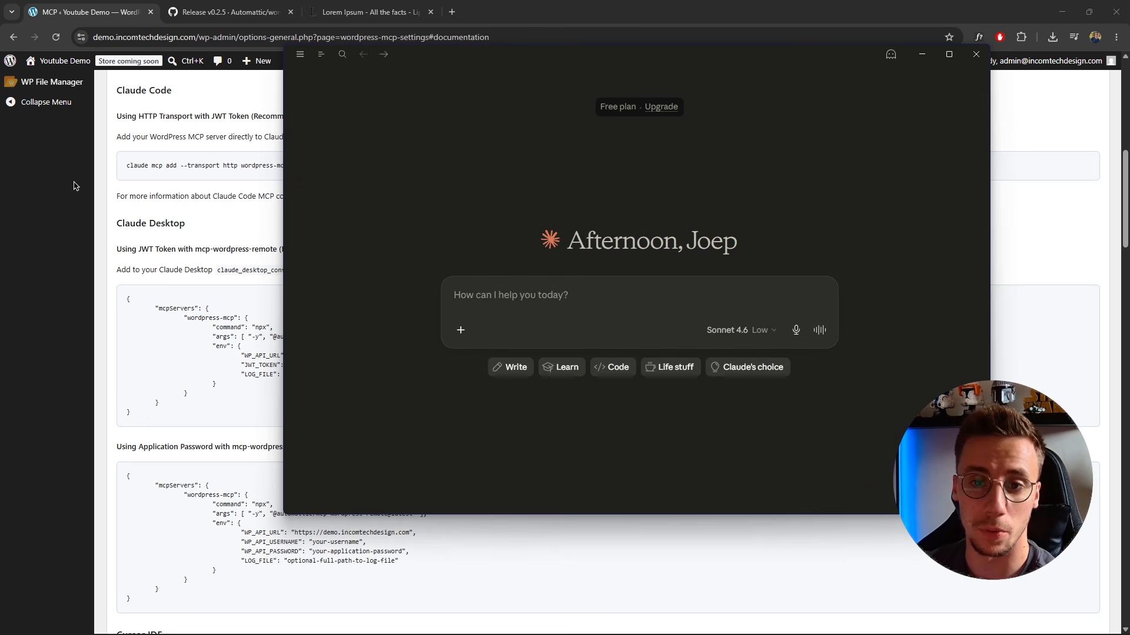
# Switch to Chrome and open the WordPress admin dashboard.
pyautogui.click(580, 4)
pyautogui.scroll(8, 118, 212)
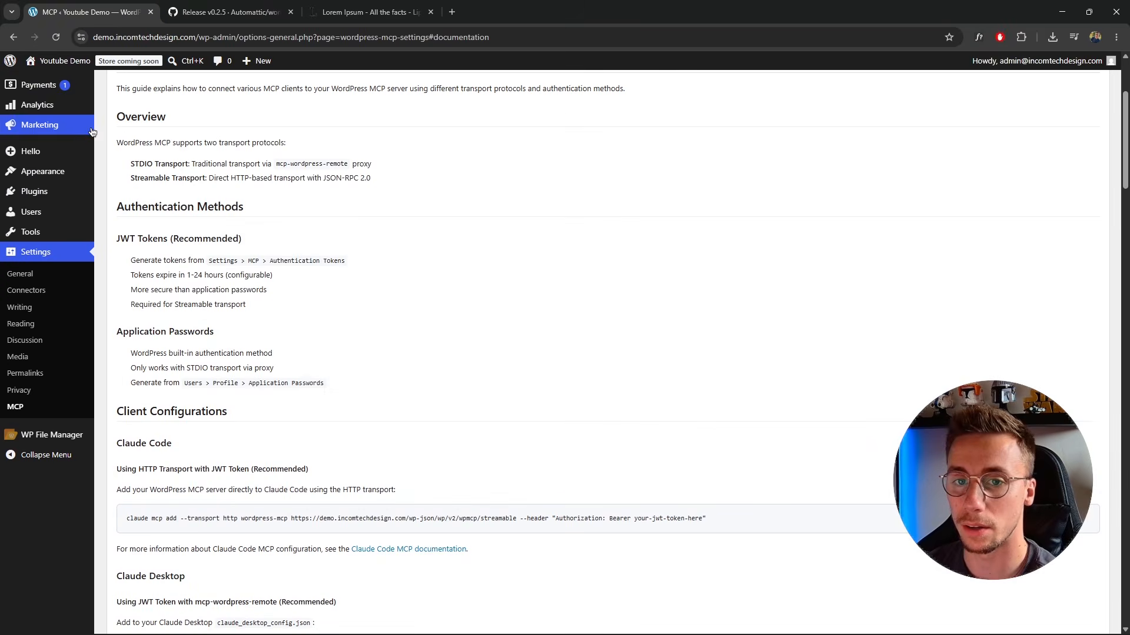
pyautogui.click(41, 91)
# Switch to Claude and check the wordpress-mcp entry among the new chat's connectors.
pyautogui.hotkey('alt', 'Tab')
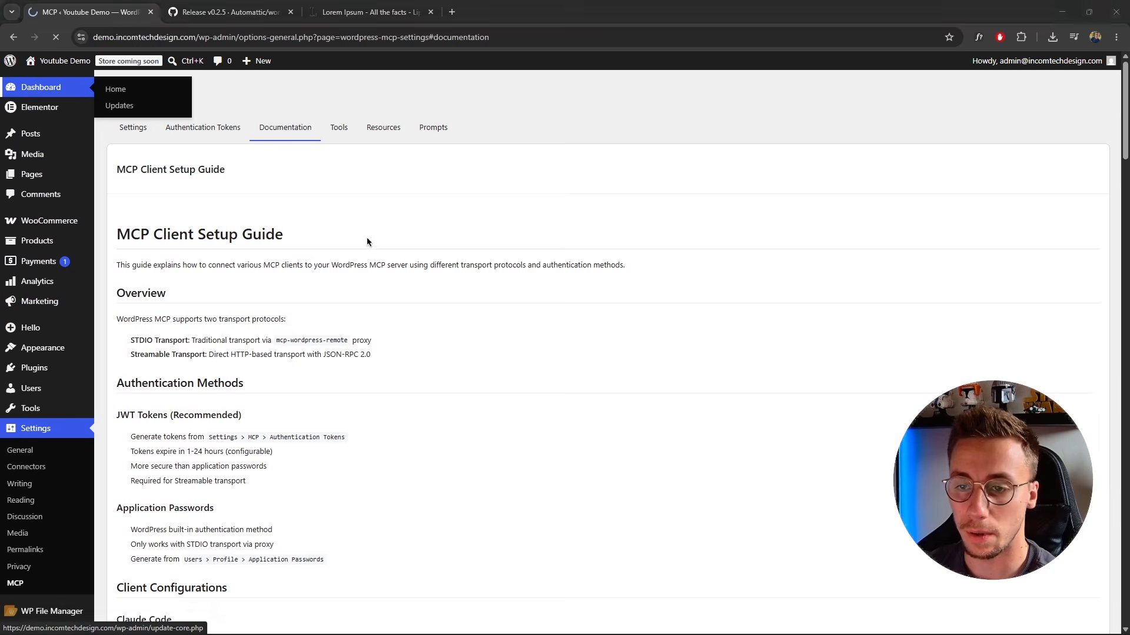
pyautogui.moveTo(607, 58); pyautogui.dragTo(571, 77)
pyautogui.click(424, 351)
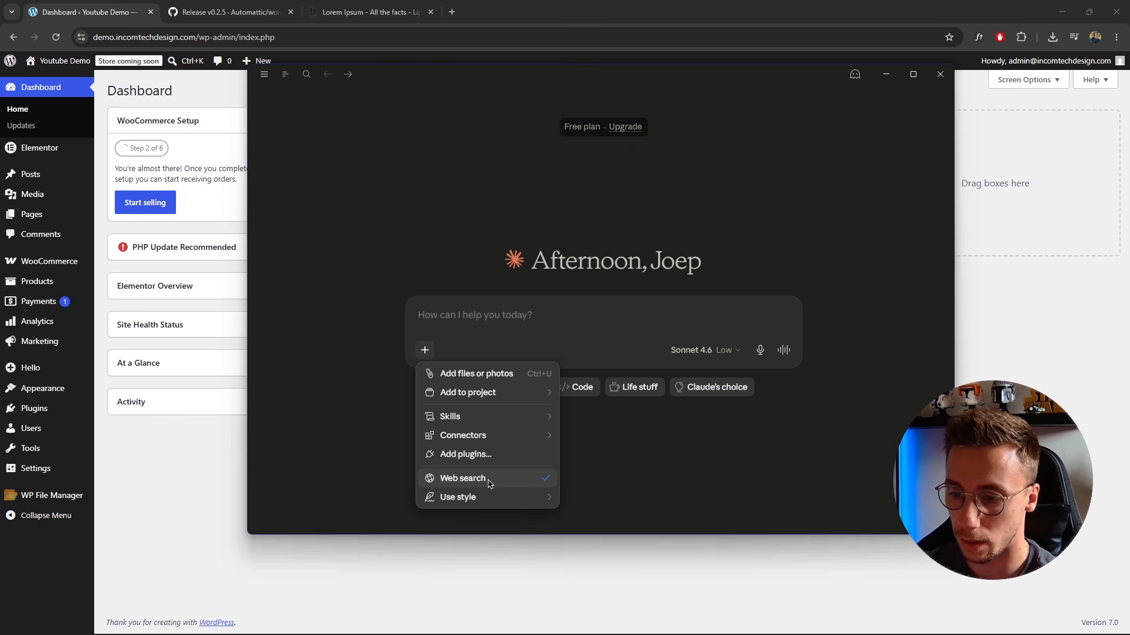
pyautogui.moveTo(489, 435)
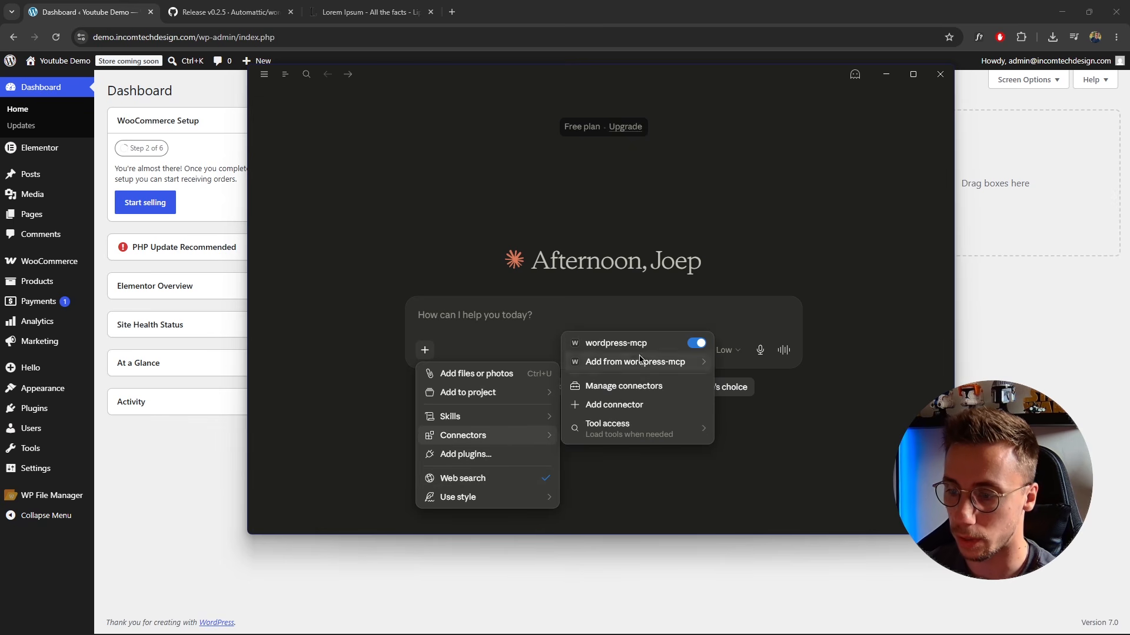
pyautogui.click(594, 315)
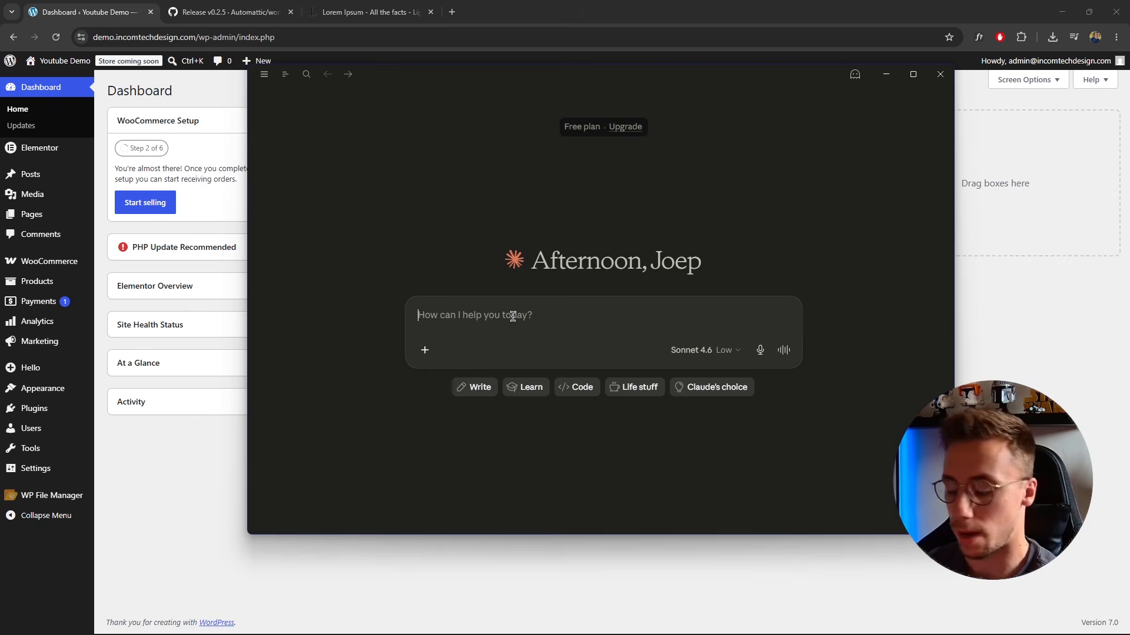
# Write the chat prompt "Give me a list of products for the connection "wordpress-mcp"".
pyautogui.write('gV')
pyautogui.press('BackSpace')
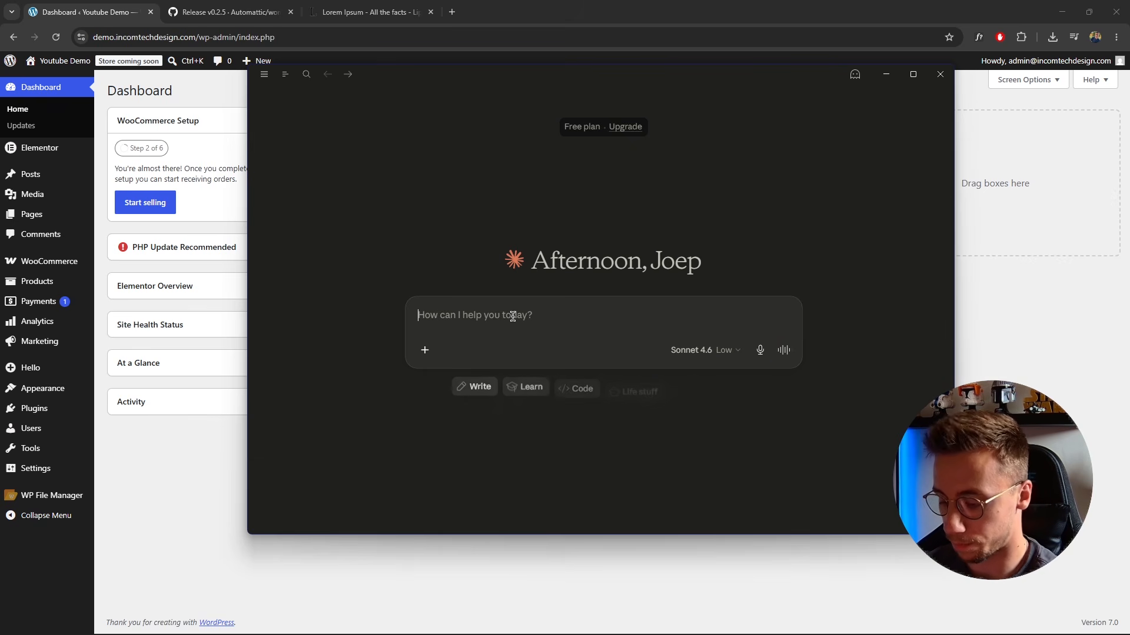
pyautogui.write('g')
pyautogui.press('BackSpace')
pyautogui.write('G')
pyautogui.press('capslock')
pyautogui.write('ive m e')
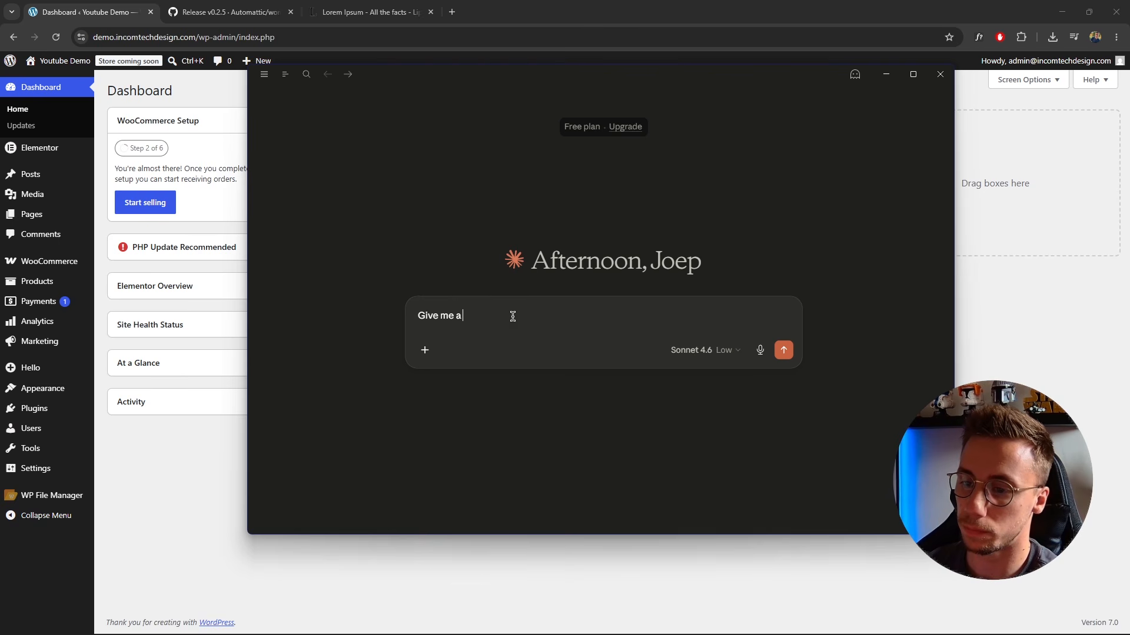
pyautogui.write(' a list of products for the connection')
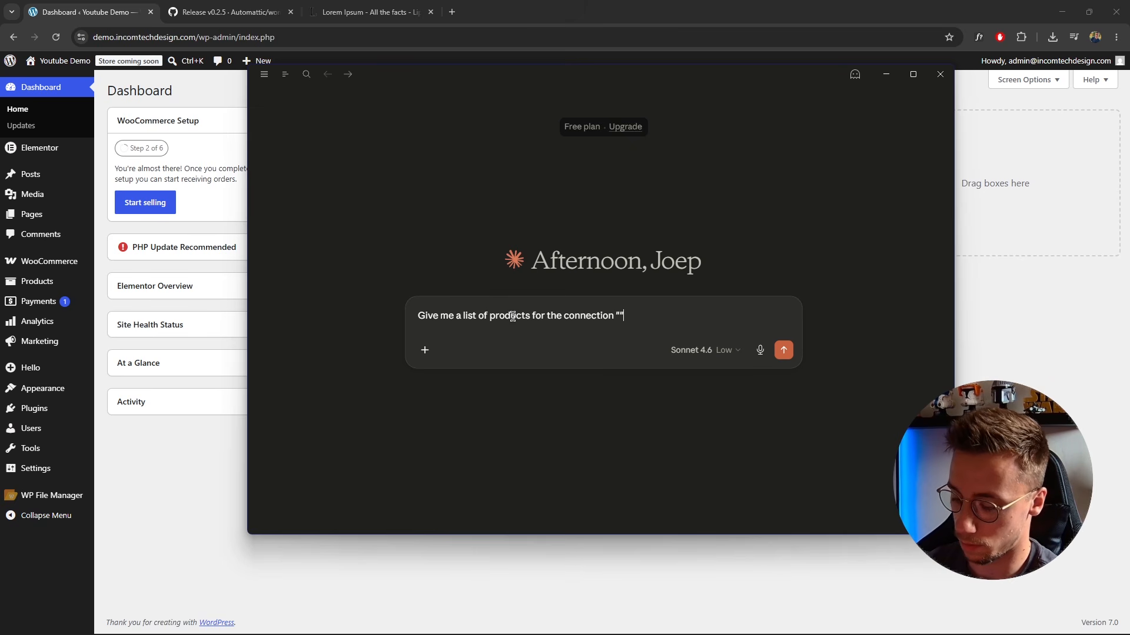
pyautogui.write('wordpree-mcp')
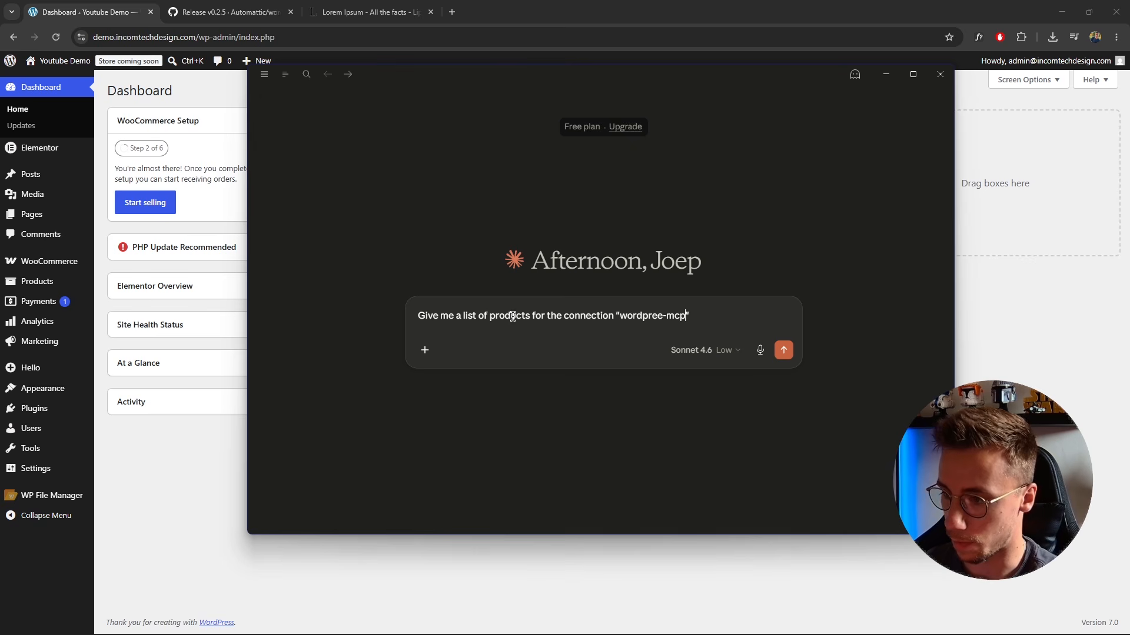
pyautogui.press('BackSpace')
pyautogui.press('BackSpace')
pyautogui.press('BackSpace')
pyautogui.press('BackSpace')
pyautogui.write('ss-')
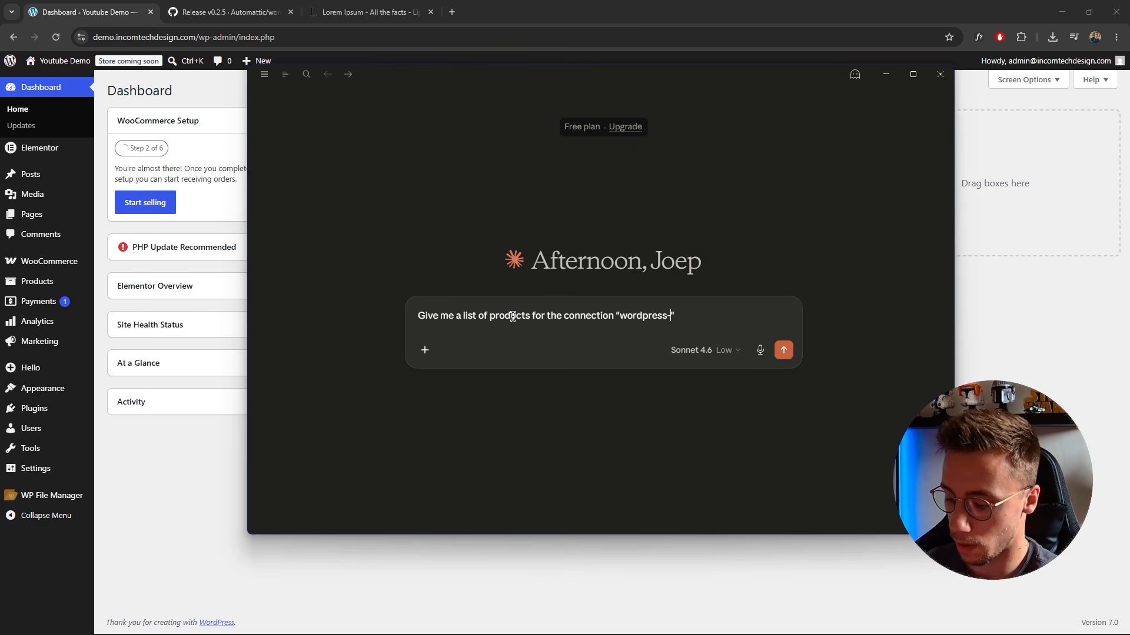
pyautogui.write('mcp')
pyautogui.moveTo(617, 316); pyautogui.dragTo(687, 317)
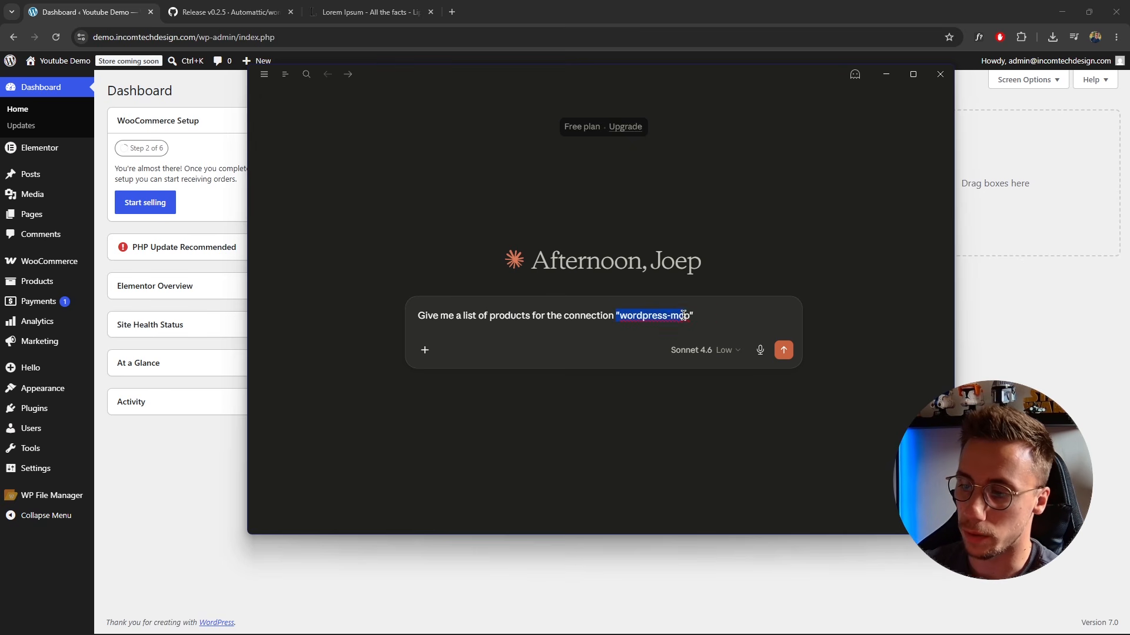
# Check the connector name against the wordpress-mcp entry in the connectors list and send the product list prompt.
pyautogui.click(424, 350)
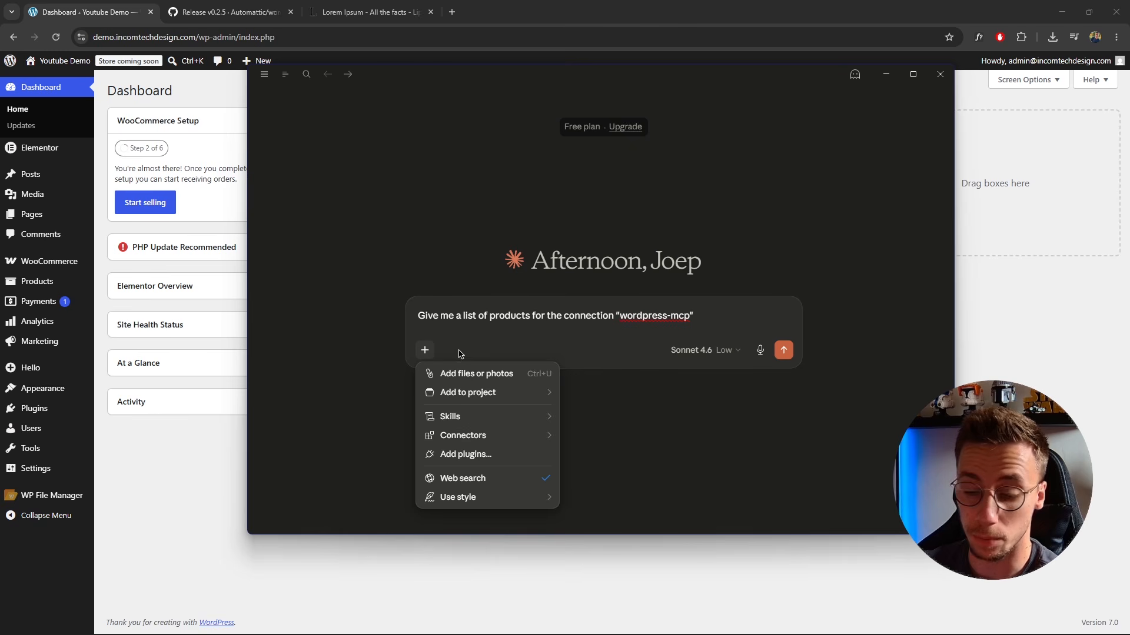
pyautogui.moveTo(463, 435)
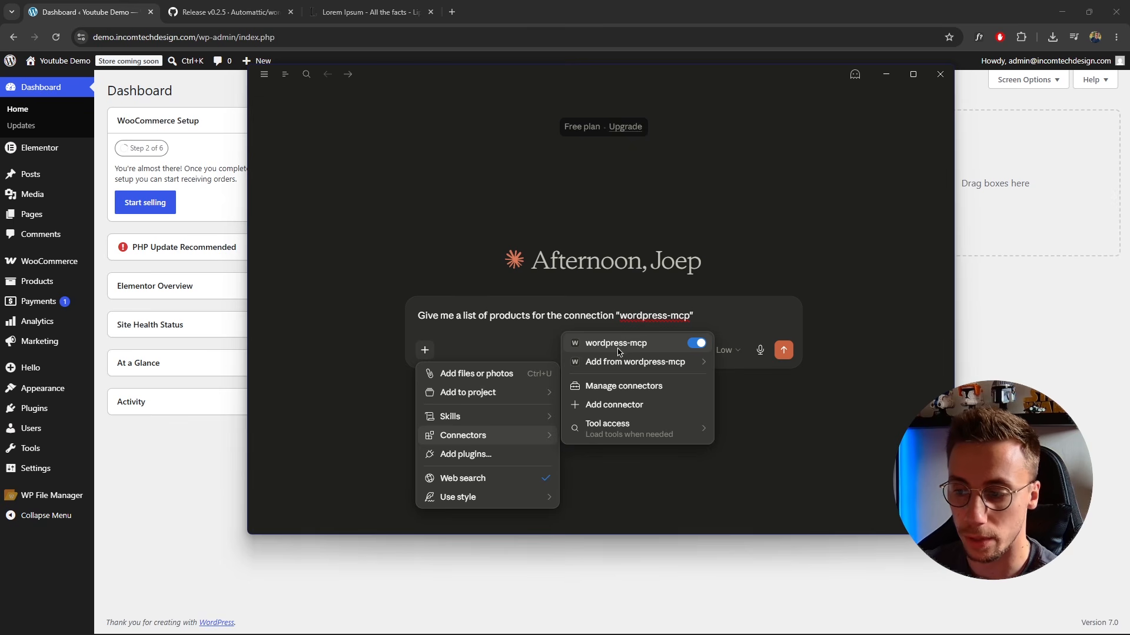
pyautogui.click(743, 322)
pyautogui.moveTo(432, 314); pyautogui.dragTo(718, 315)
pyautogui.click(718, 315)
pyautogui.click(784, 351)
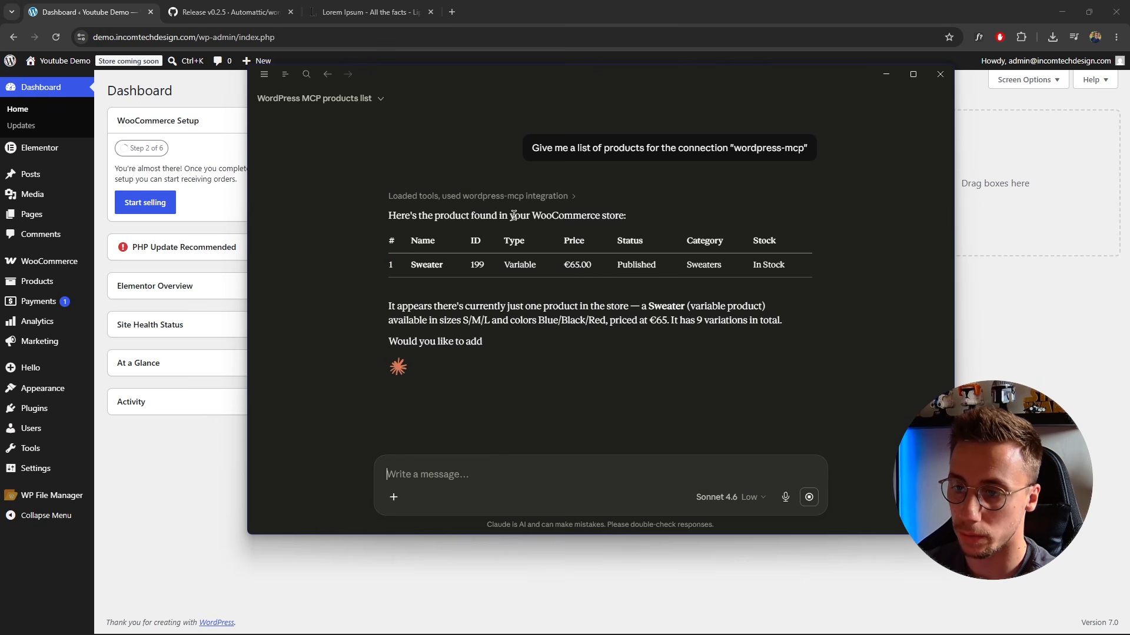
# Examine the product table and the summary of the Sweater's variations in the reply to the product list prompt.
pyautogui.doubleClick(422, 264)
pyautogui.doubleClick(520, 265)
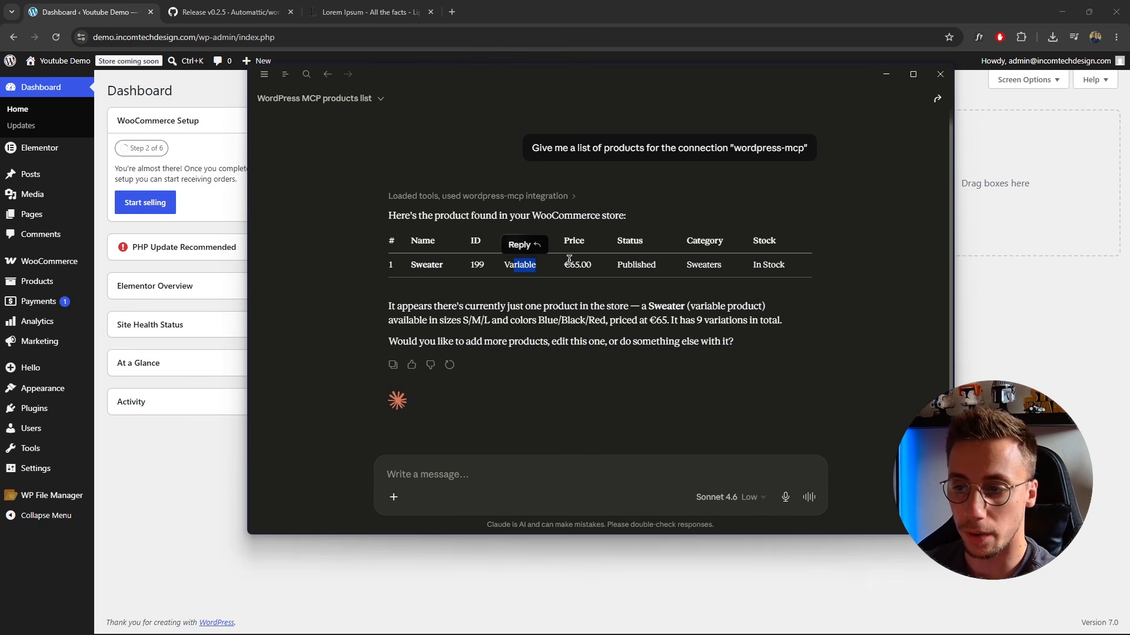
pyautogui.doubleClick(588, 263)
pyautogui.click(591, 260)
pyautogui.click(671, 268)
pyautogui.moveTo(622, 263); pyautogui.dragTo(774, 267)
pyautogui.click(792, 270)
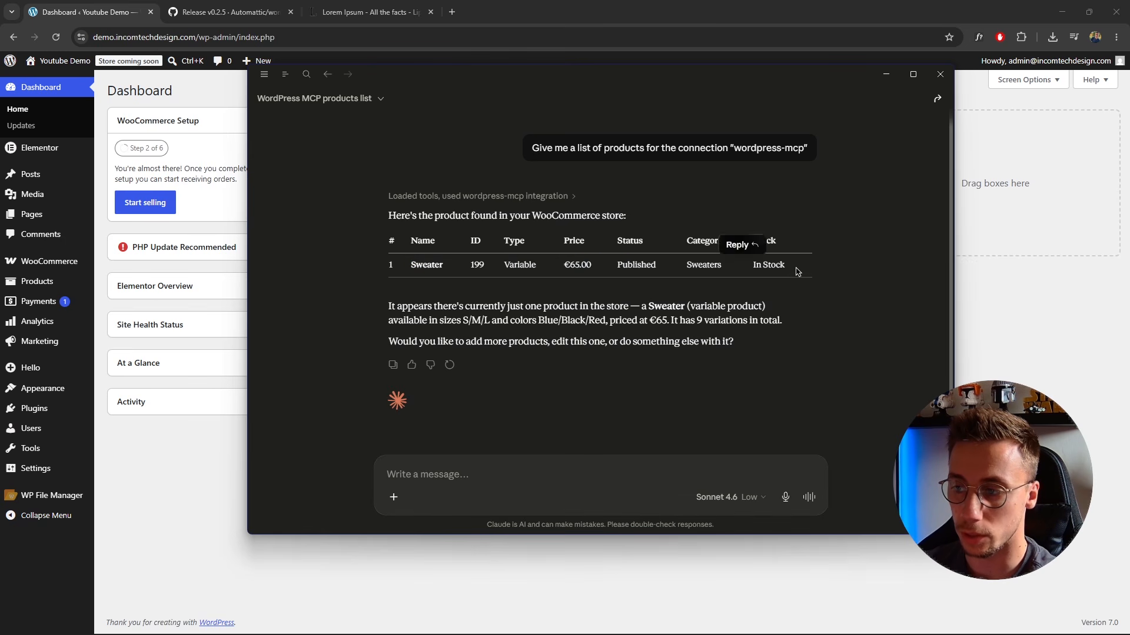
pyautogui.scroll(-1, 754, 341)
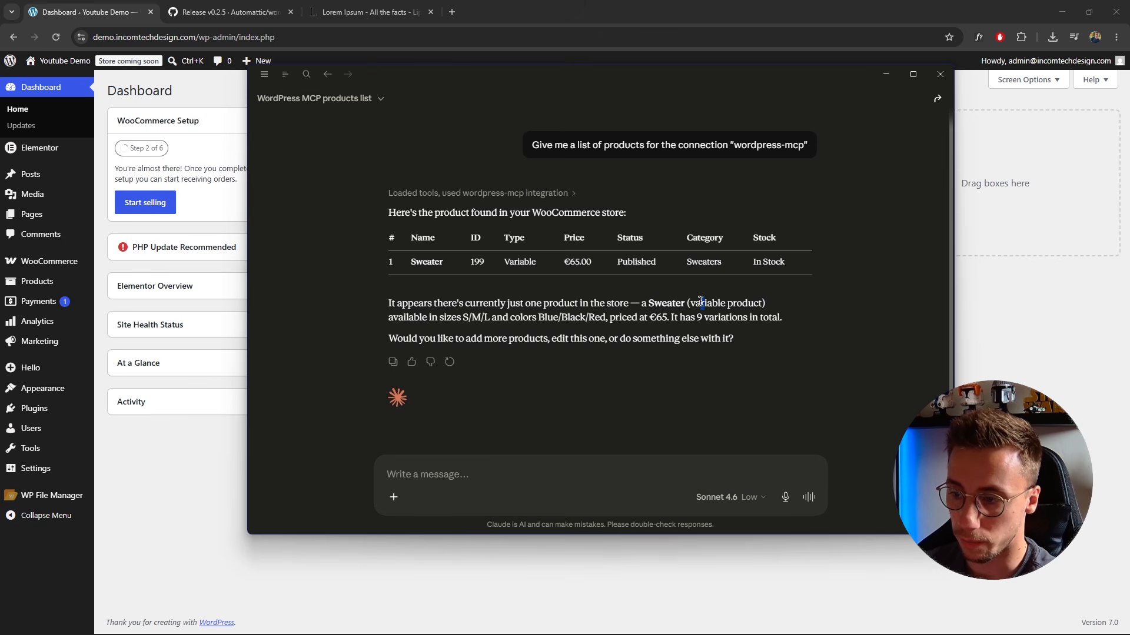
pyautogui.moveTo(691, 303); pyautogui.dragTo(754, 303)
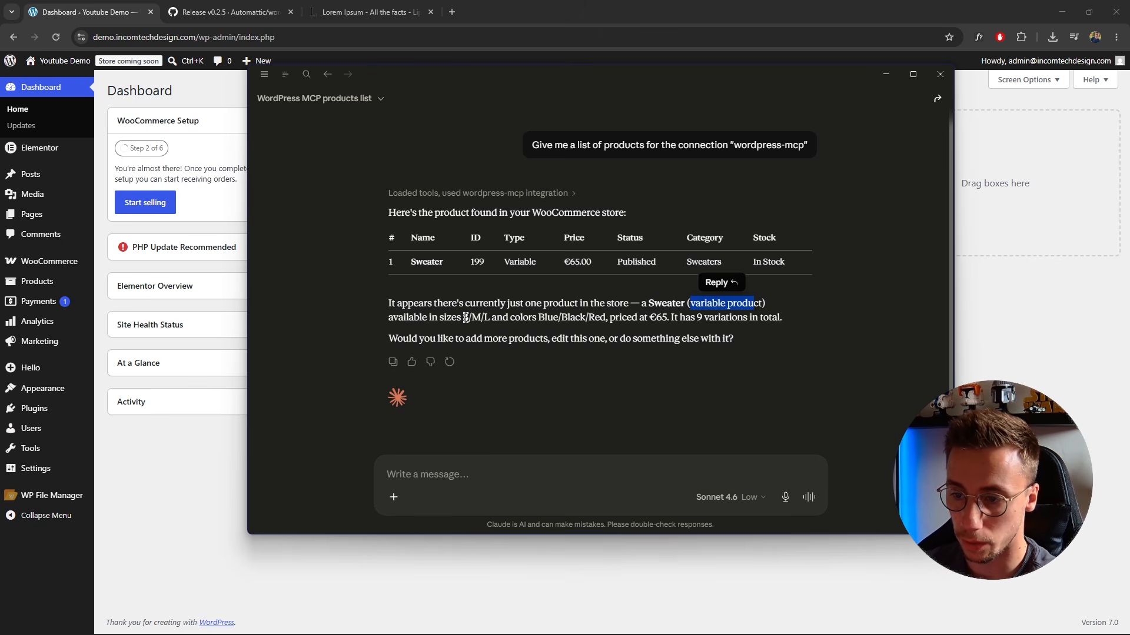
pyautogui.moveTo(466, 318); pyautogui.dragTo(388, 339)
pyautogui.click(706, 356)
pyautogui.click(756, 317)
pyautogui.click(634, 334)
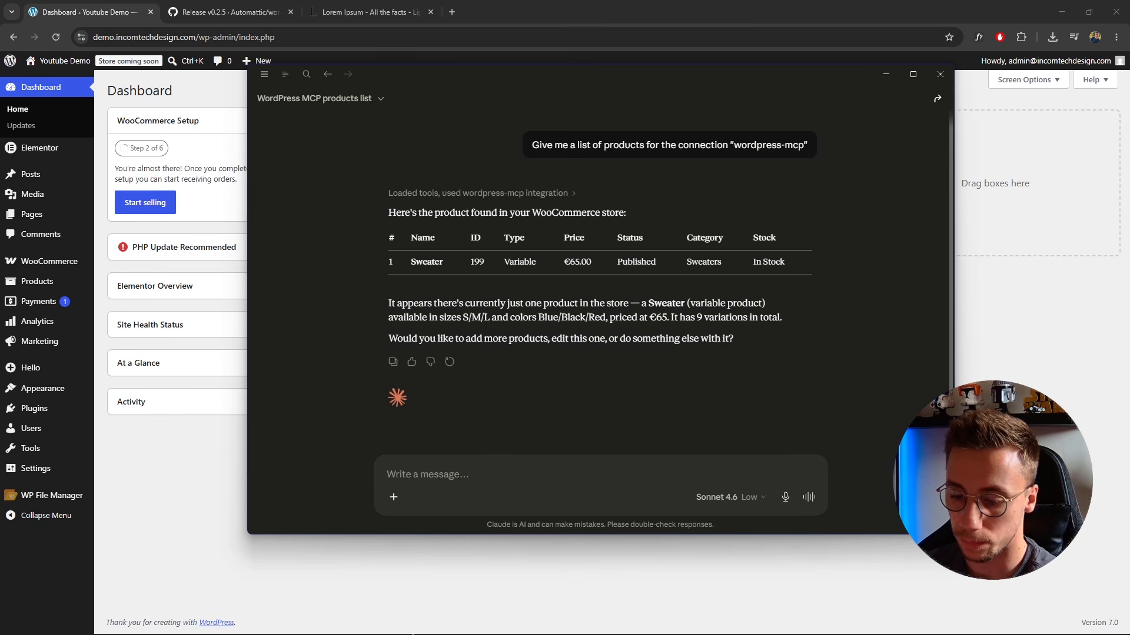
# Attach the blue jeans and black jeans PNG files from the woocommerce-mcp folder to the Claude chat message.
pyautogui.moveTo(552, 621)
pyautogui.click(492, 556)
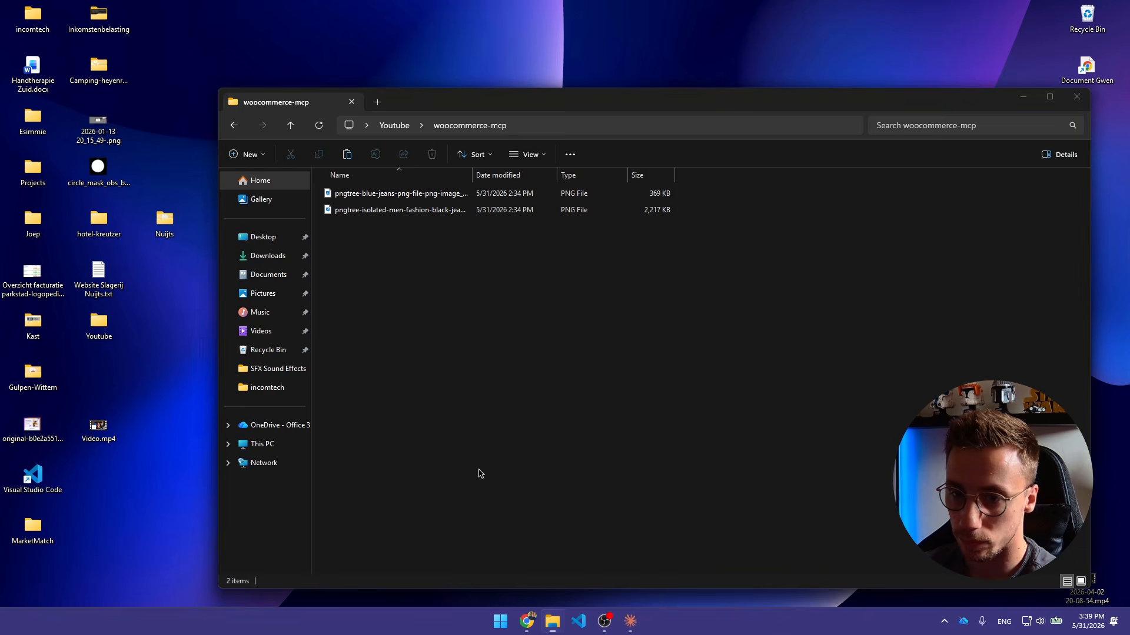
pyautogui.moveTo(441, 108); pyautogui.dragTo(861, 142)
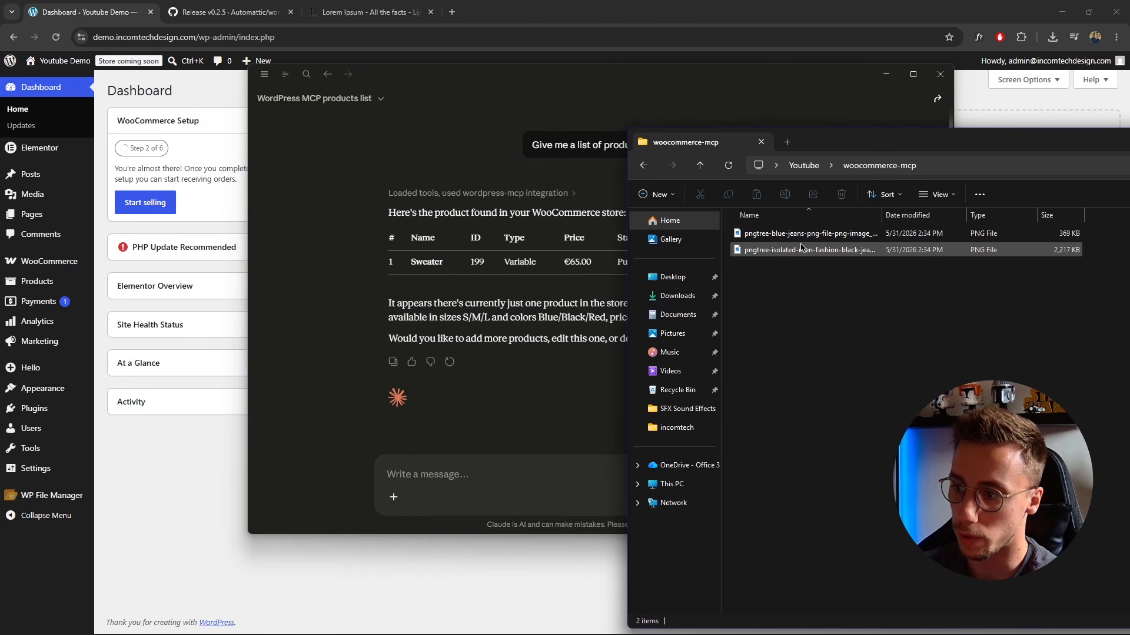
pyautogui.moveTo(809, 297); pyautogui.dragTo(458, 497)
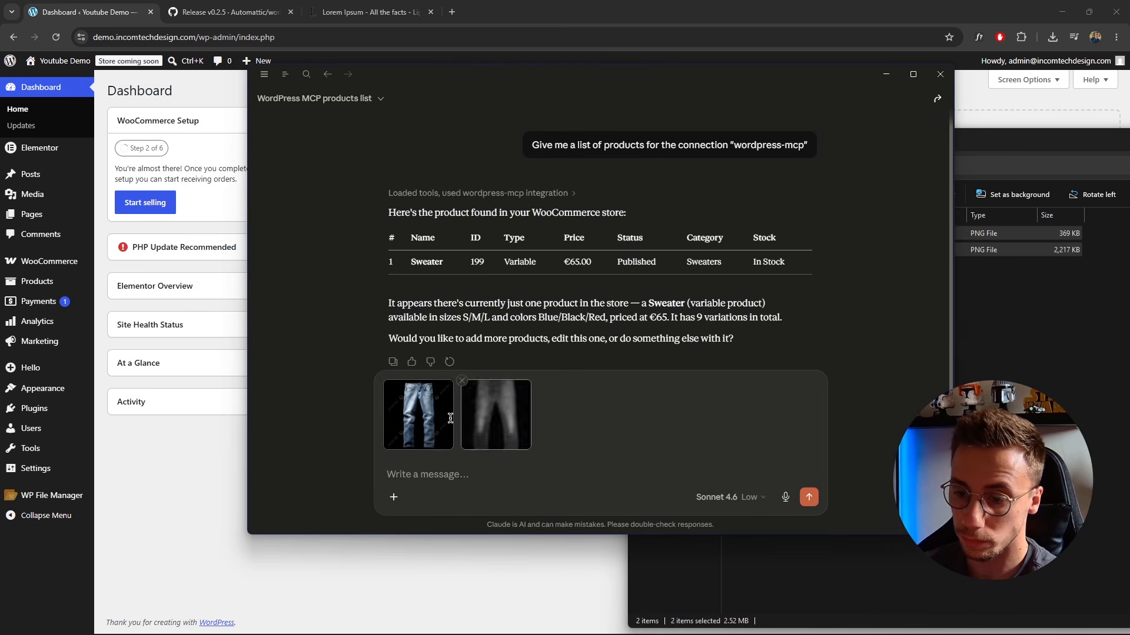
pyautogui.moveTo(976, 143); pyautogui.dragTo(705, 161)
pyautogui.moveTo(945, 164); pyautogui.dragTo(794, 159)
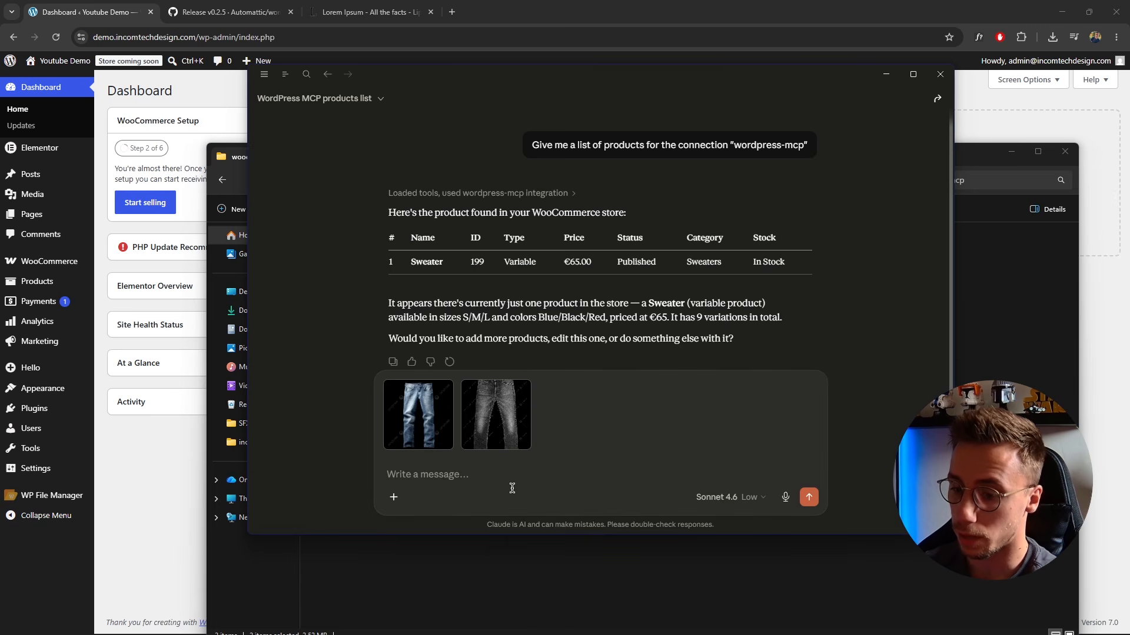
# Request a published variable Jeans product (blue/black, S/M/L, 70 euros, new Jeans category, all variations) and its URL, and always allow Add WooCommerce Product Category.
pyautogui.write('I want you to create a new variable product. It is a Jeans with 2 colors, blue and black. It should have 3 sizes, S, M, L. I also want you to create a new category for this product, called Jeans. Assign this new product to the Jeans category. The price should be 70 euros for all Jeans. I also want you to create all variations. Once done, publish the product and give me the URL.')
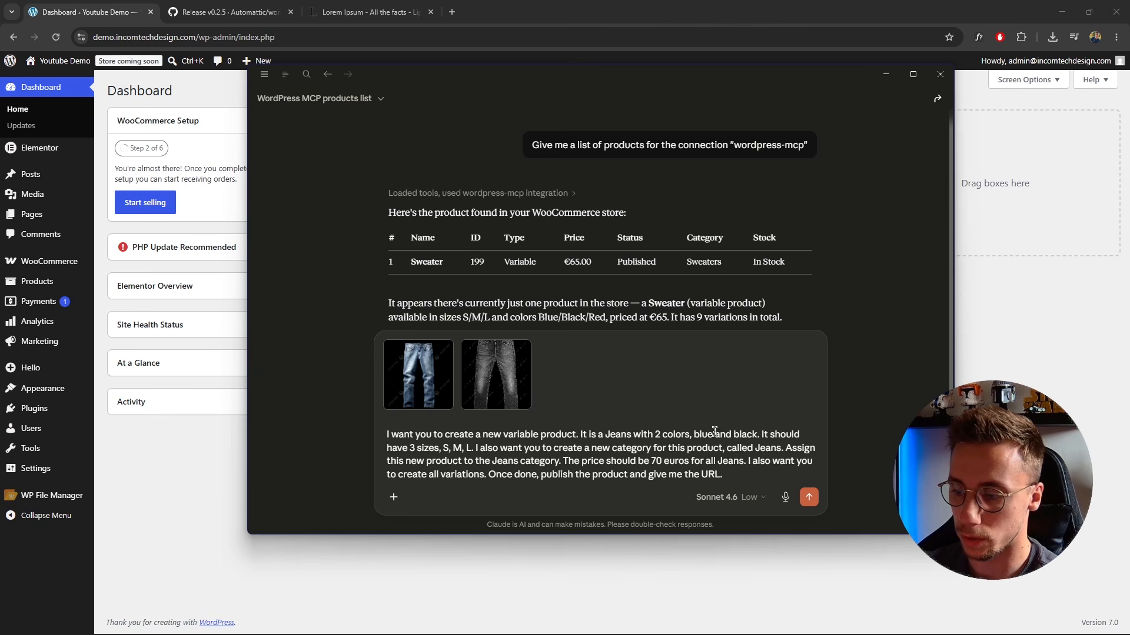
pyautogui.click(453, 448)
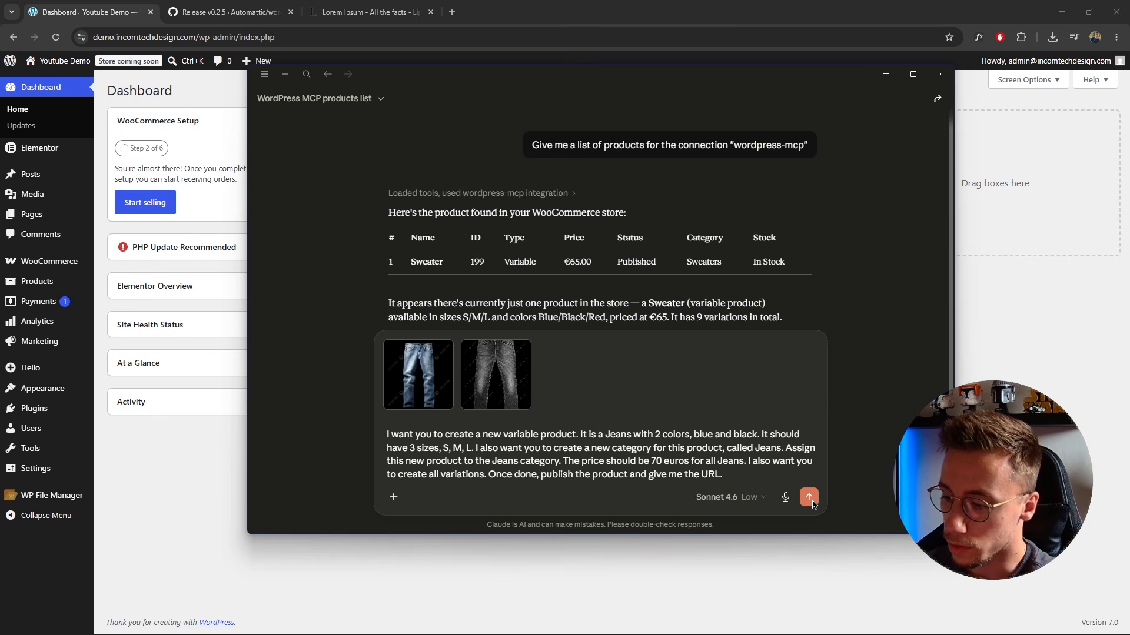
pyautogui.click(809, 497)
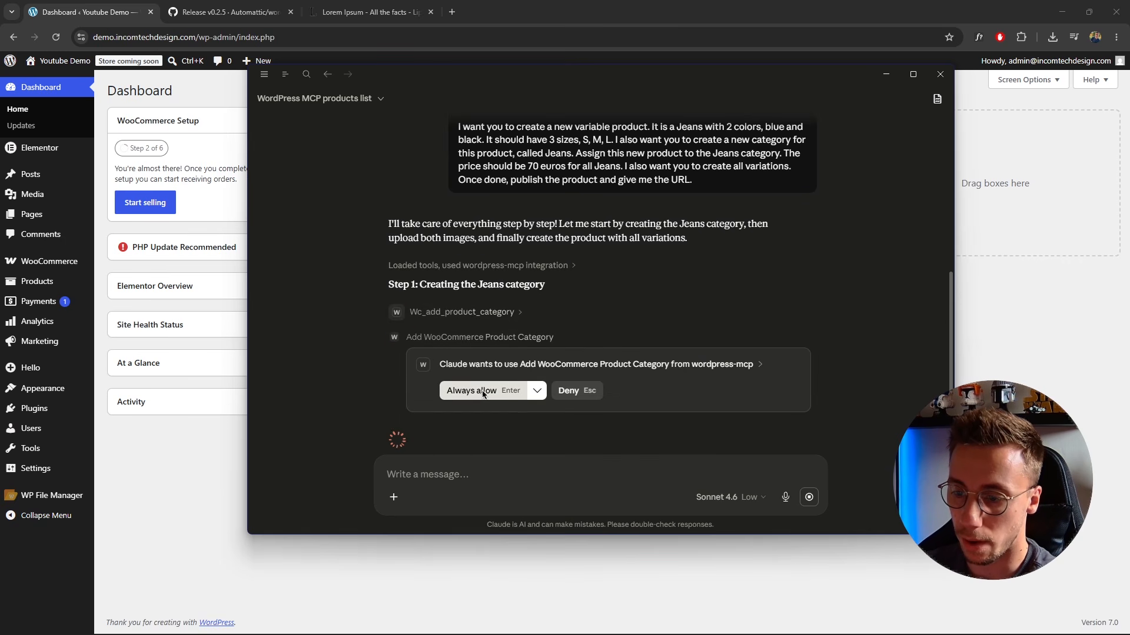
pyautogui.click(480, 391)
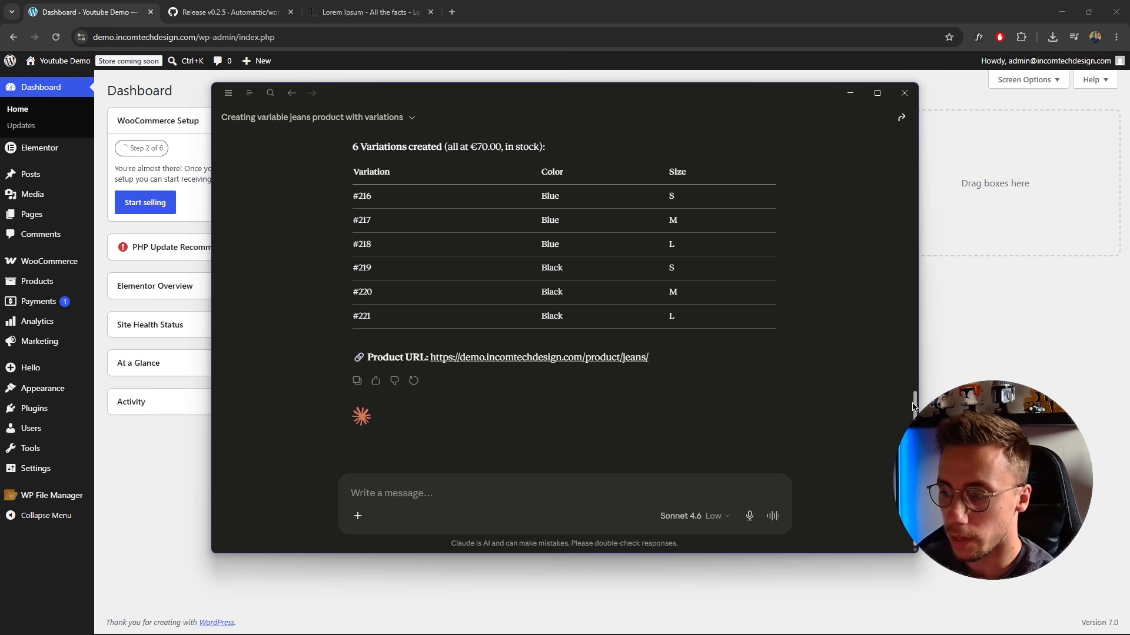
# Review the jeans product prompt from its beginning and the tool steps Claude carried out for it.
pyautogui.moveTo(913, 407); pyautogui.dragTo(731, 215)
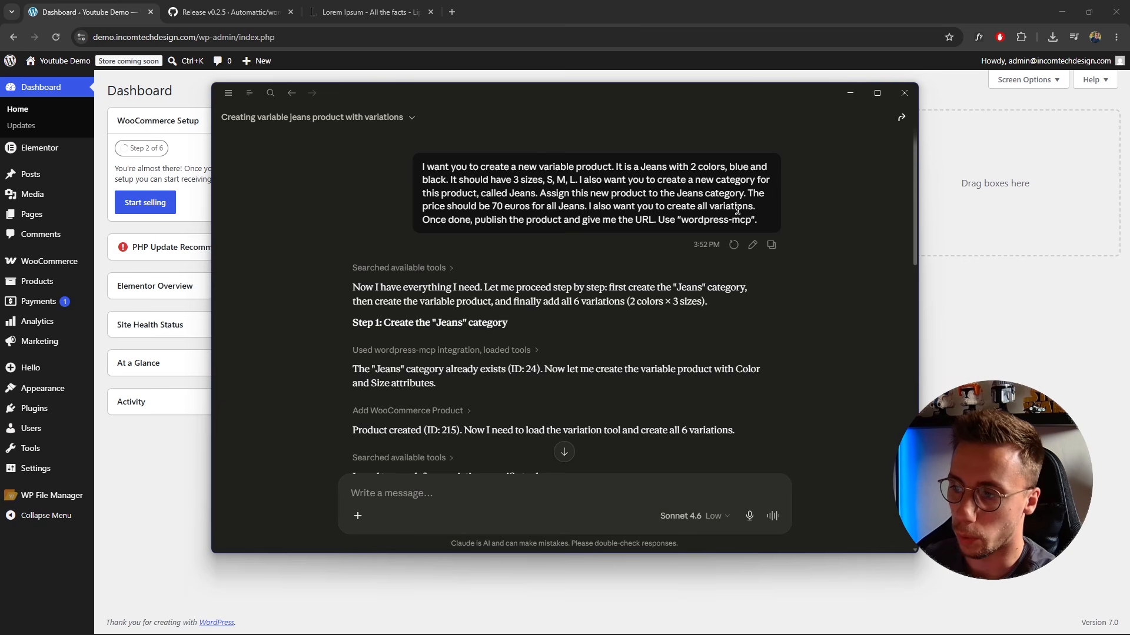
pyautogui.moveTo(759, 222); pyautogui.dragTo(419, 174)
pyautogui.click(529, 182)
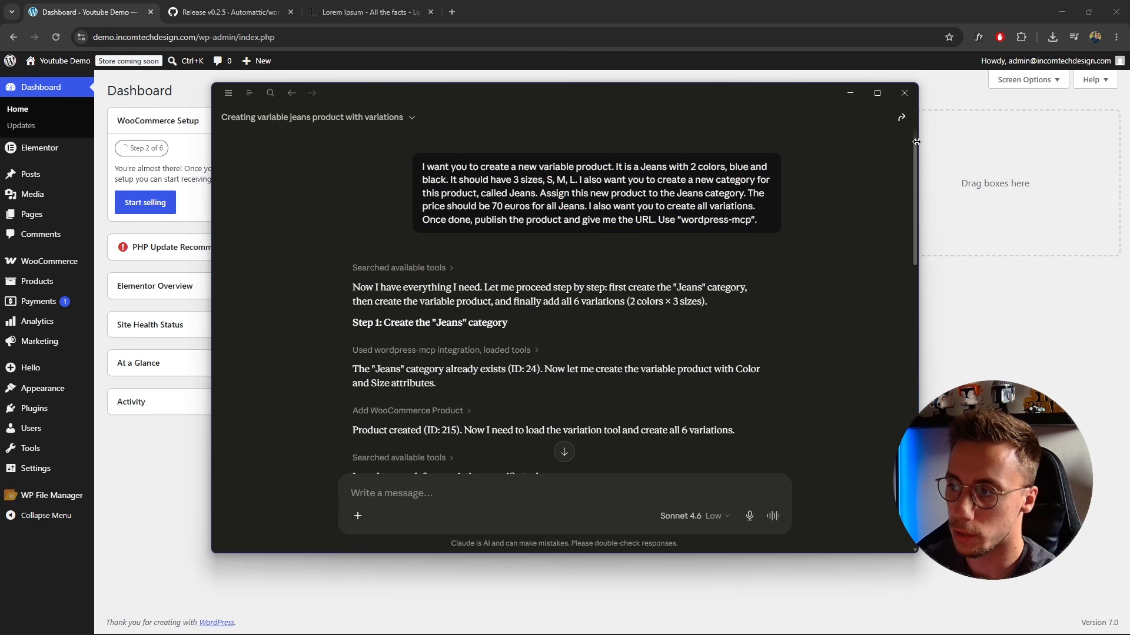
pyautogui.scroll(-3, 906, 194)
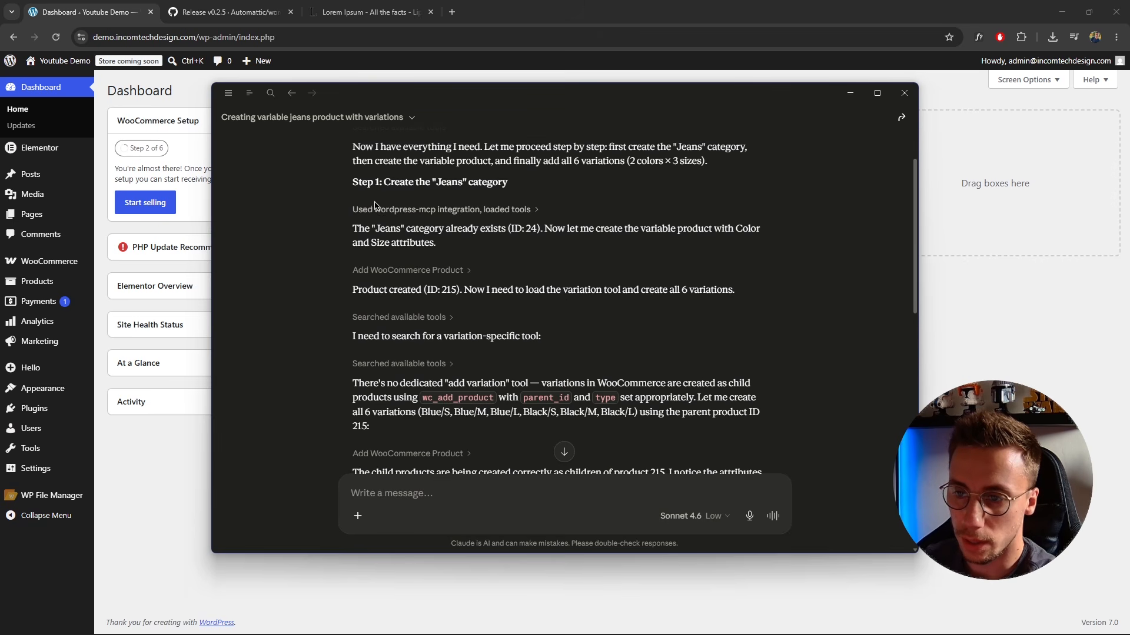
pyautogui.scroll(-5, 435, 247)
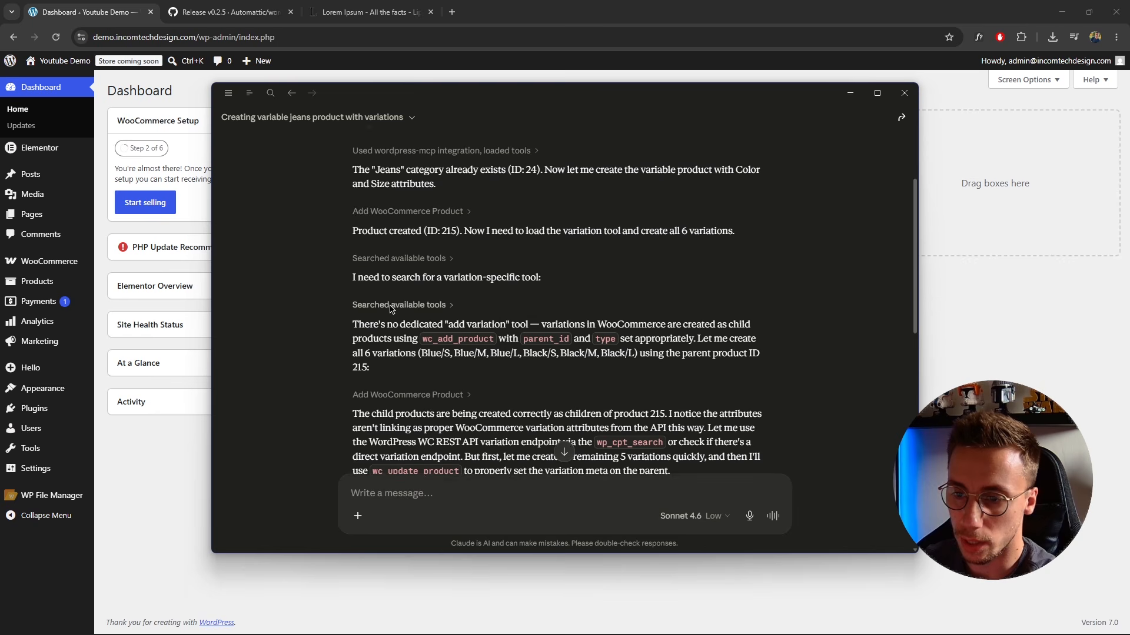
pyautogui.scroll(-2, 393, 303)
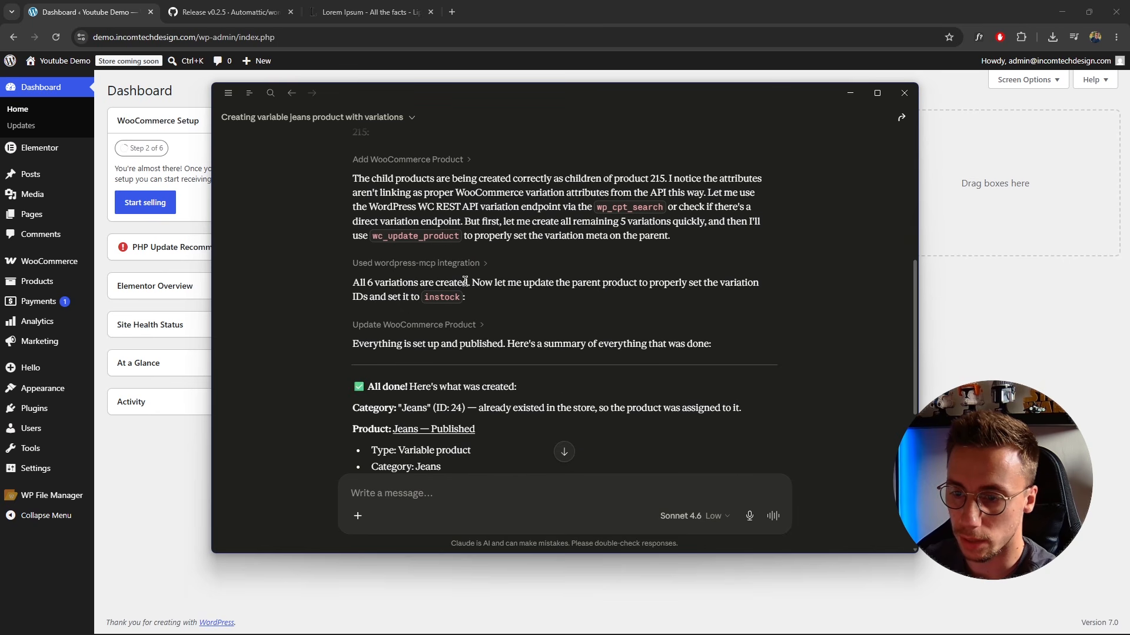
pyautogui.scroll(-4, 471, 293)
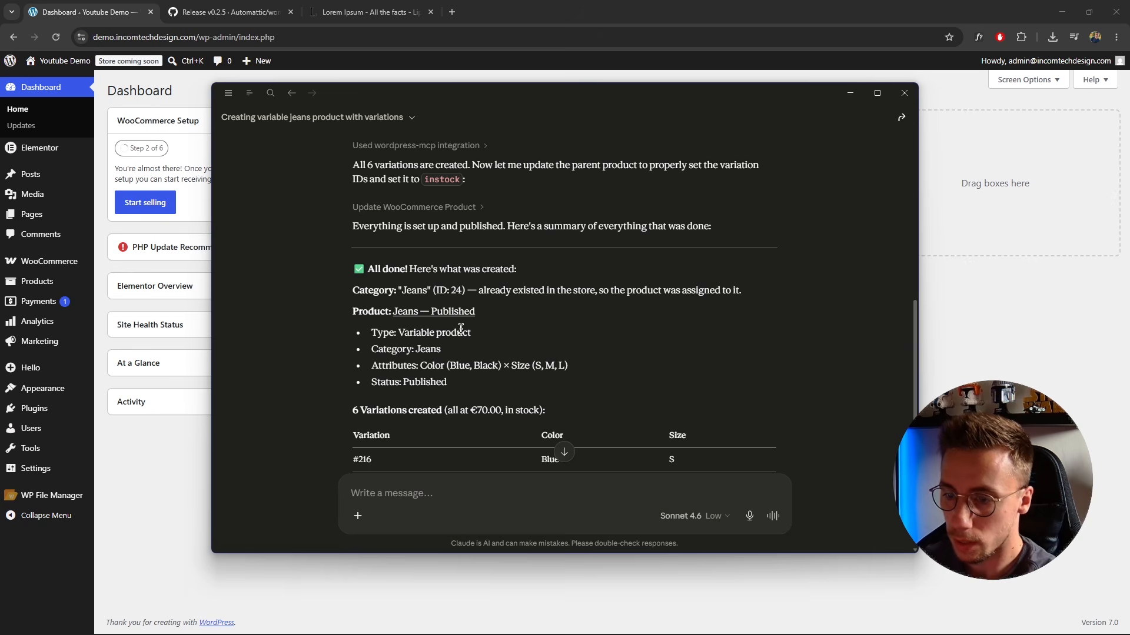
# Check the reply's summary of the Jeans product: type, category, attributes, price, variations table and product URL.
pyautogui.scroll(-2, 457, 326)
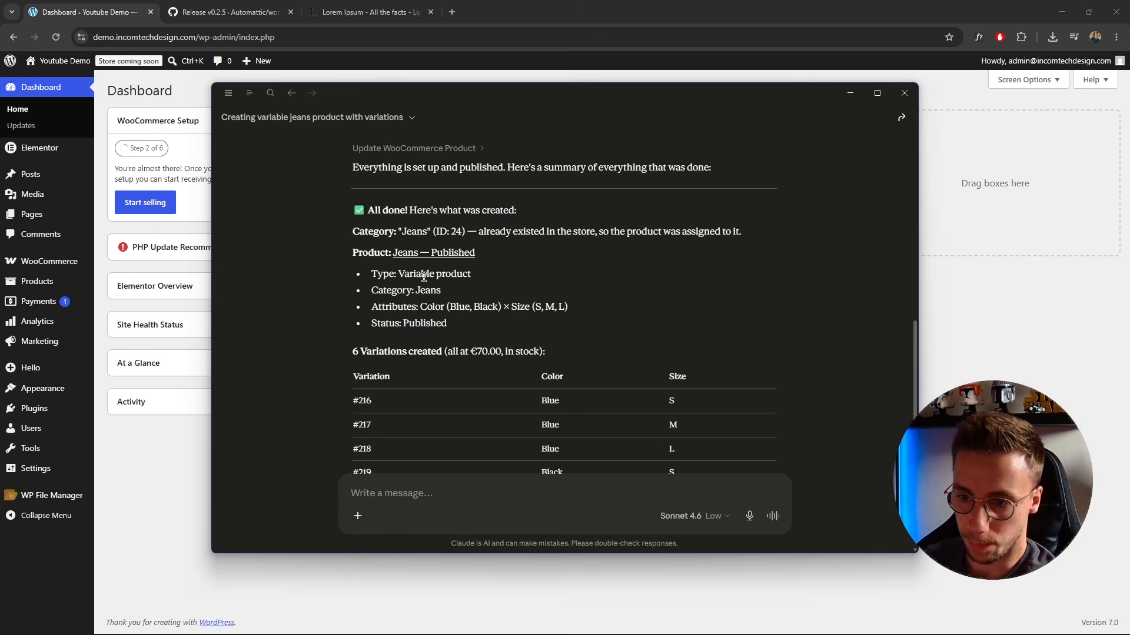
pyautogui.moveTo(390, 274); pyautogui.dragTo(477, 275)
pyautogui.doubleClick(407, 290)
pyautogui.click(422, 290)
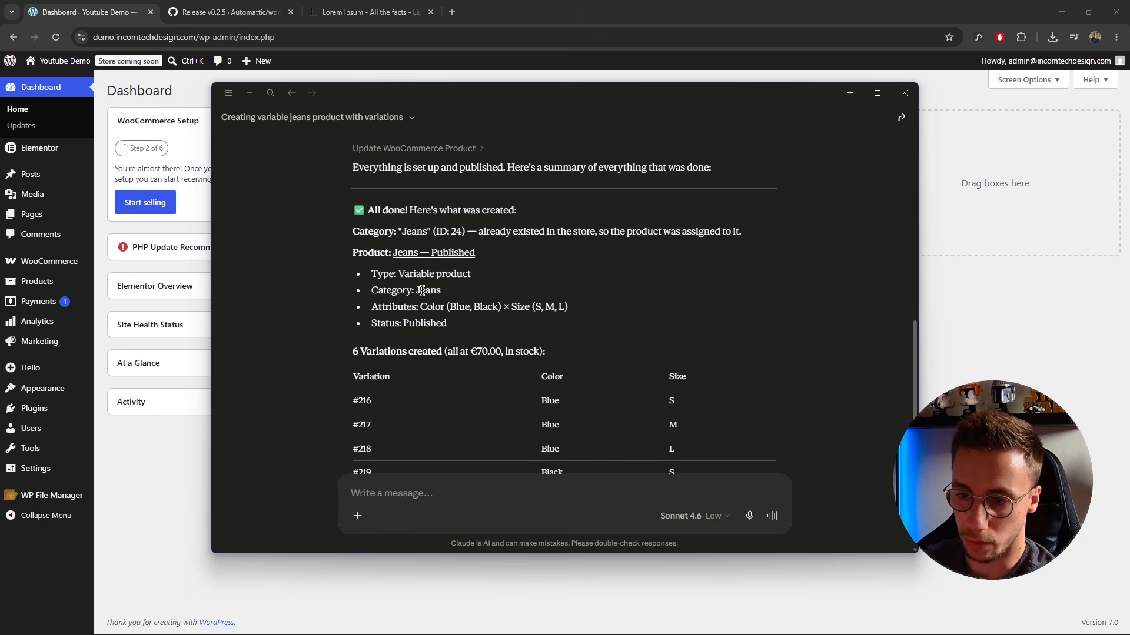
pyautogui.moveTo(372, 307); pyautogui.dragTo(574, 308)
pyautogui.click(469, 306)
pyautogui.scroll(-2, 575, 310)
pyautogui.click(577, 310)
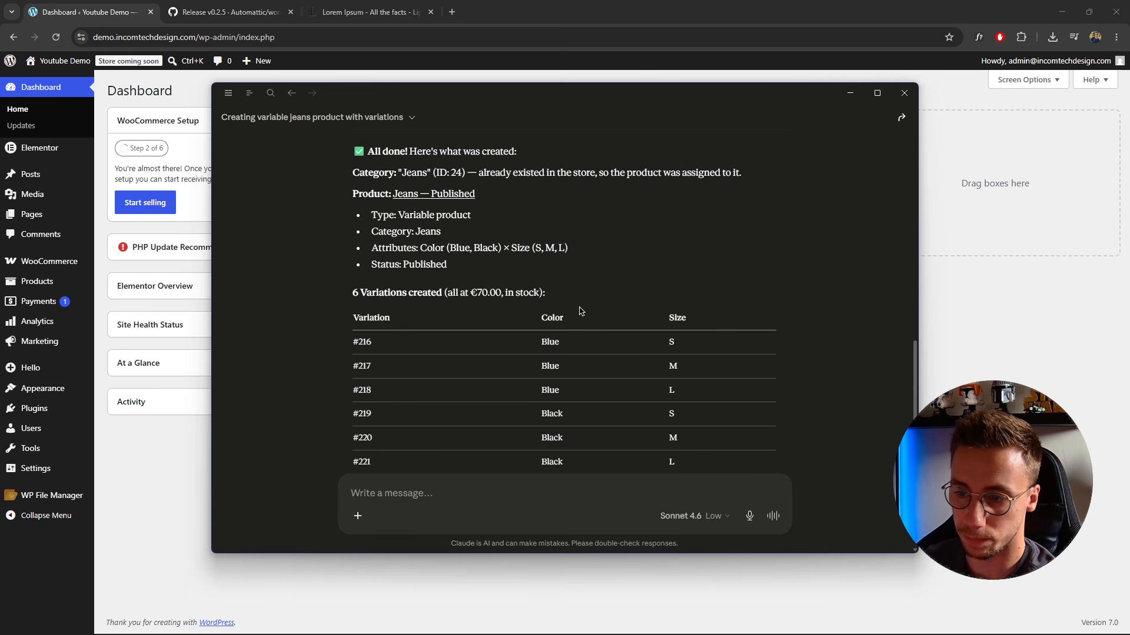
pyautogui.moveTo(471, 292); pyautogui.dragTo(514, 291)
pyautogui.scroll(-5, 575, 294)
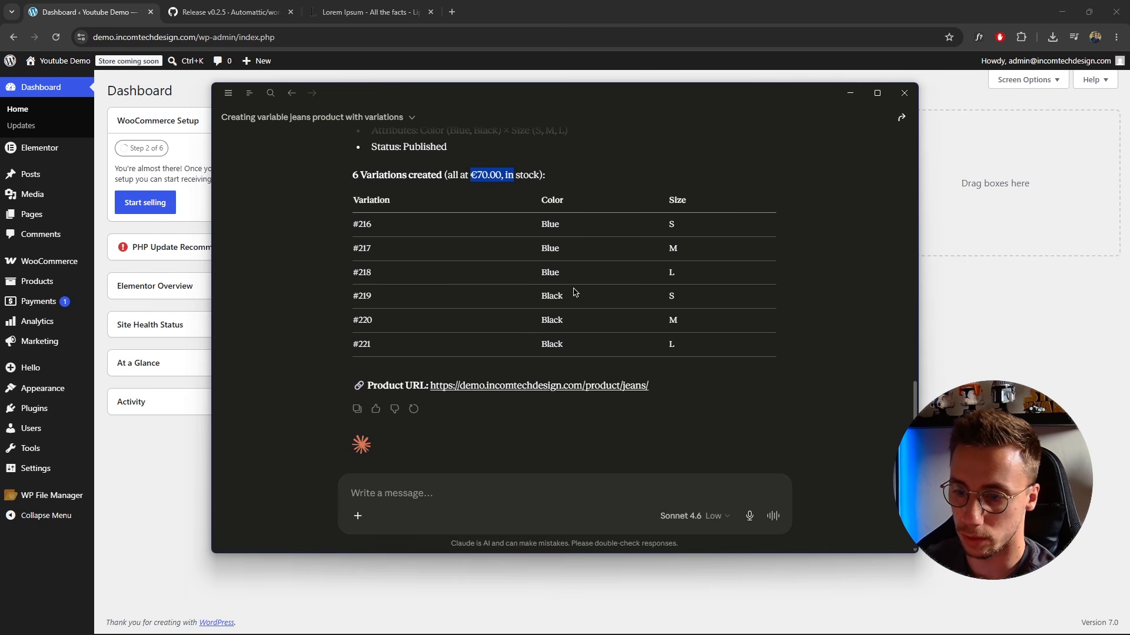
pyautogui.click(709, 302)
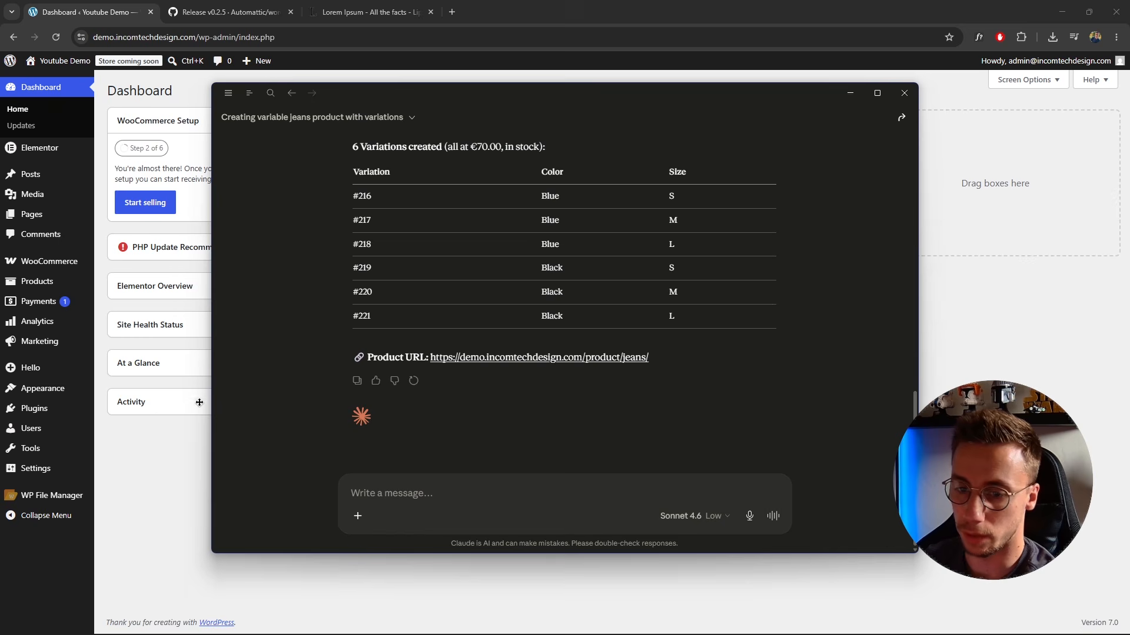
# Switch to the WordPress admin in Chrome and open the list of all WooCommerce products.
pyautogui.click(182, 467)
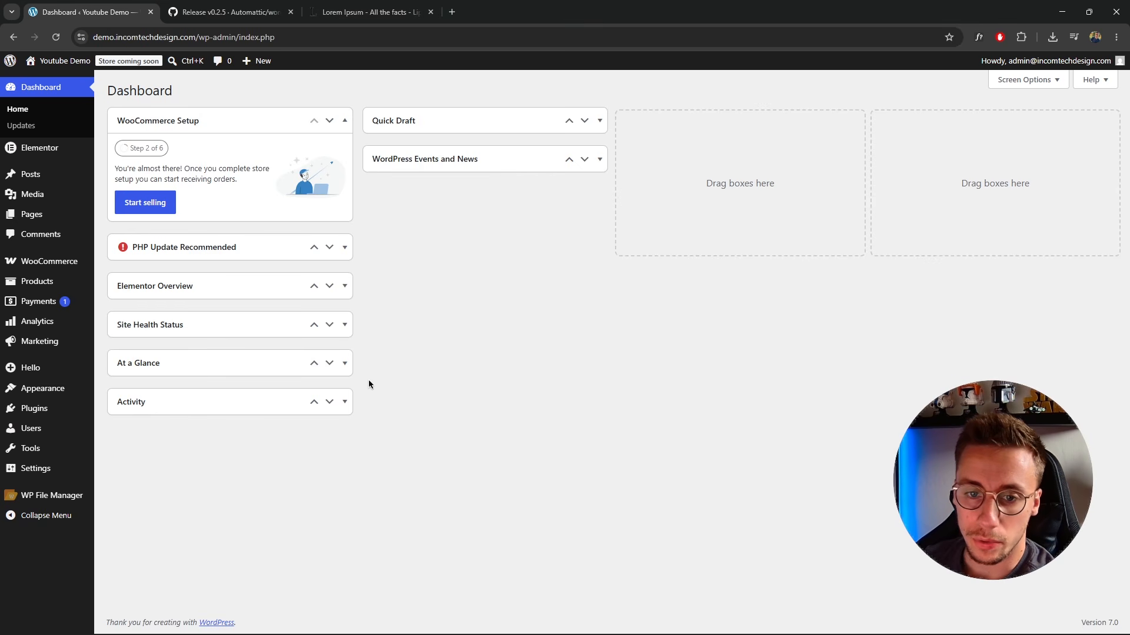
pyautogui.click(71, 286)
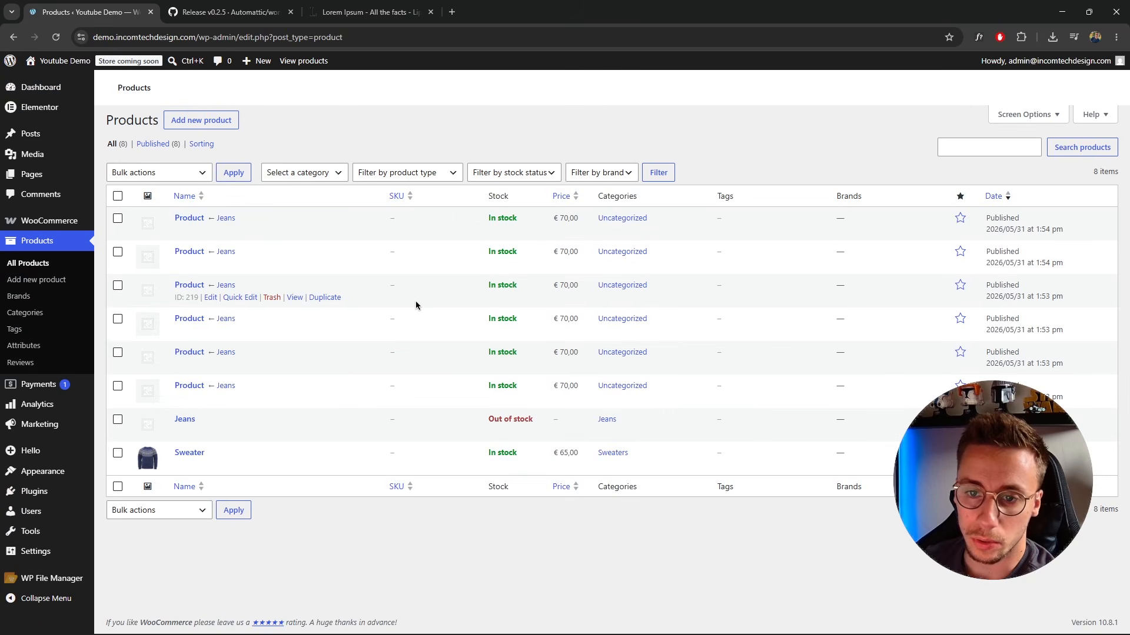